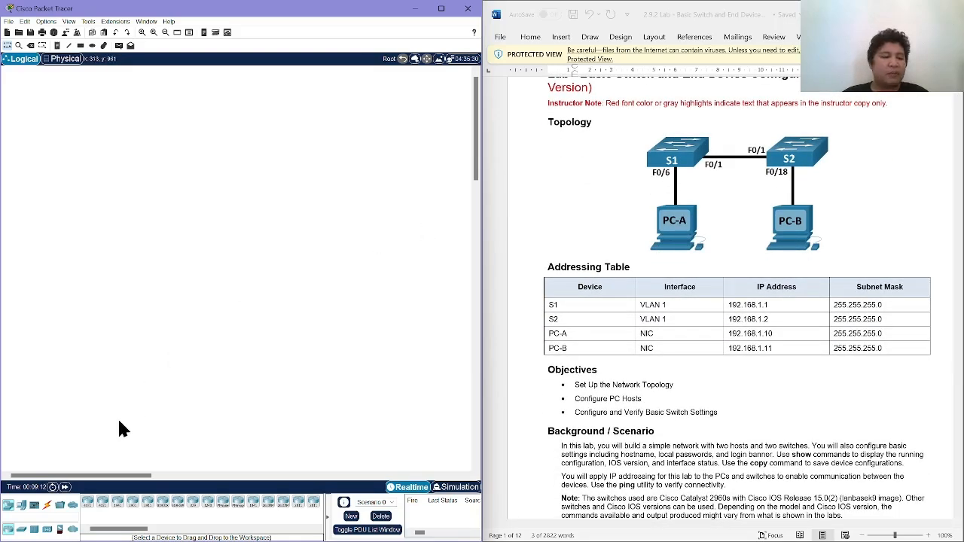
Place two PC-PT end devices side by side in the lower part of the workspace.
{"action": "left_click", "coordinate": [25, 509]}
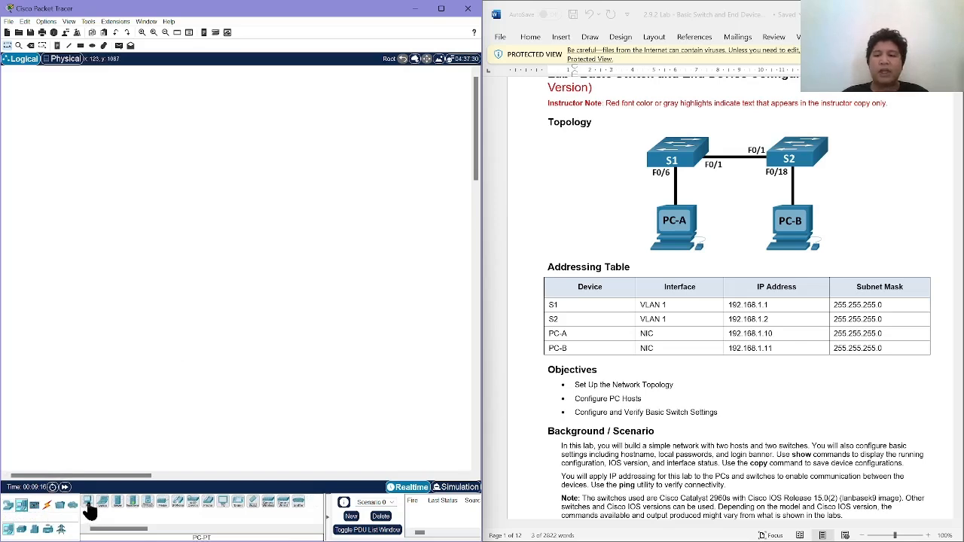
{"action": "left_click", "coordinate": [88, 503]}
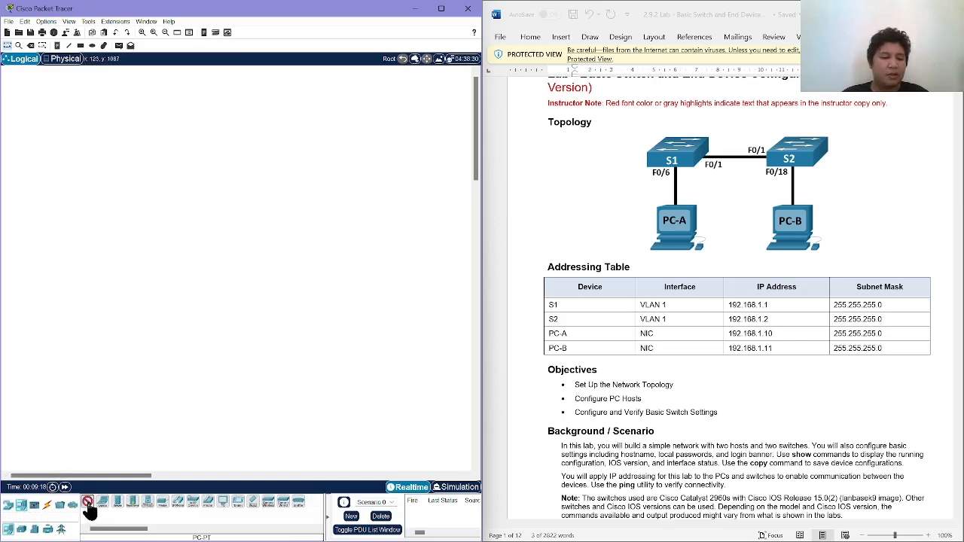
{"action": "left_click", "coordinate": [97, 393]}
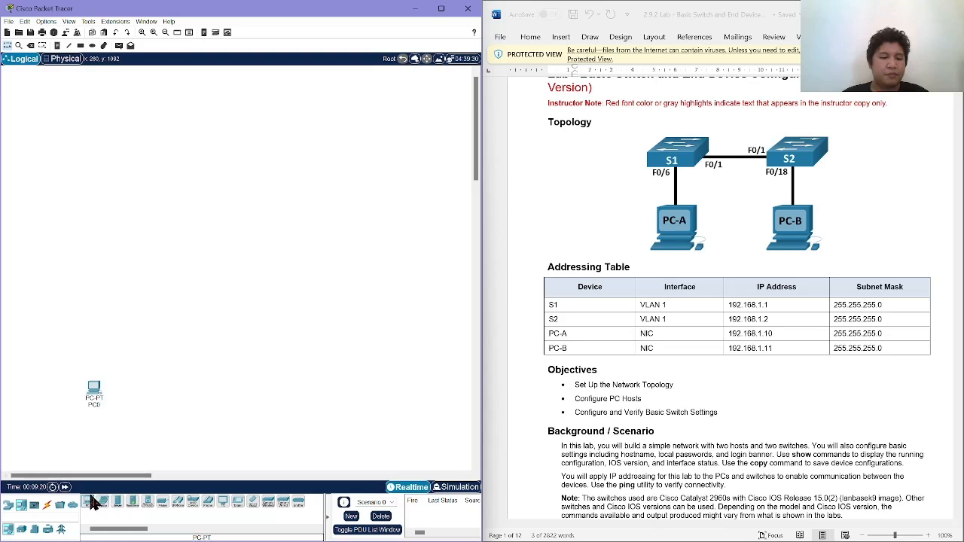
{"action": "left_click", "coordinate": [89, 503]}
{"action": "left_click", "coordinate": [164, 393]}
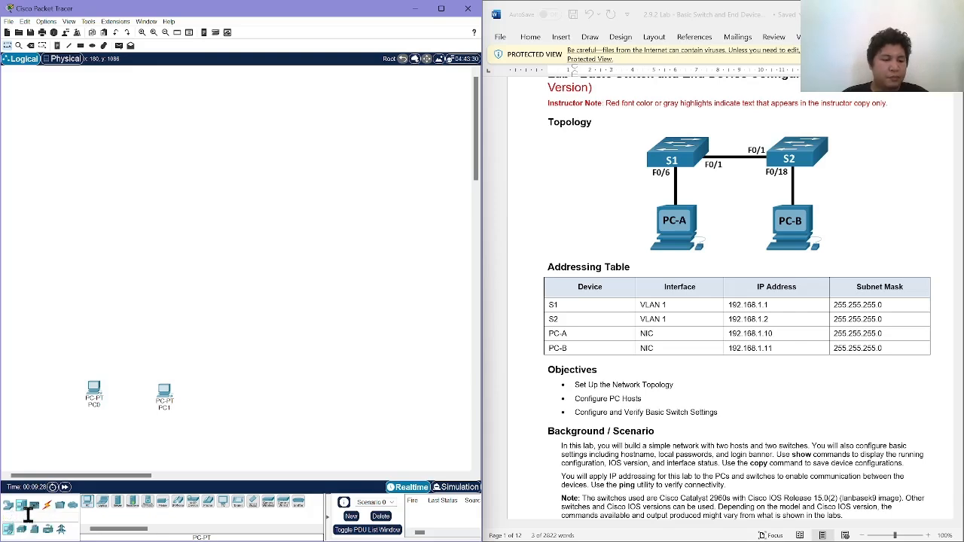
Place a 2960 switch above each PC and align PC0 and PC1 beneath their switches.
{"action": "left_click", "coordinate": [11, 506]}
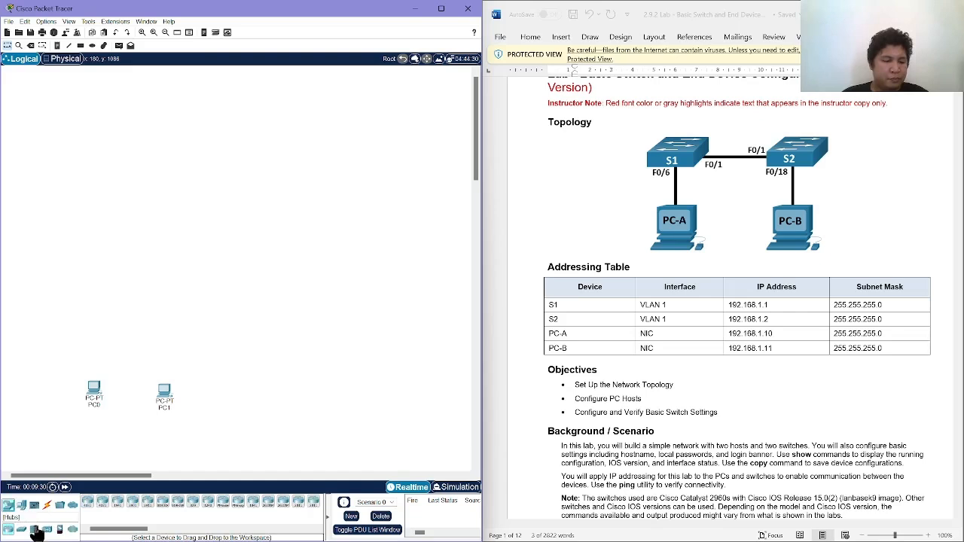
{"action": "left_click", "coordinate": [48, 529]}
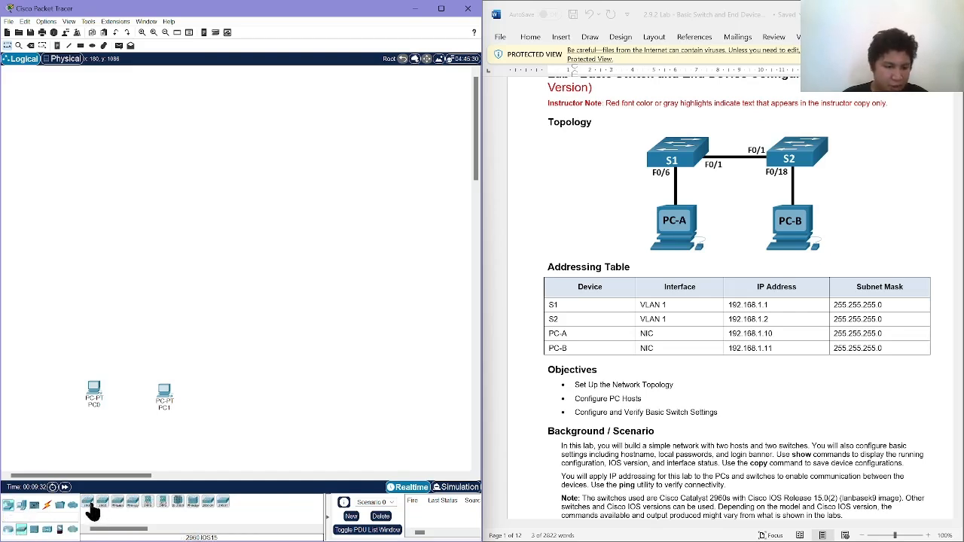
{"action": "left_click_drag", "start_coordinate": [101, 510], "coordinate": [93, 341]}
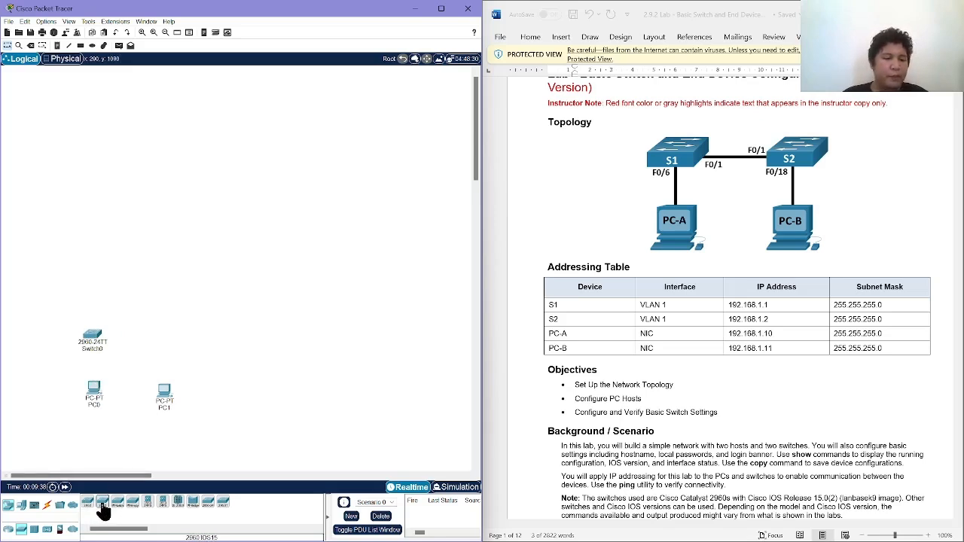
{"action": "left_click_drag", "start_coordinate": [101, 505], "coordinate": [159, 348]}
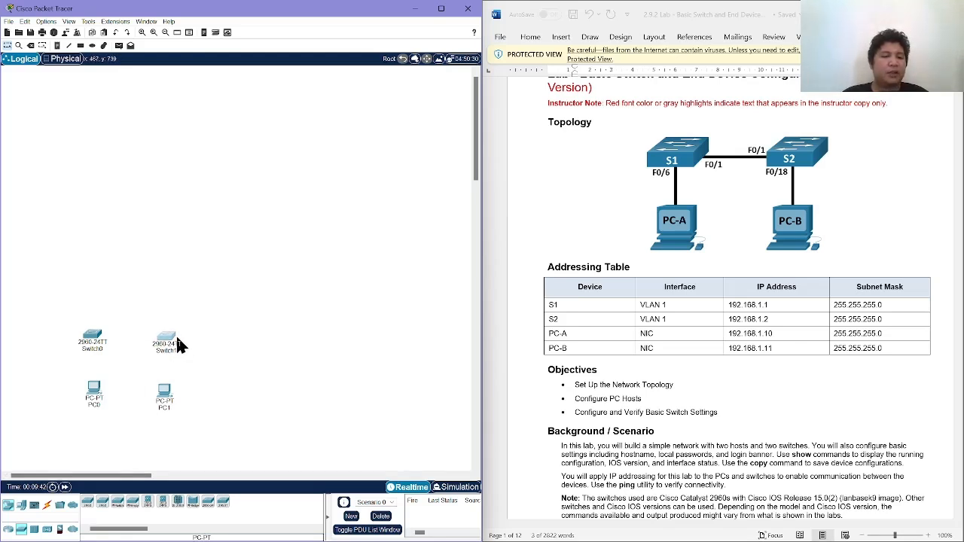
{"action": "left_click", "coordinate": [102, 397]}
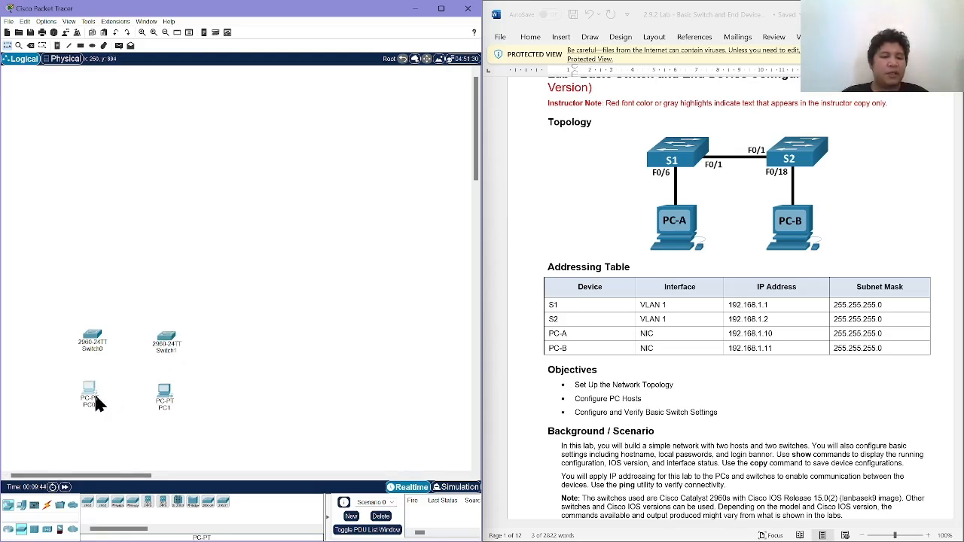
{"action": "left_click", "coordinate": [166, 393]}
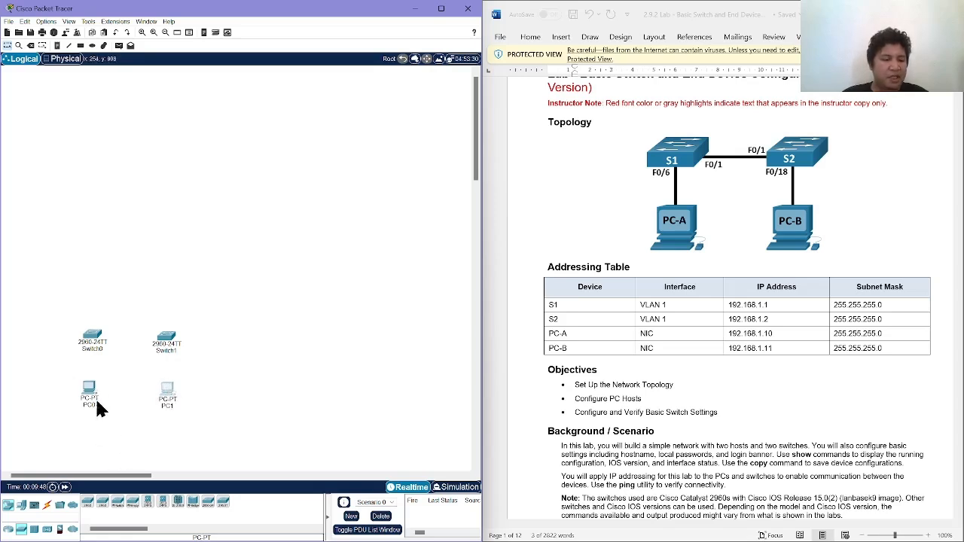
Connect PC0's FastEthernet0 port to Switch0's FastEthernet0/6 port with a copper straight-through cable.
{"action": "left_click", "coordinate": [46, 506]}
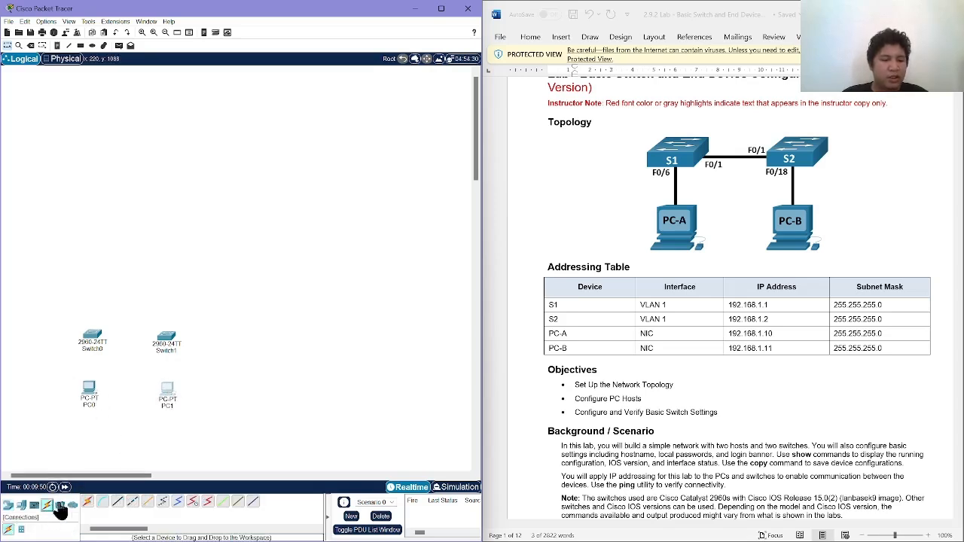
{"action": "left_click", "coordinate": [117, 505]}
{"action": "left_click", "coordinate": [91, 390]}
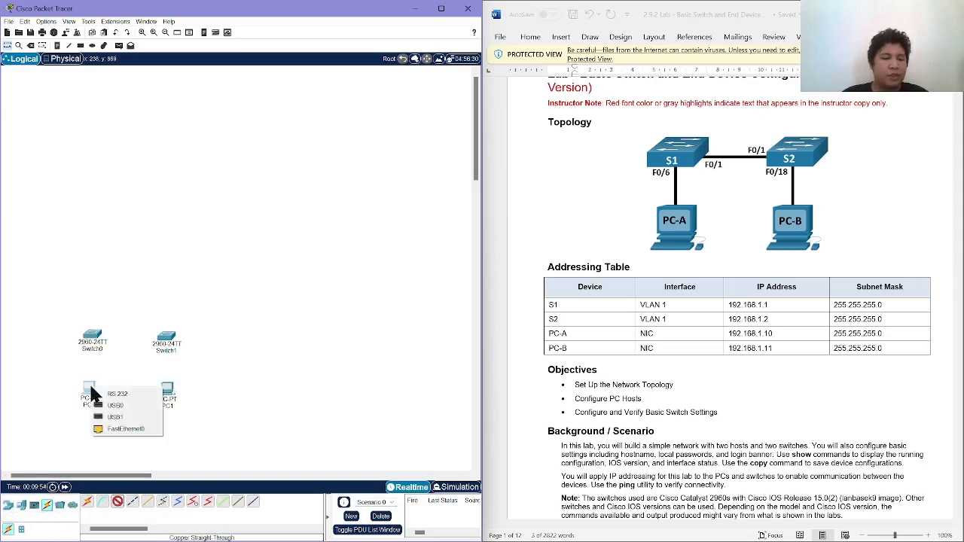
{"action": "scroll", "coordinate": [607, 420], "scroll_direction": "down", "scroll_amount": 7}
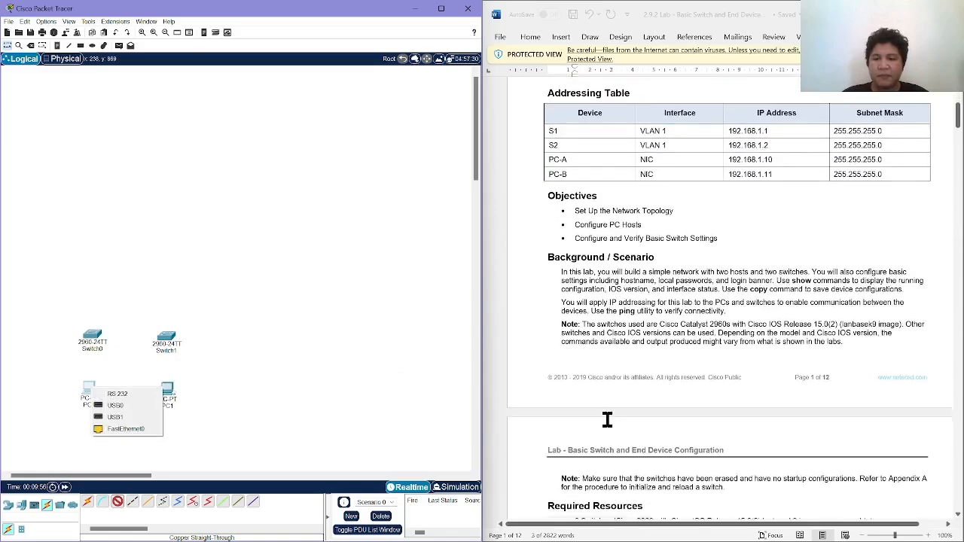
{"action": "scroll", "coordinate": [607, 419], "scroll_direction": "down", "scroll_amount": 3}
{"action": "scroll", "coordinate": [607, 419], "scroll_direction": "down", "scroll_amount": 4}
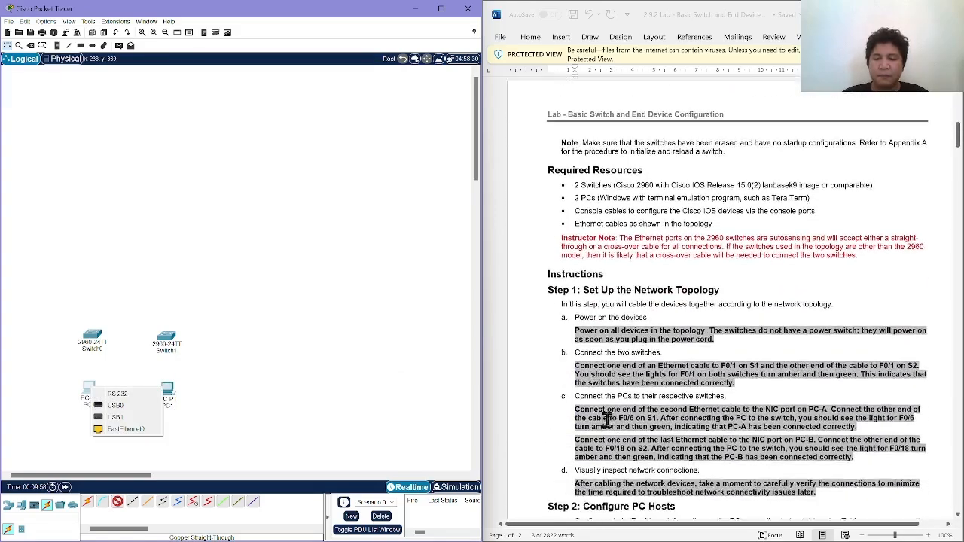
{"action": "left_click", "coordinate": [151, 437]}
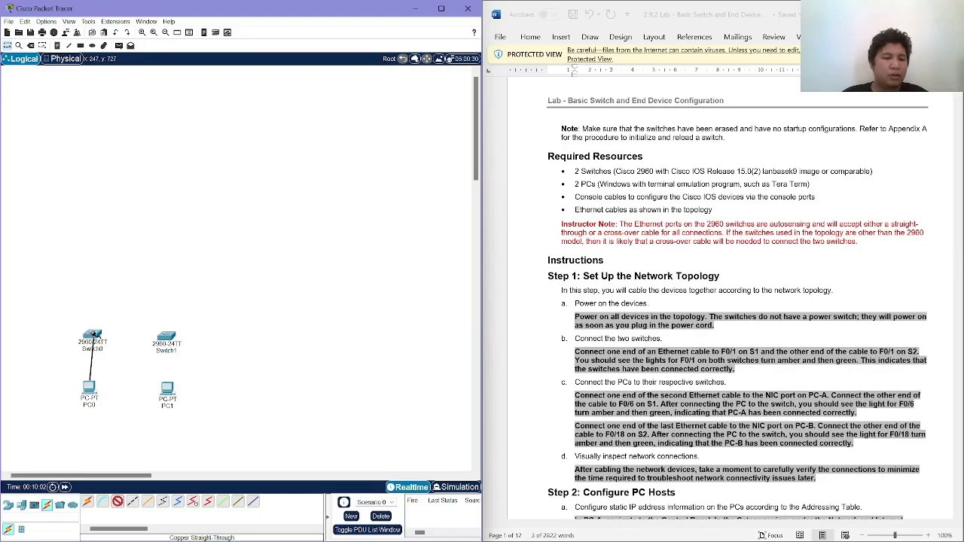
{"action": "left_click", "coordinate": [93, 340]}
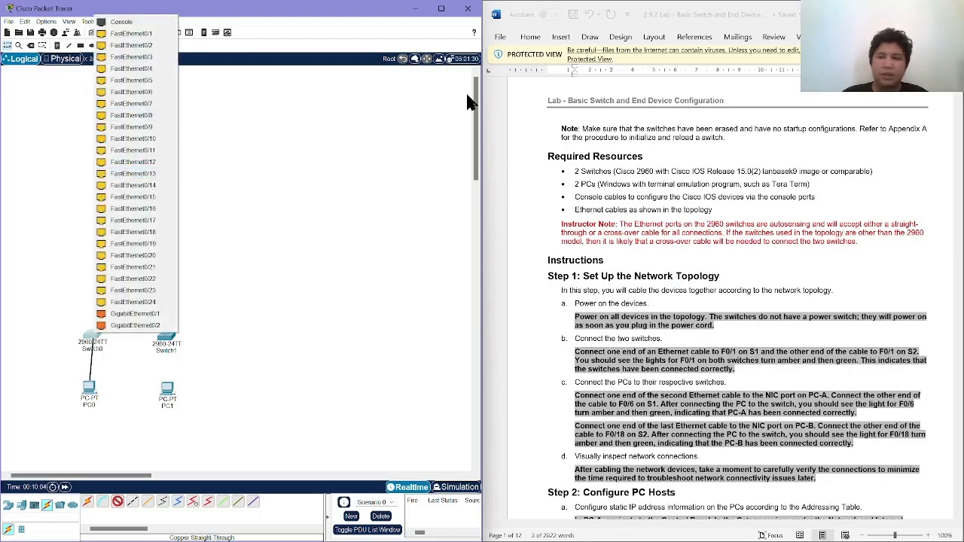
{"action": "scroll", "coordinate": [636, 150], "scroll_direction": "up", "scroll_amount": 15}
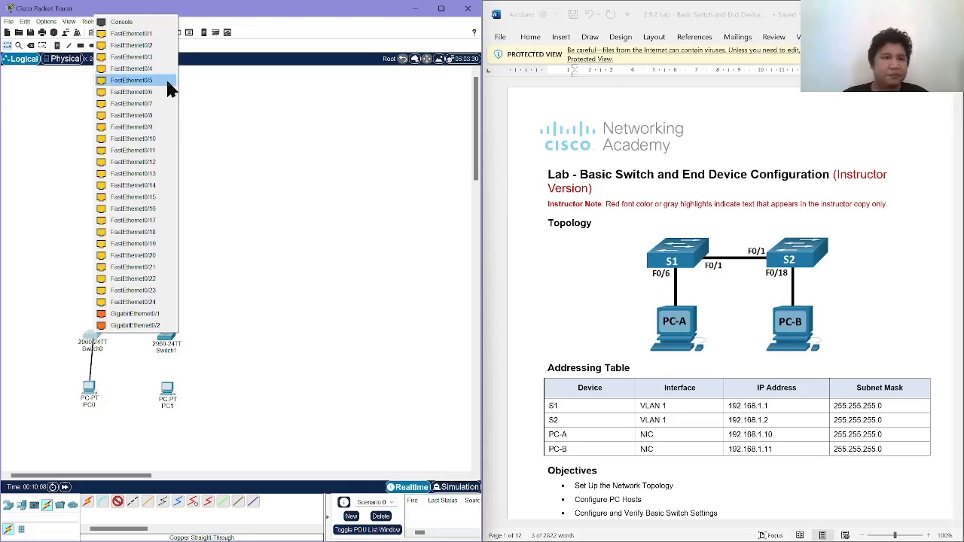
{"action": "left_click", "coordinate": [148, 92]}
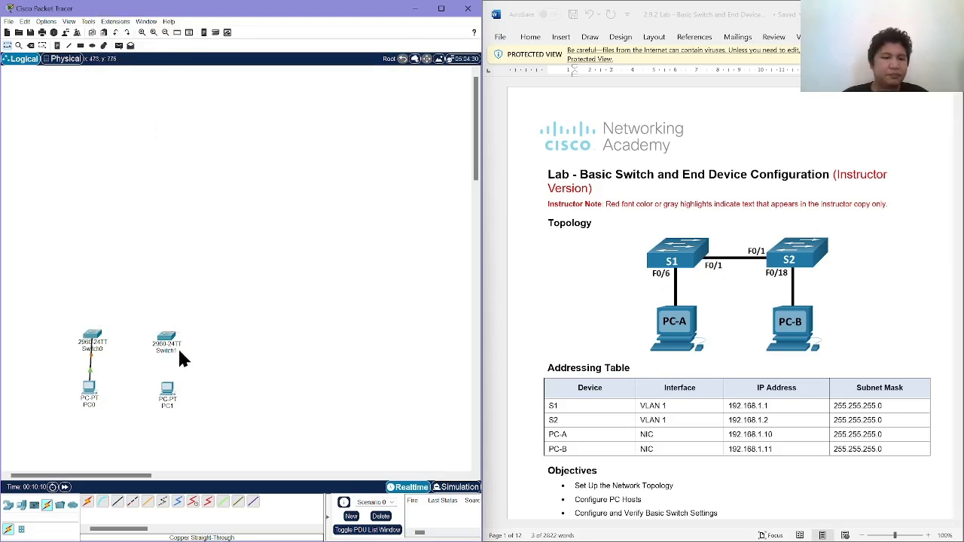
Try a copper straight-through cable from PC1's FastEthernet0 port to Switch1, and remove that cable.
{"action": "left_click", "coordinate": [125, 503]}
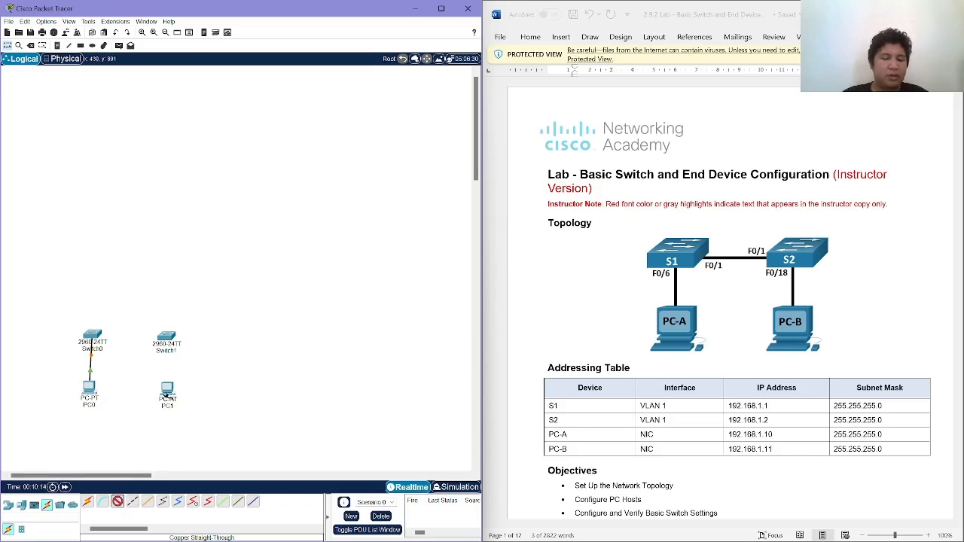
{"action": "left_click", "coordinate": [167, 390]}
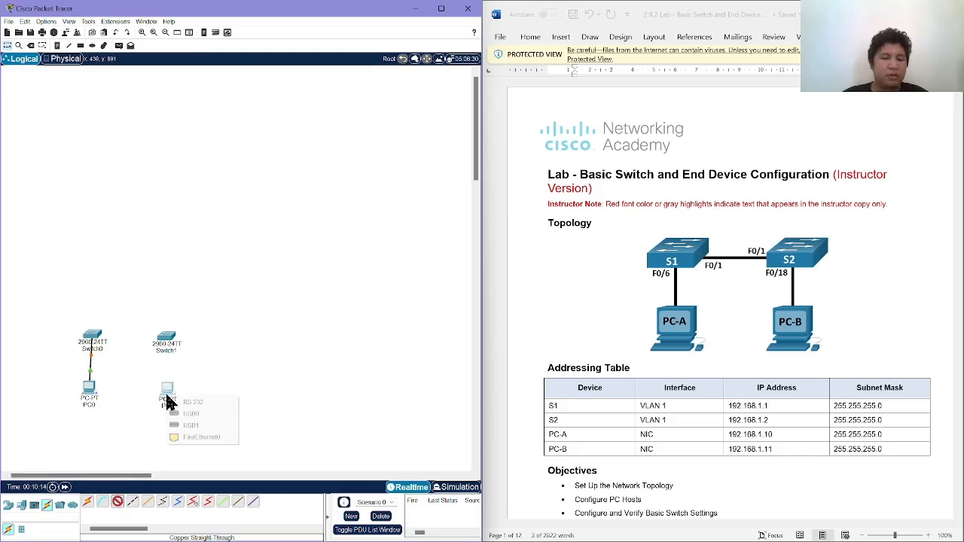
{"action": "left_click", "coordinate": [187, 442]}
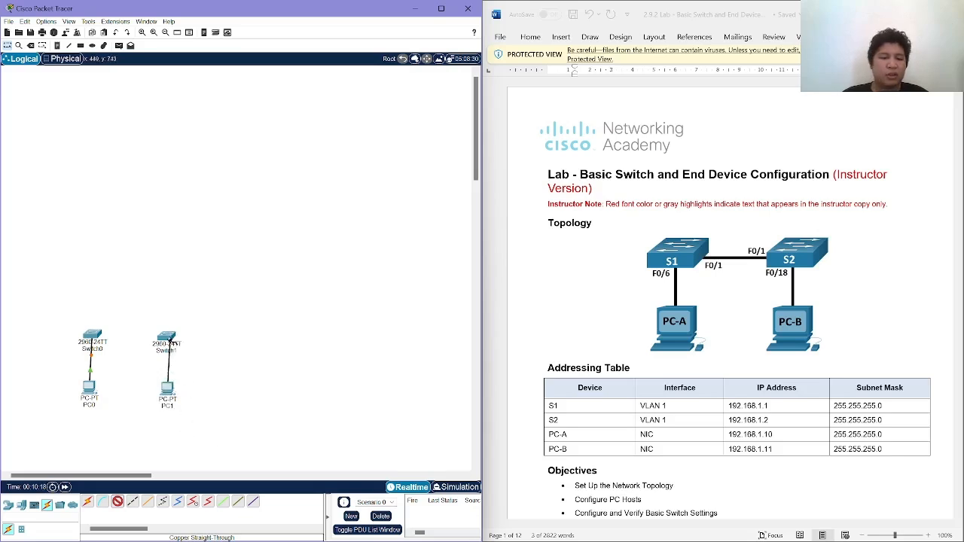
{"action": "left_click", "coordinate": [172, 345]}
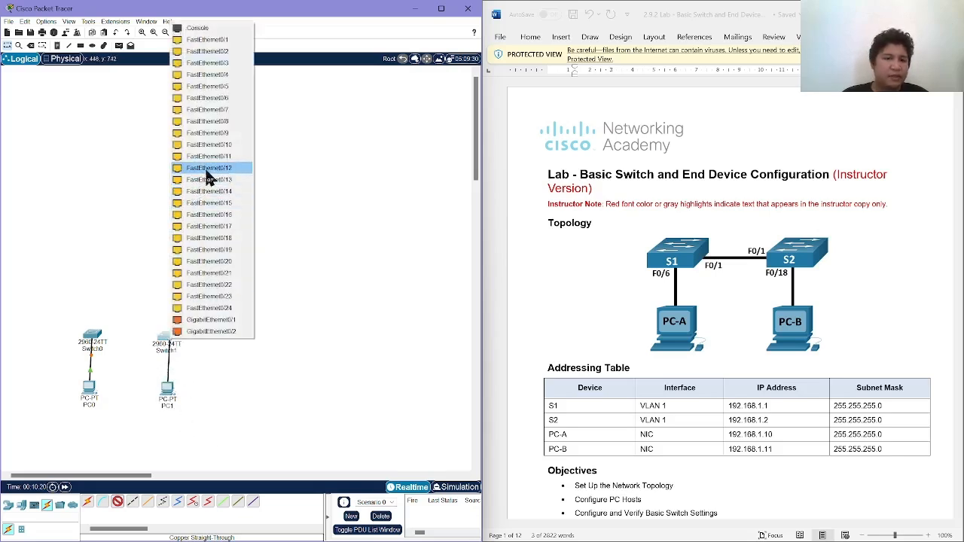
{"action": "left_click", "coordinate": [220, 102]}
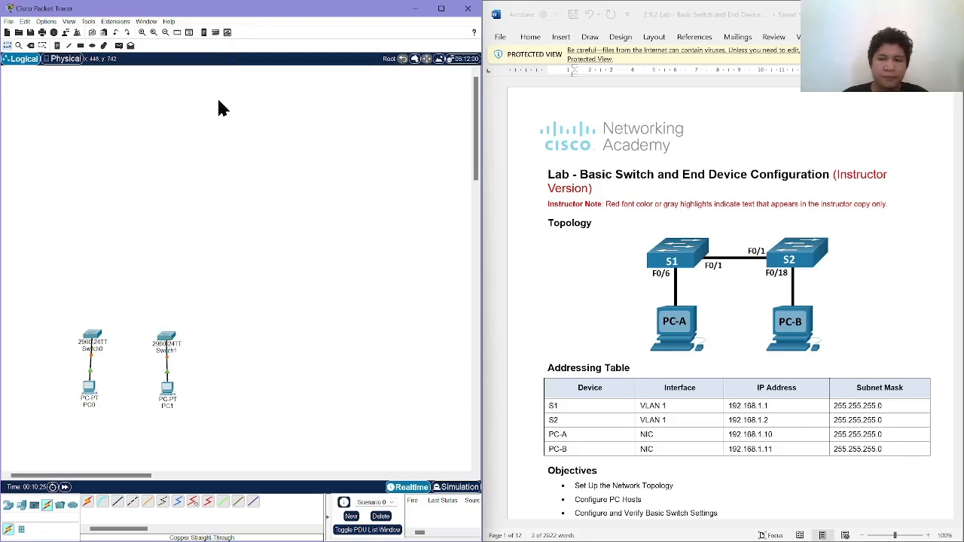
{"action": "left_click", "coordinate": [169, 341]}
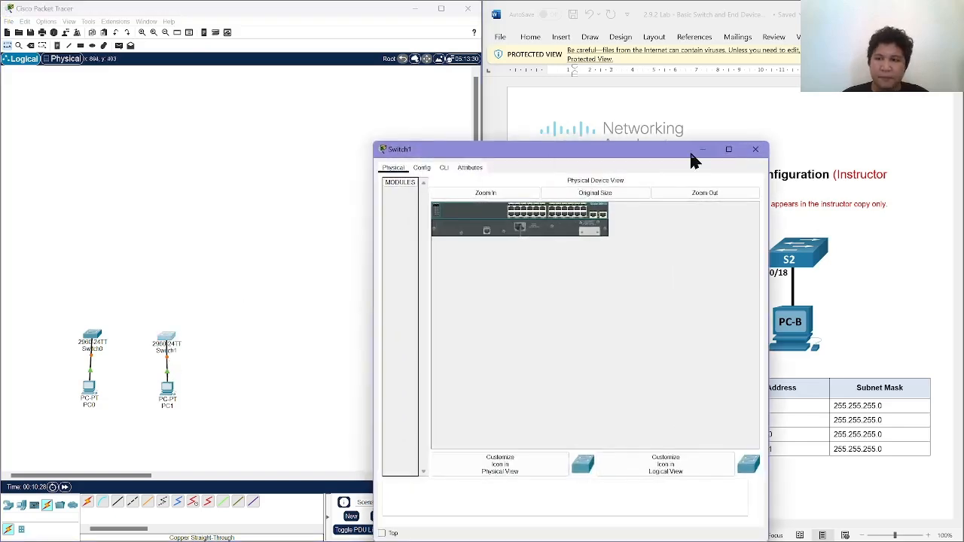
{"action": "left_click", "coordinate": [756, 149]}
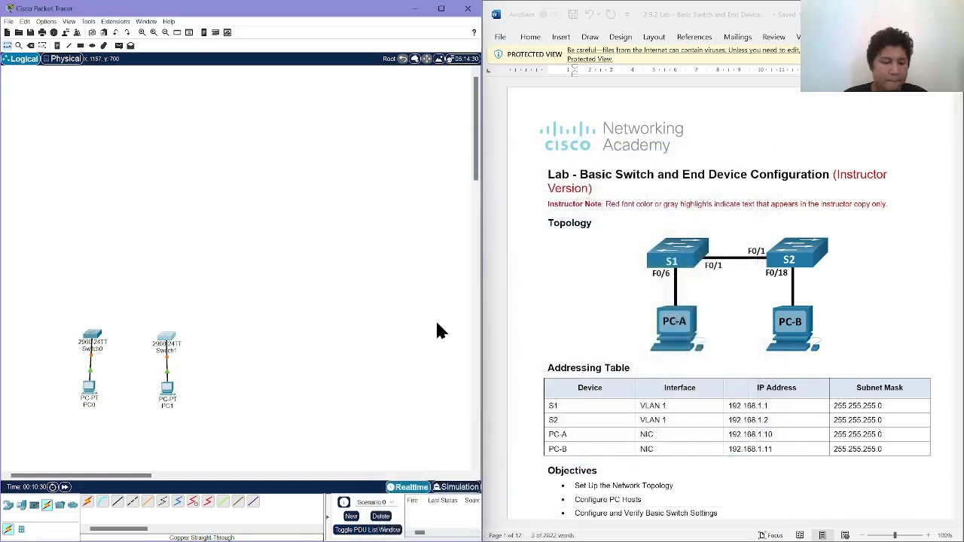
Connect PC1's FastEthernet0 port to Switch1's FastEthernet0/18 port with a copper straight-through cable.
{"action": "left_click", "coordinate": [120, 501]}
{"action": "left_click", "coordinate": [167, 387]}
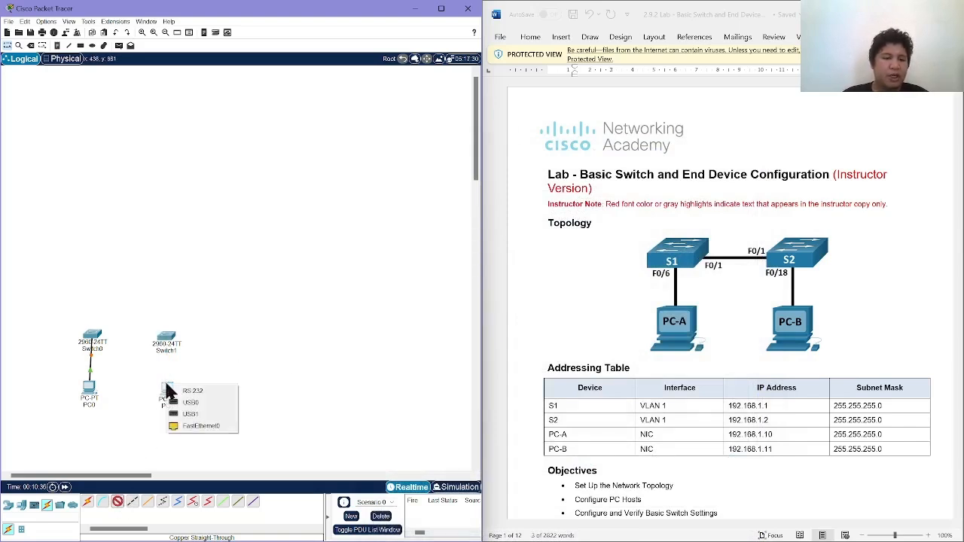
{"action": "left_click", "coordinate": [188, 427]}
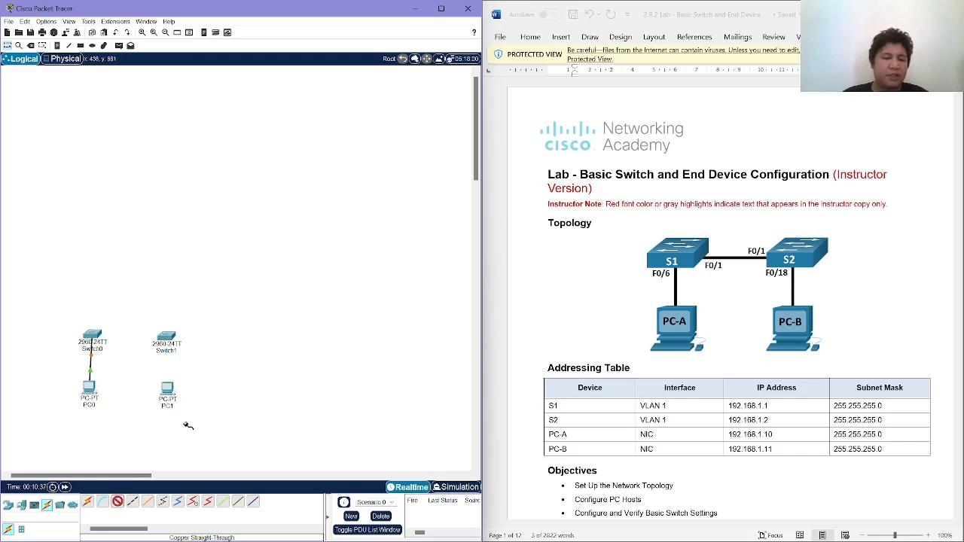
{"action": "left_click", "coordinate": [169, 336]}
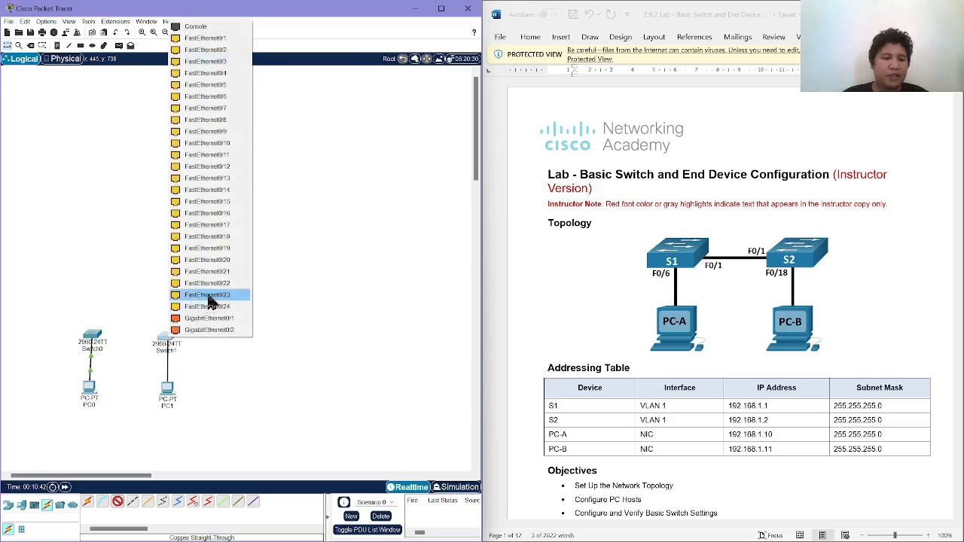
{"action": "left_click", "coordinate": [235, 247]}
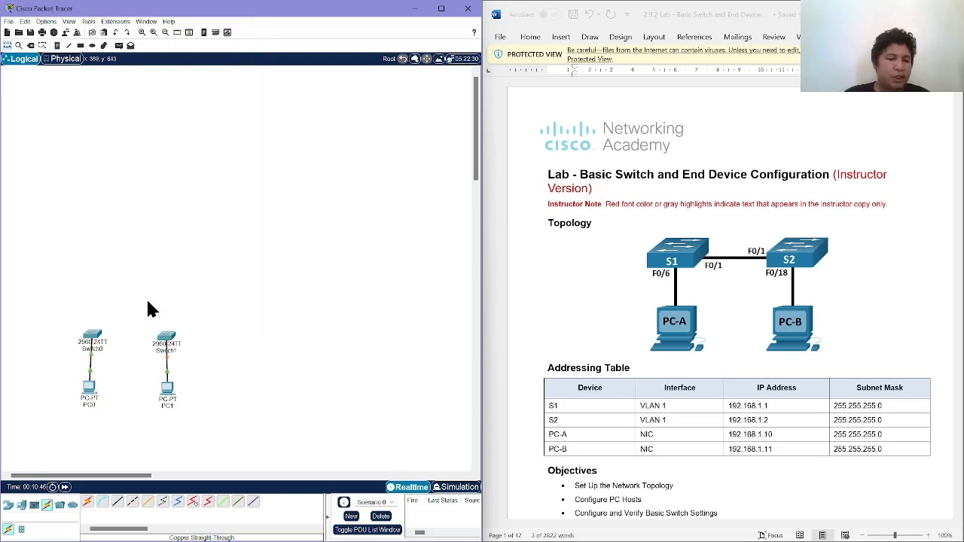
Connect Switch0's FastEthernet0/1 port to Switch1's FastEthernet0/1 port with a copper cross-over cable, and level Switch1 with Switch0.
{"action": "scroll", "coordinate": [148, 308], "scroll_direction": "up", "scroll_amount": 3}
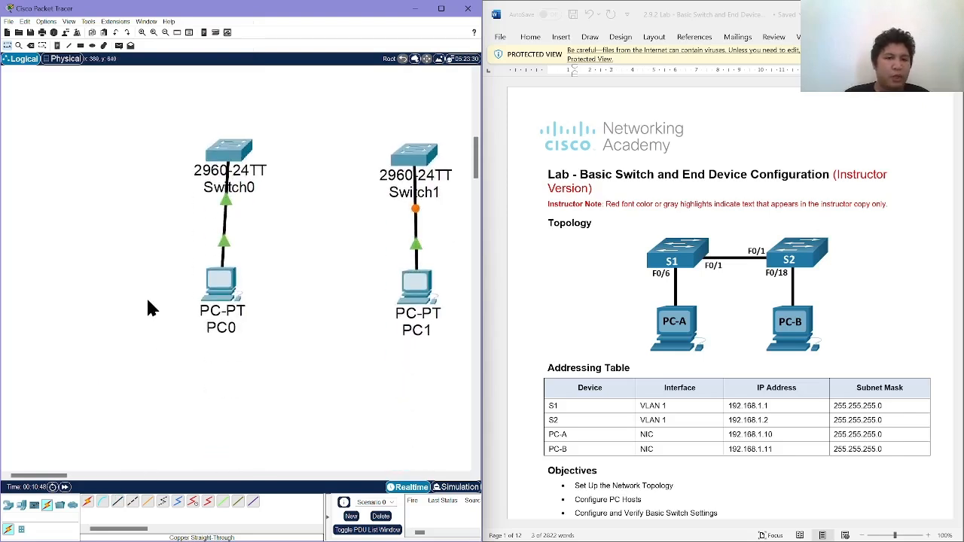
{"action": "left_click_drag", "start_coordinate": [284, 156], "coordinate": [292, 149]}
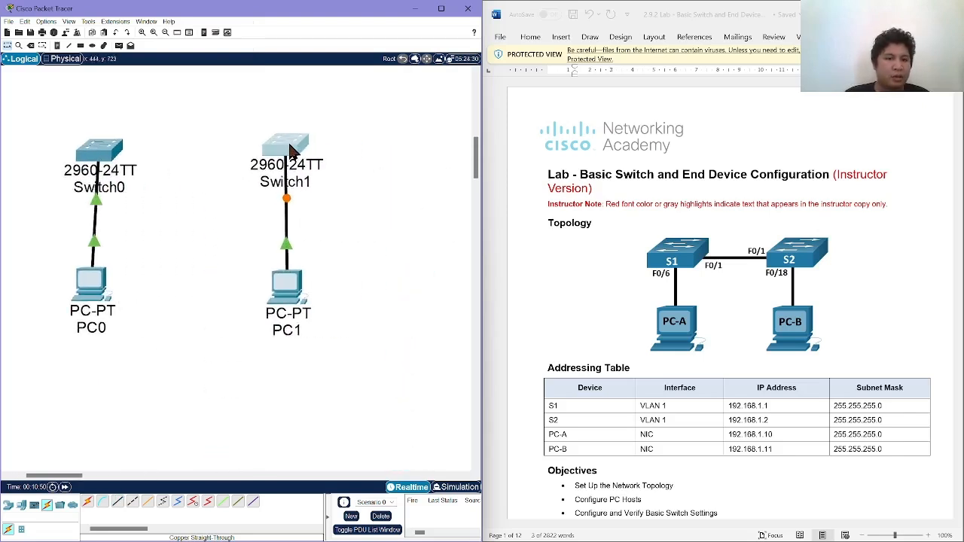
{"action": "left_click", "coordinate": [131, 507]}
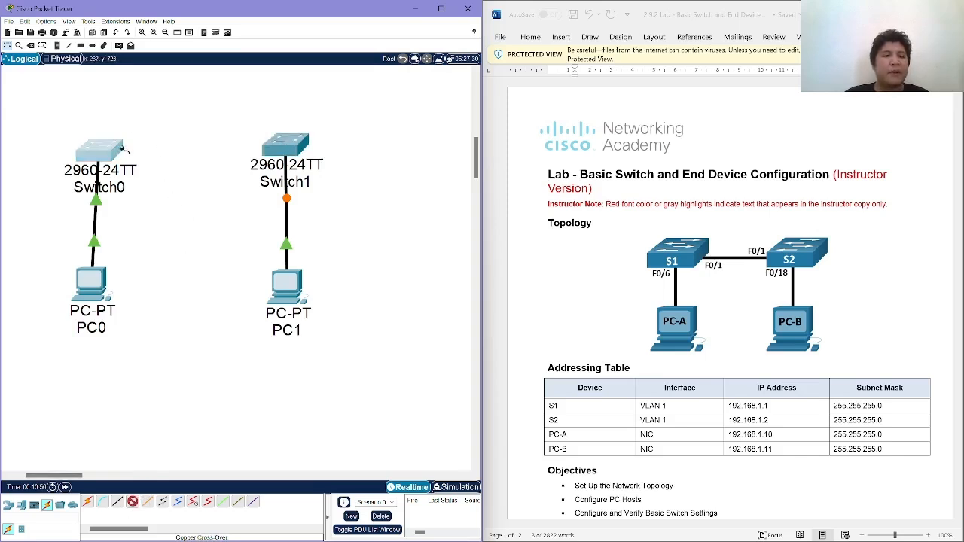
{"action": "left_click", "coordinate": [109, 153]}
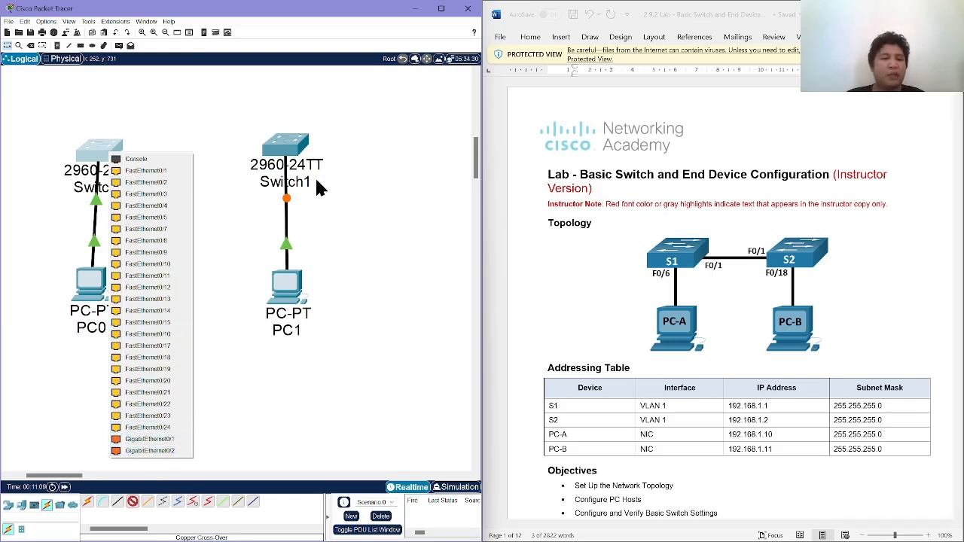
{"action": "left_click", "coordinate": [148, 172]}
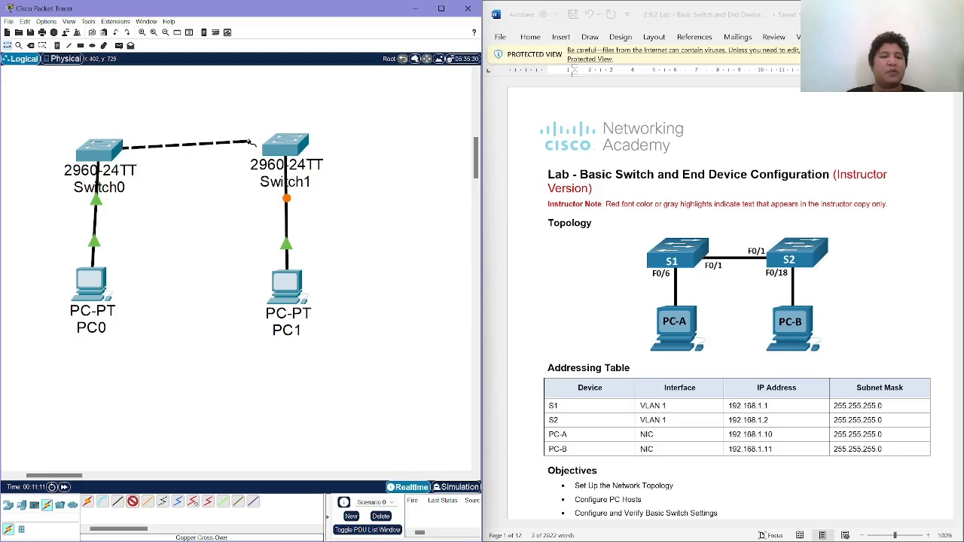
{"action": "left_click", "coordinate": [278, 154]}
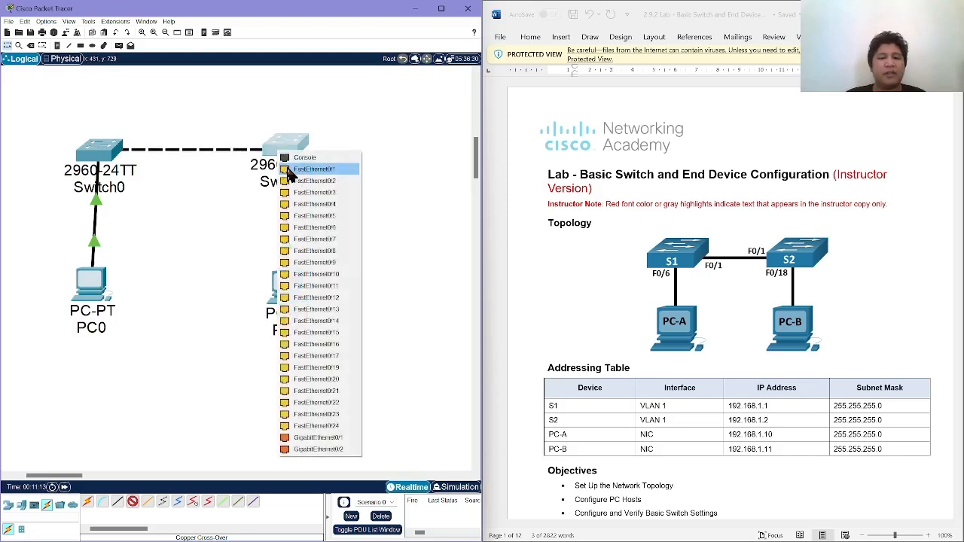
{"action": "left_click", "coordinate": [289, 170]}
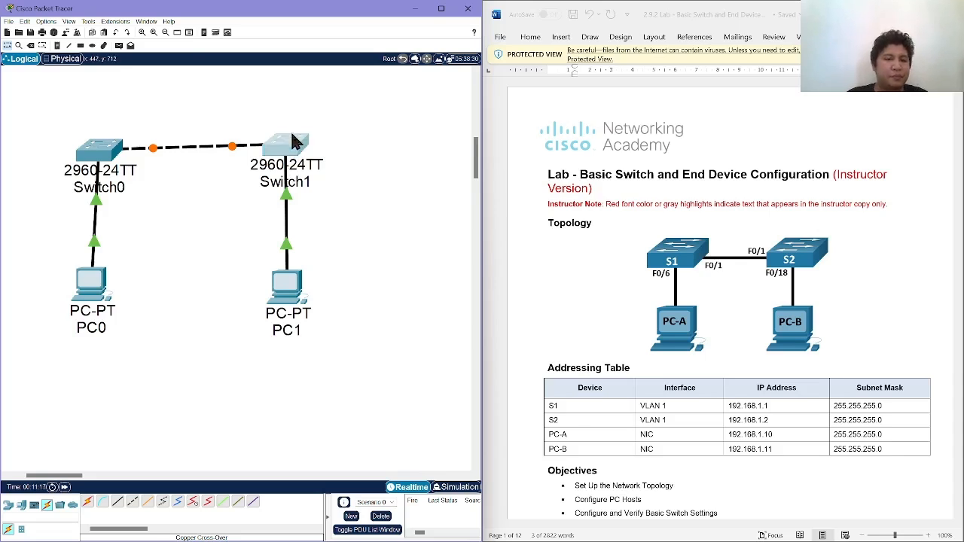
{"action": "left_click_drag", "start_coordinate": [292, 135], "coordinate": [290, 139]}
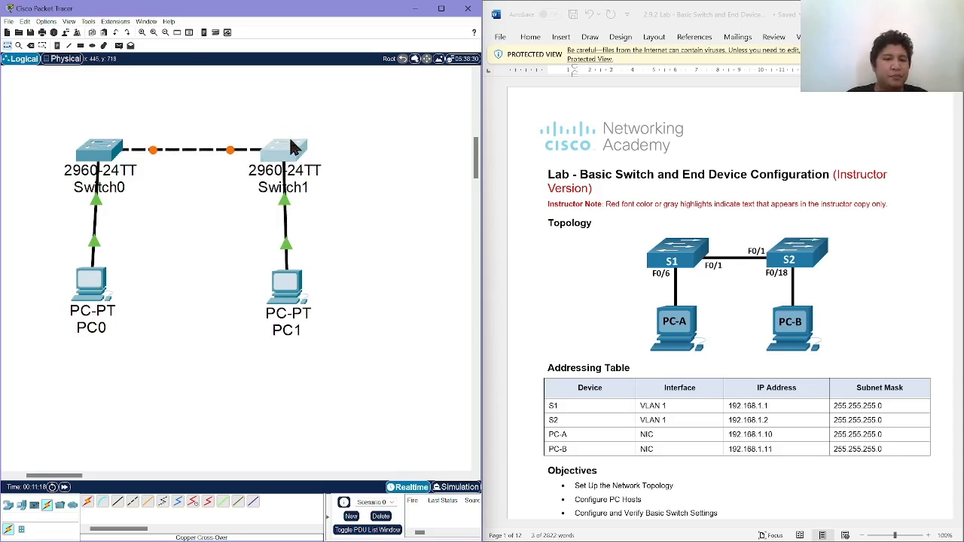
Rename Switch0 as S1 and PC0 as PC-A.
{"action": "left_click", "coordinate": [119, 189]}
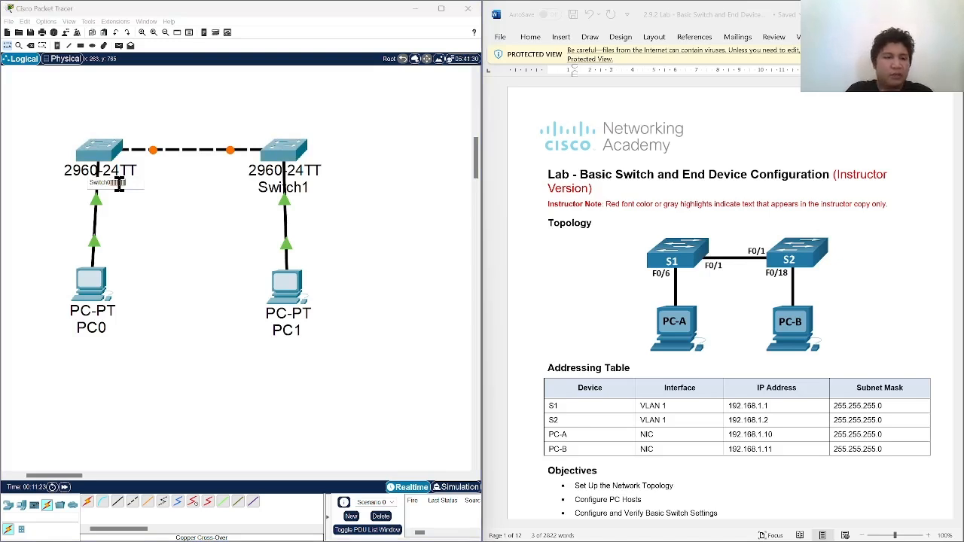
{"action": "type", "text": "1"}
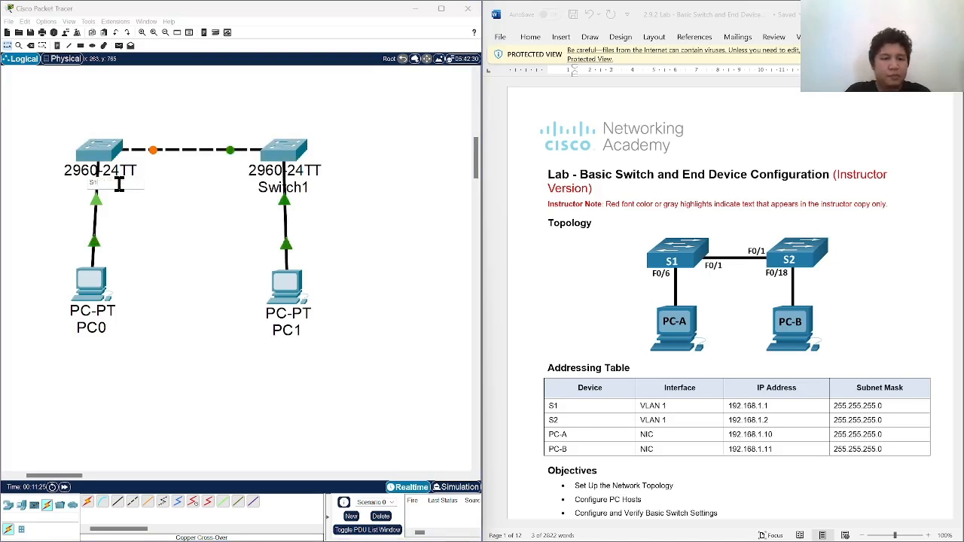
{"action": "left_click", "coordinate": [95, 327]}
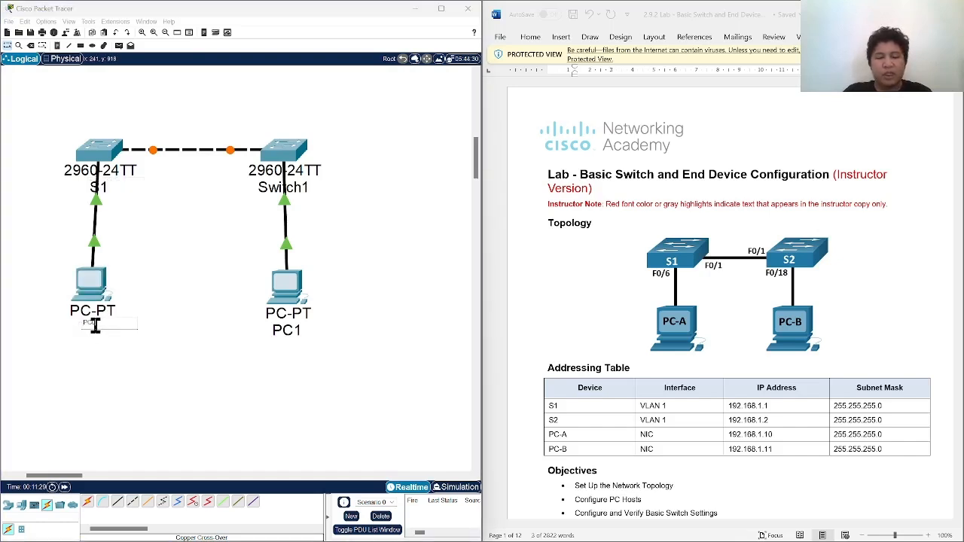
{"action": "type", "text": "PC-"}
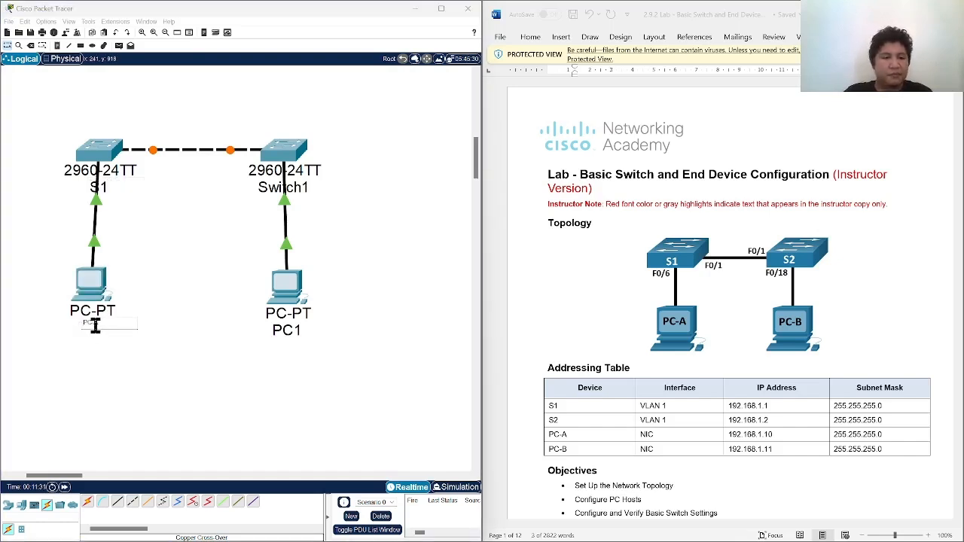
{"action": "type", "text": "A"}
{"action": "key", "text": "Return"}
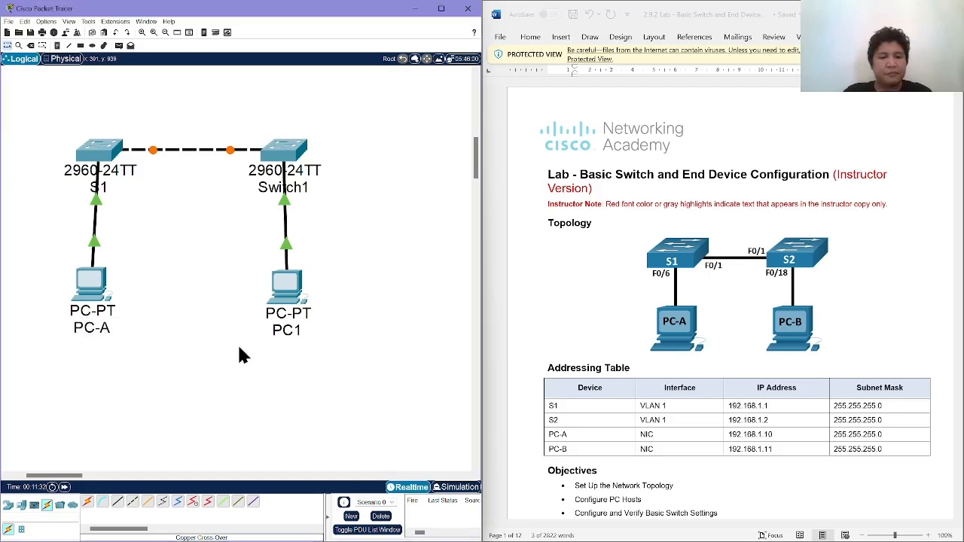
Rename PC1 as PC-B and Switch1 as S2, and align that switch above its PC.
{"action": "left_click", "coordinate": [296, 328]}
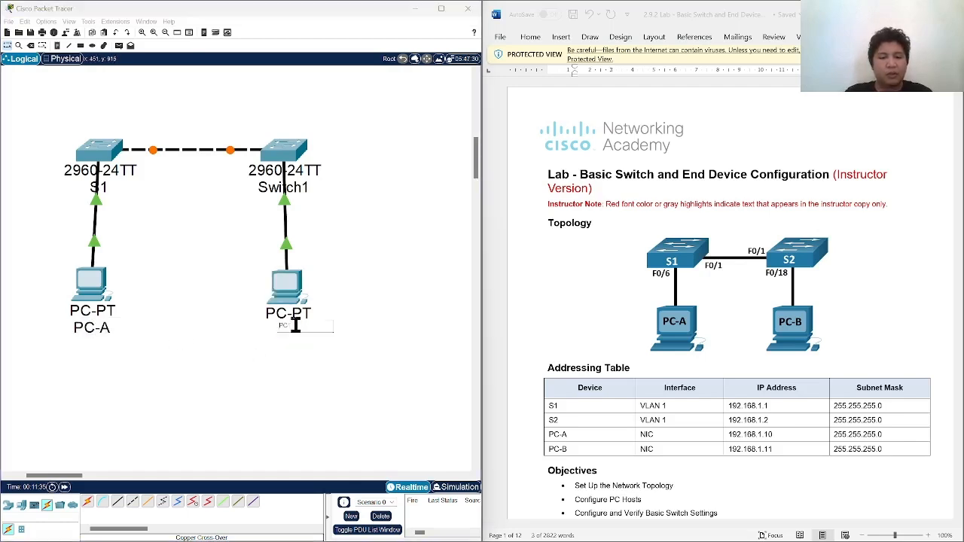
{"action": "key", "text": "Return"}
{"action": "left_click", "coordinate": [293, 195]}
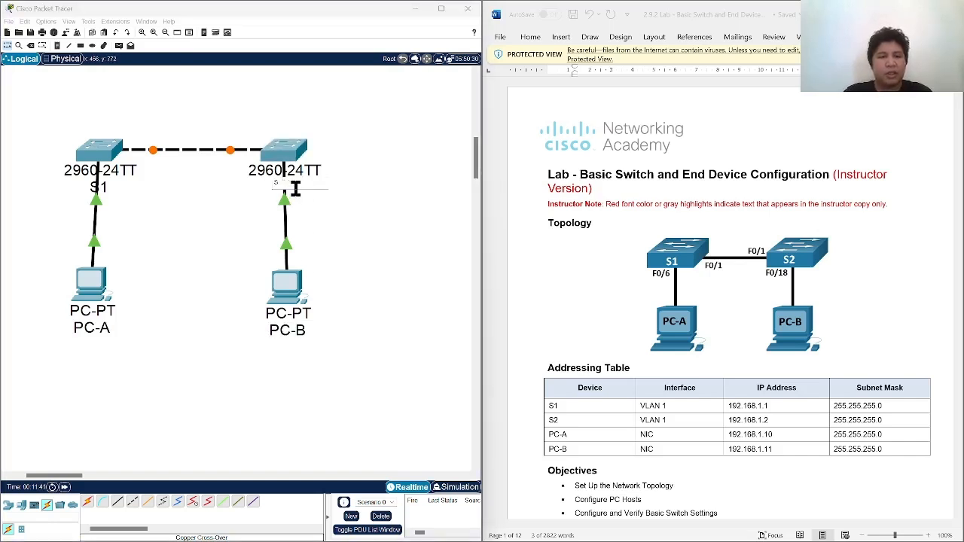
{"action": "type", "text": "S2"}
{"action": "key", "text": "Return"}
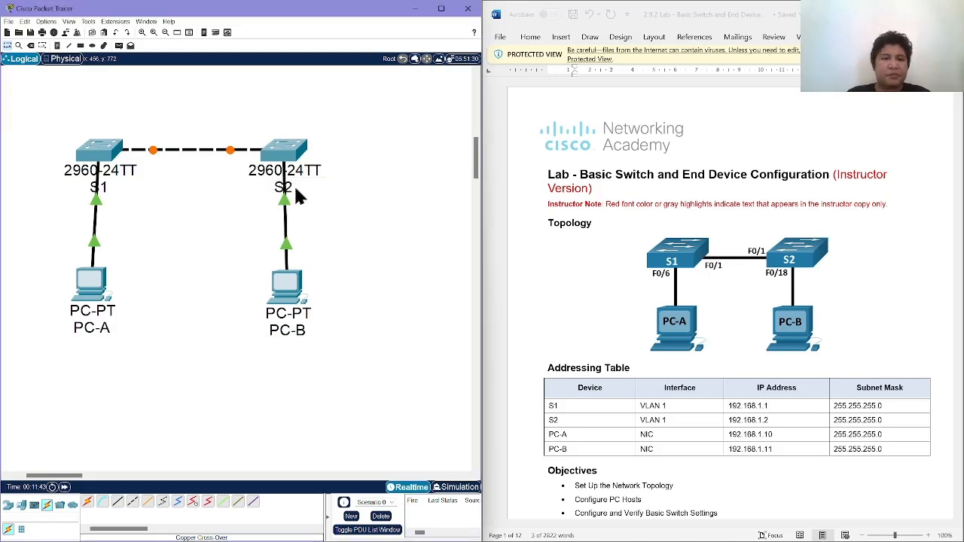
{"action": "mouse_move", "coordinate": [294, 156]}
{"action": "left_mouse_down"}
{"action": "mouse_move", "coordinate": [302, 164]}
{"action": "mouse_move", "coordinate": [298, 154]}
{"action": "left_mouse_up"}
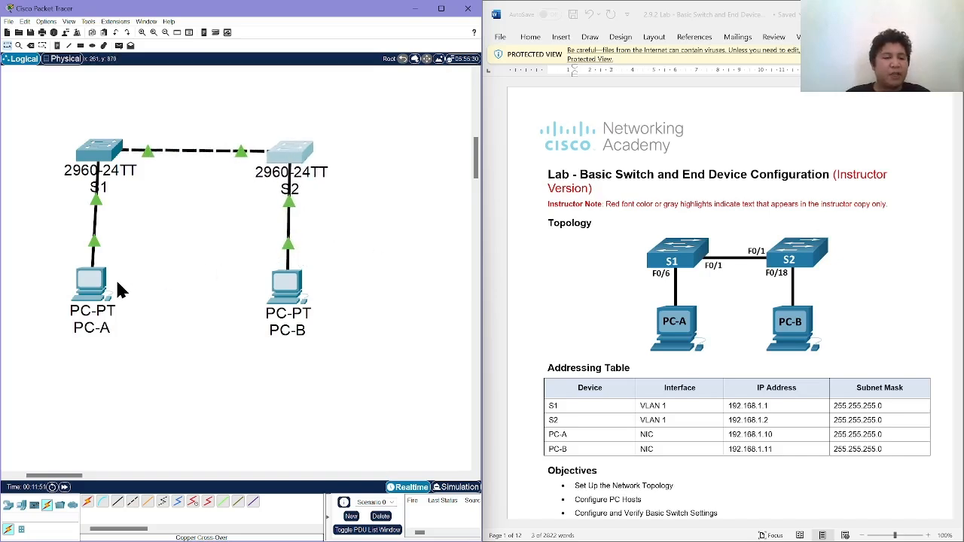
Give PC-A's FastEthernet0 interface the static IPv4 address 192.168.1.10 with subnet mask 255.255.255.0, and check it in the PC's IP configuration.
{"action": "left_click", "coordinate": [89, 292]}
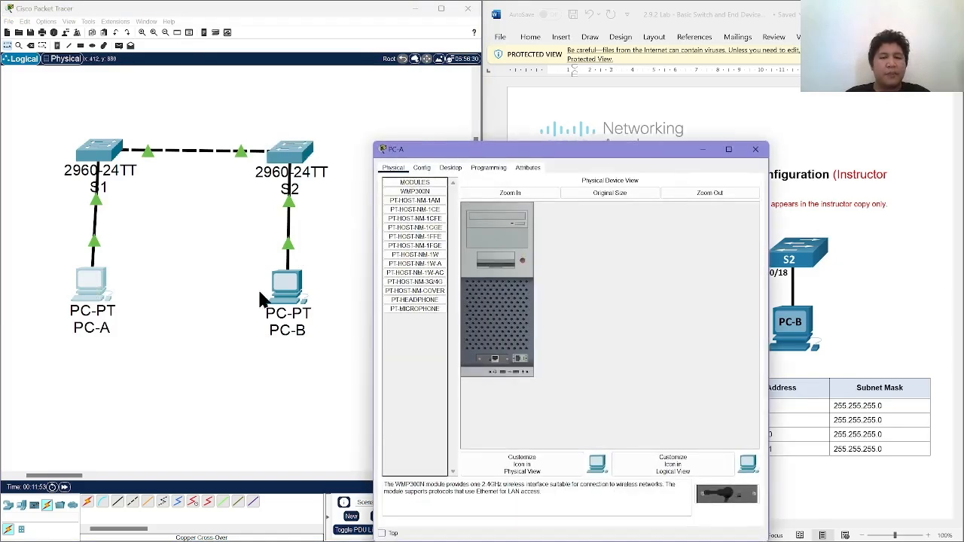
{"action": "left_click_drag", "start_coordinate": [501, 150], "coordinate": [248, 58]}
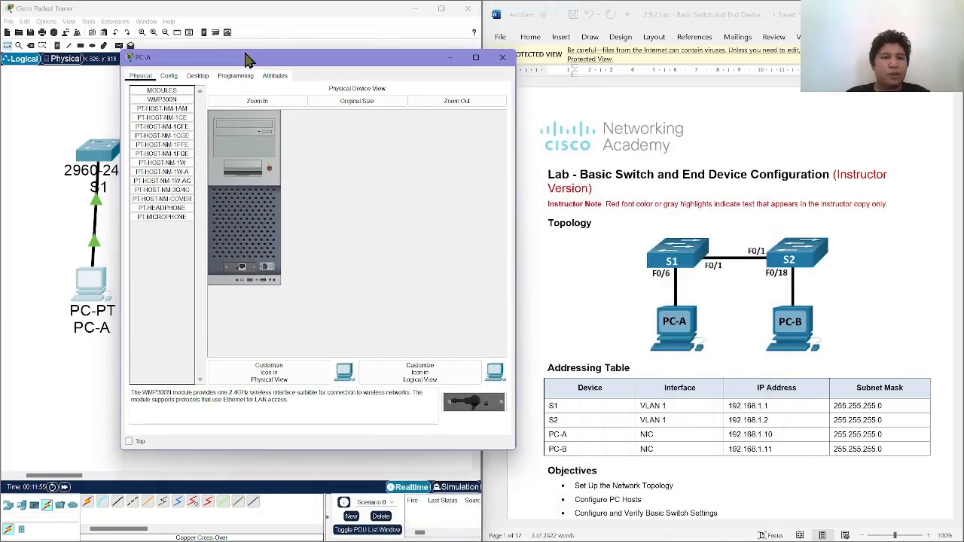
{"action": "left_click", "coordinate": [168, 79]}
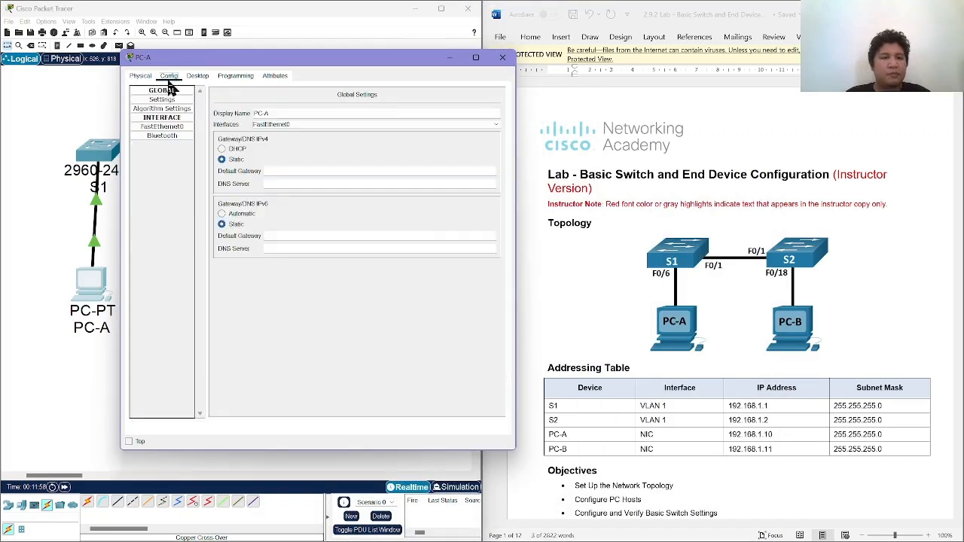
{"action": "left_click", "coordinate": [174, 128]}
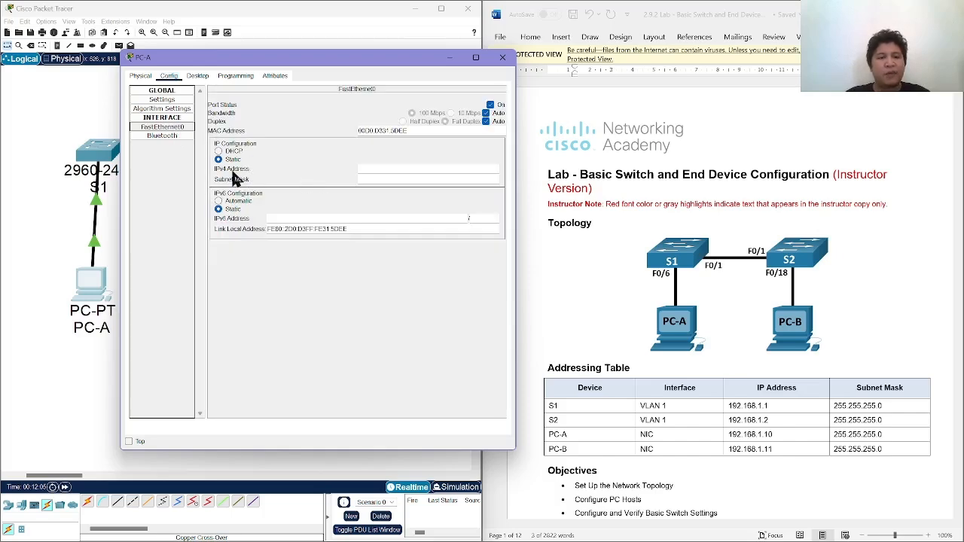
{"action": "scroll", "coordinate": [675, 331], "scroll_direction": "down", "scroll_amount": 5}
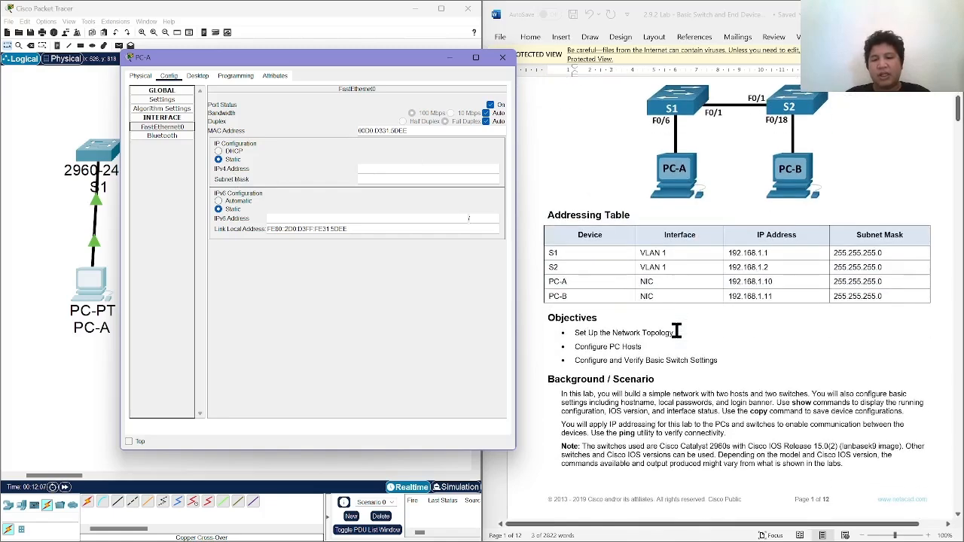
{"action": "left_click", "coordinate": [371, 167]}
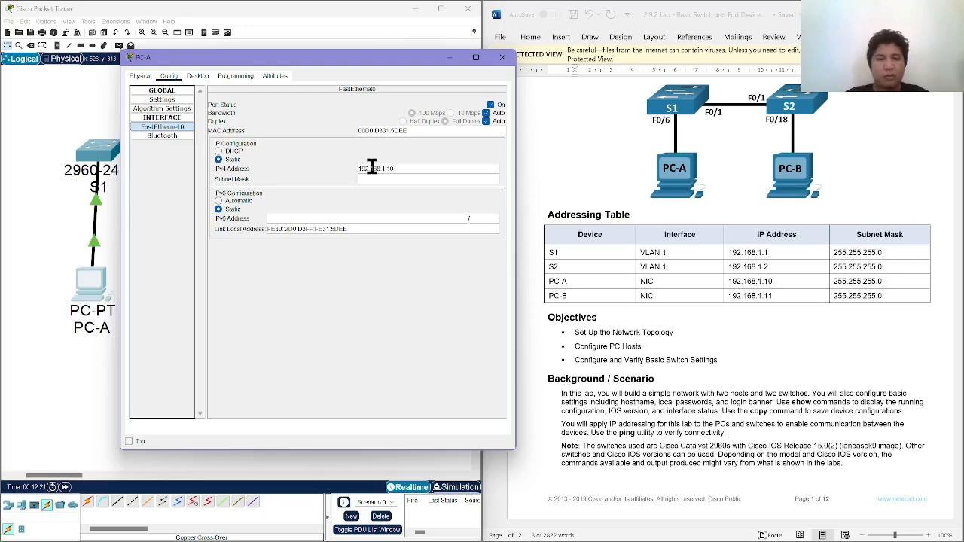
{"action": "key", "text": "Tab"}
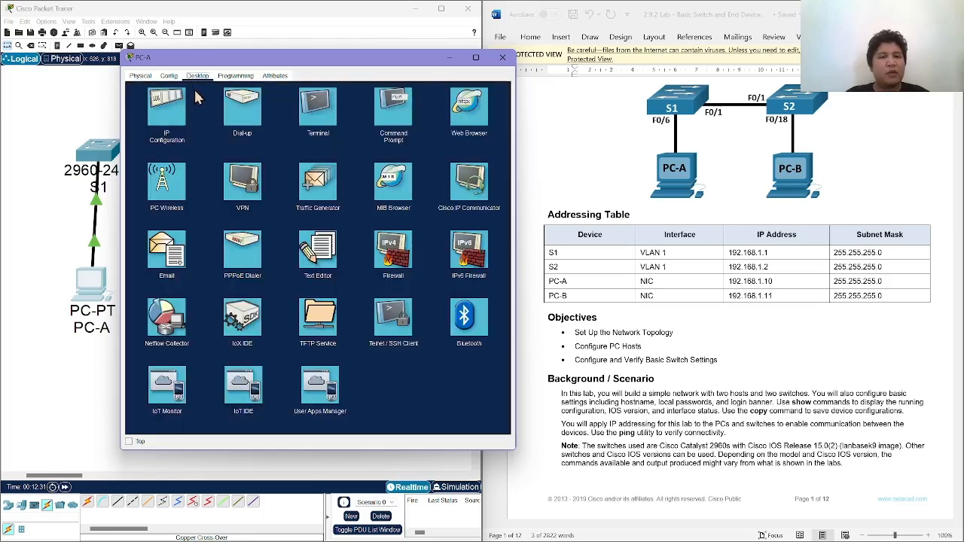
{"action": "left_click", "coordinate": [178, 116]}
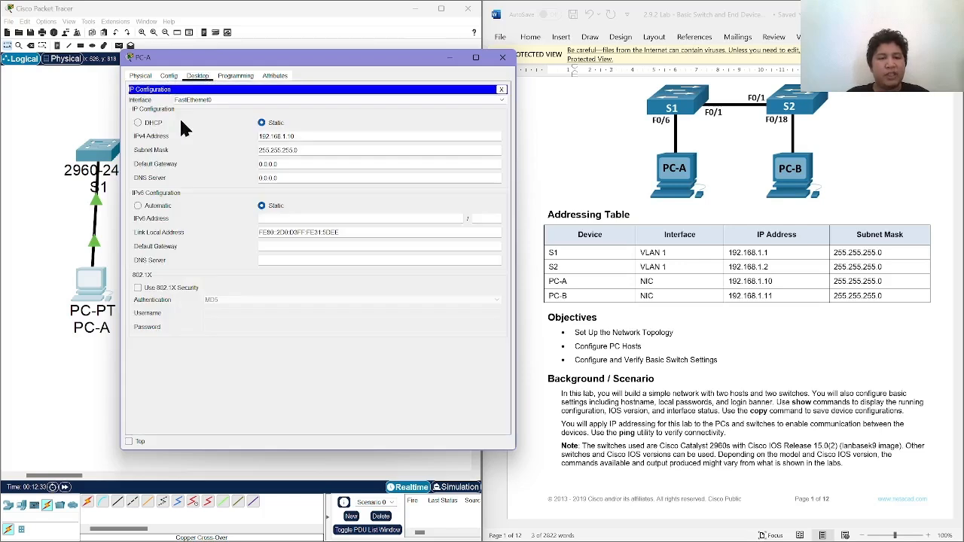
{"action": "left_click_drag", "start_coordinate": [312, 133], "coordinate": [255, 135]}
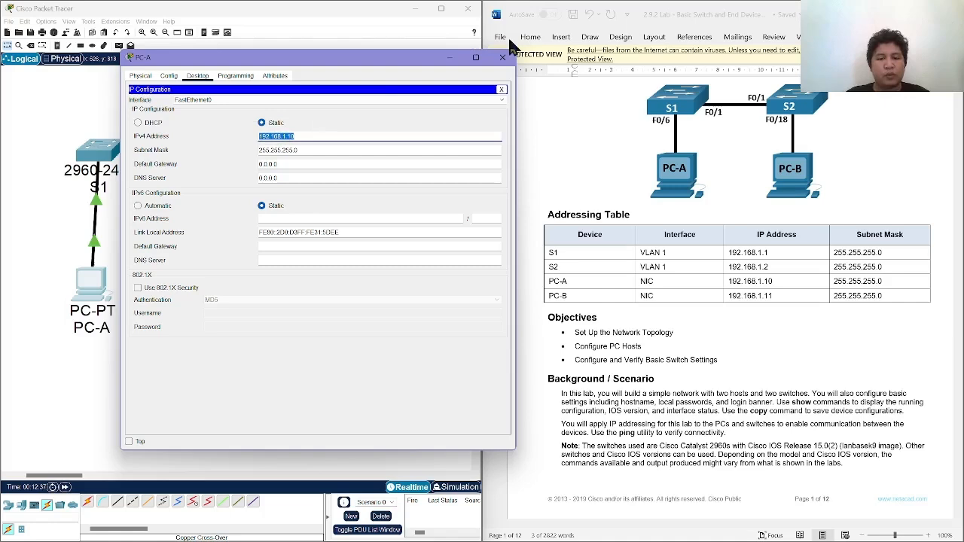
{"action": "left_click", "coordinate": [502, 57]}
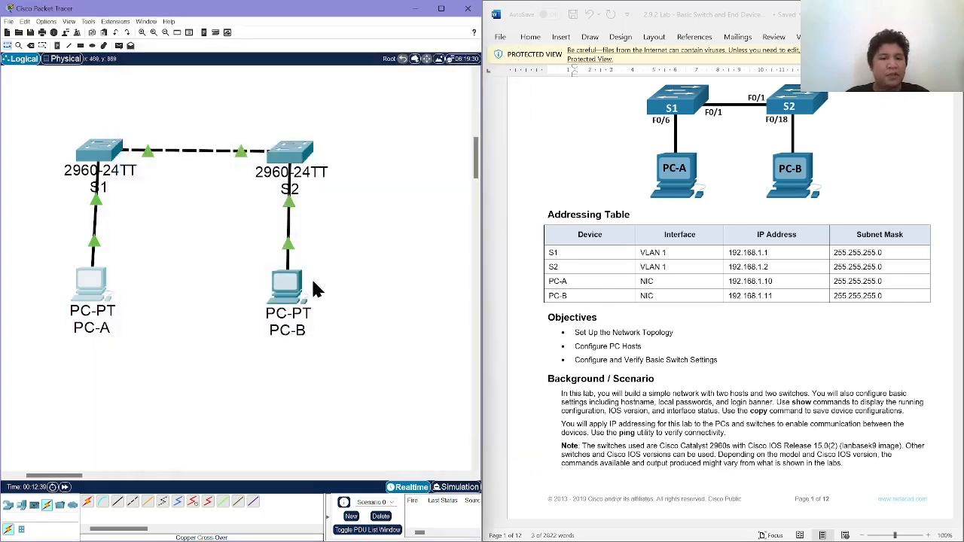
Give PC-B's FastEthernet0 interface the static IPv4 address 192.168.1.11 with subnet mask 255.255.255.0.
{"action": "left_click", "coordinate": [288, 283]}
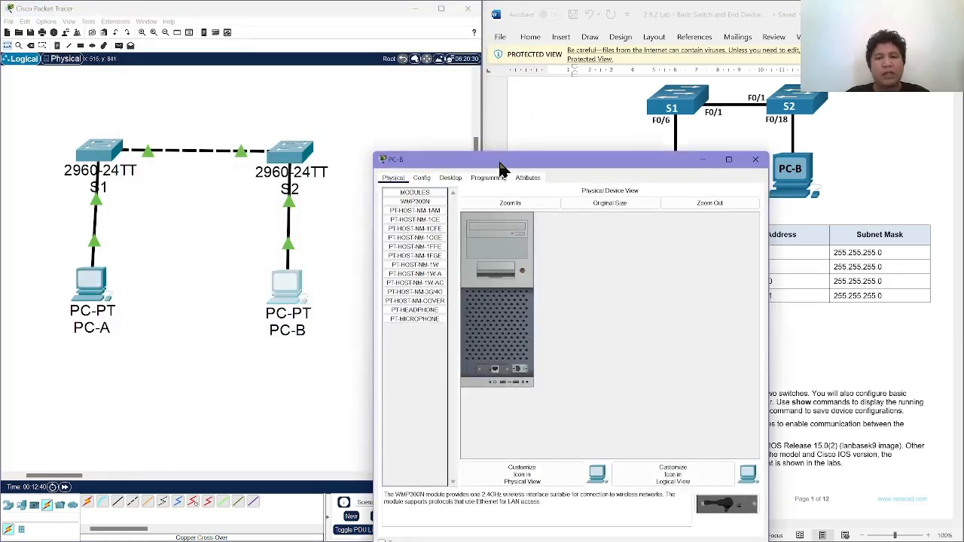
{"action": "left_click_drag", "start_coordinate": [501, 165], "coordinate": [239, 109]}
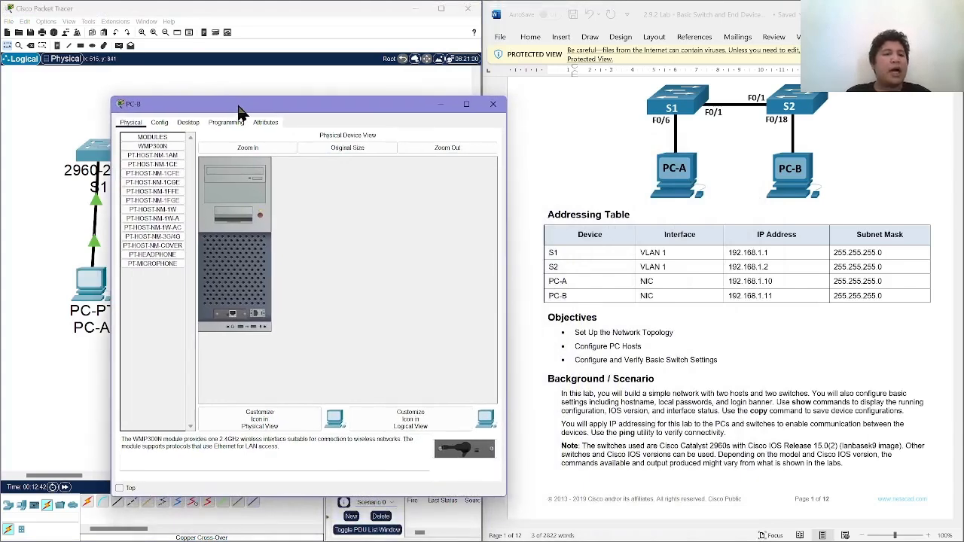
{"action": "left_click", "coordinate": [163, 123]}
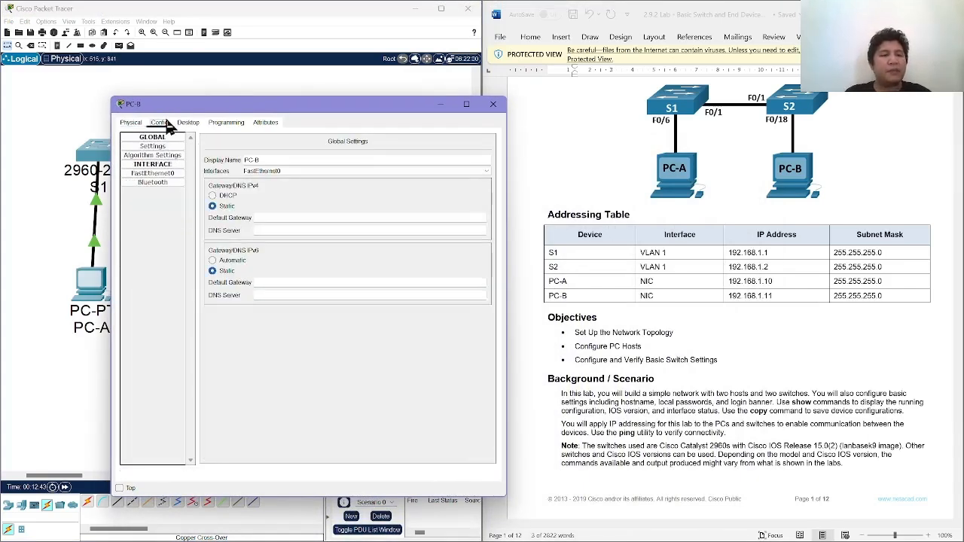
{"action": "left_click", "coordinate": [171, 174]}
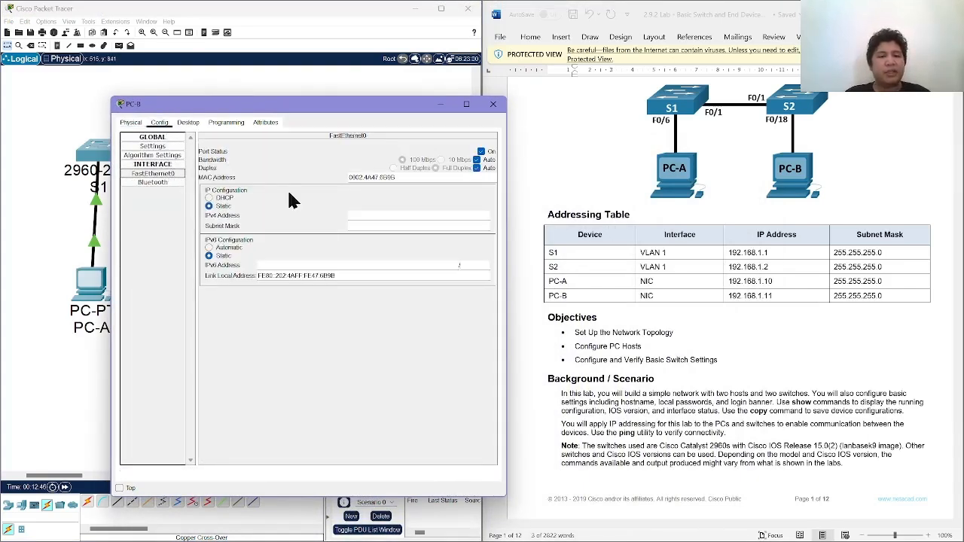
{"action": "left_click", "coordinate": [364, 215]}
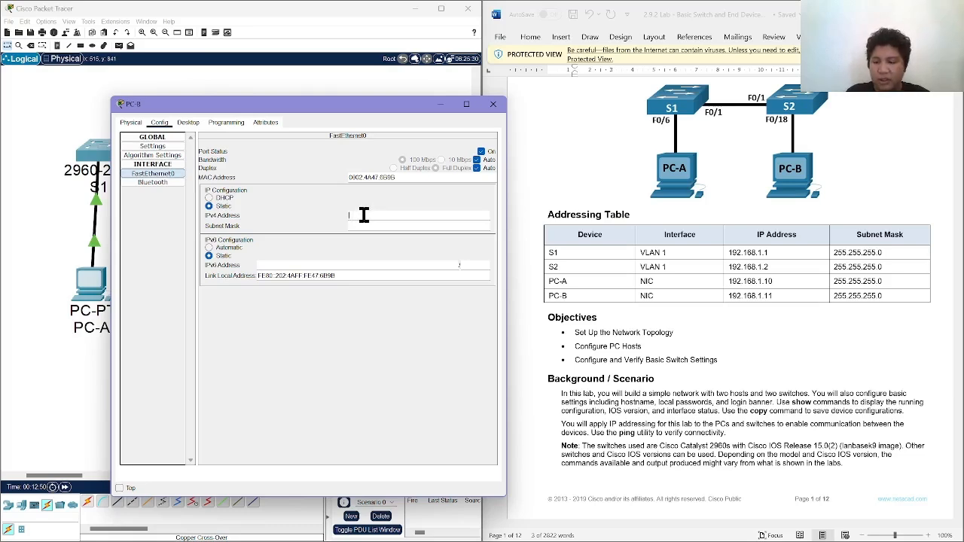
{"action": "type", "text": "19"}
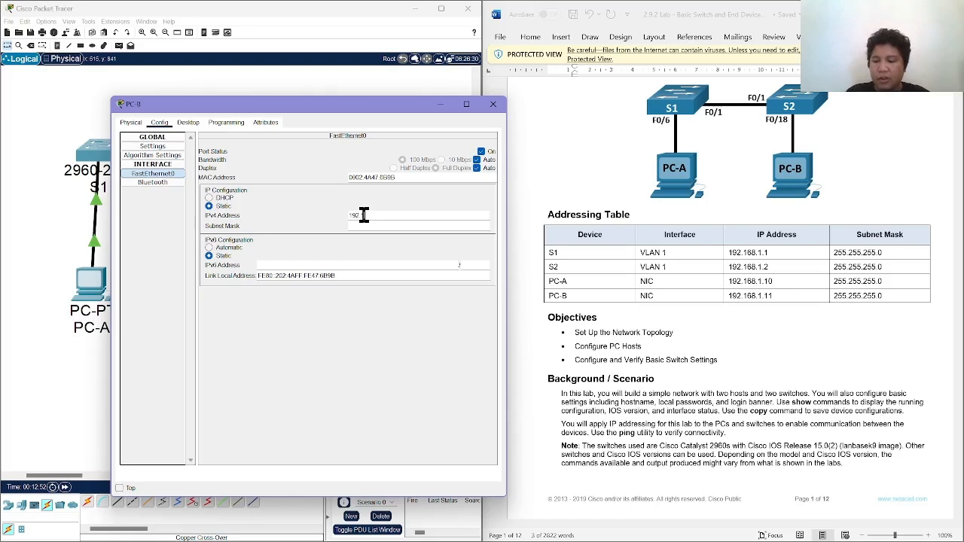
{"action": "type", "text": "2.168"}
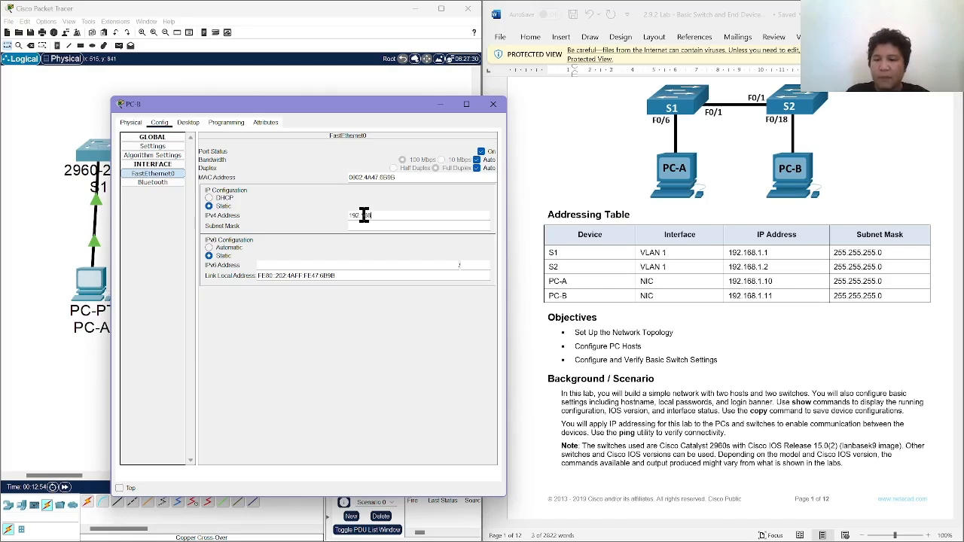
{"action": "type", "text": ".1"}
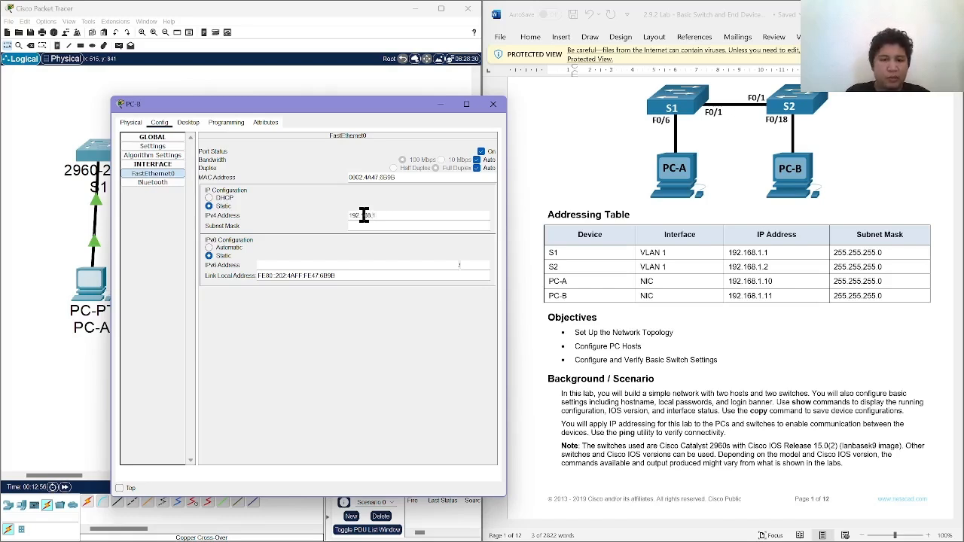
{"action": "type", "text": ".11"}
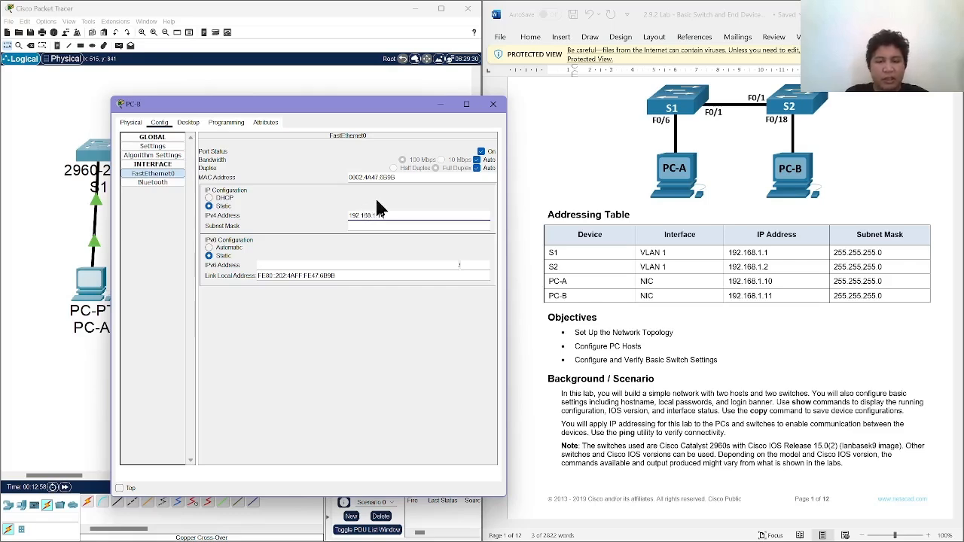
Check PC-B's IPv4 address in its desktop IP configuration, and close the device window.
{"action": "left_click", "coordinate": [189, 122]}
{"action": "left_click", "coordinate": [149, 171]}
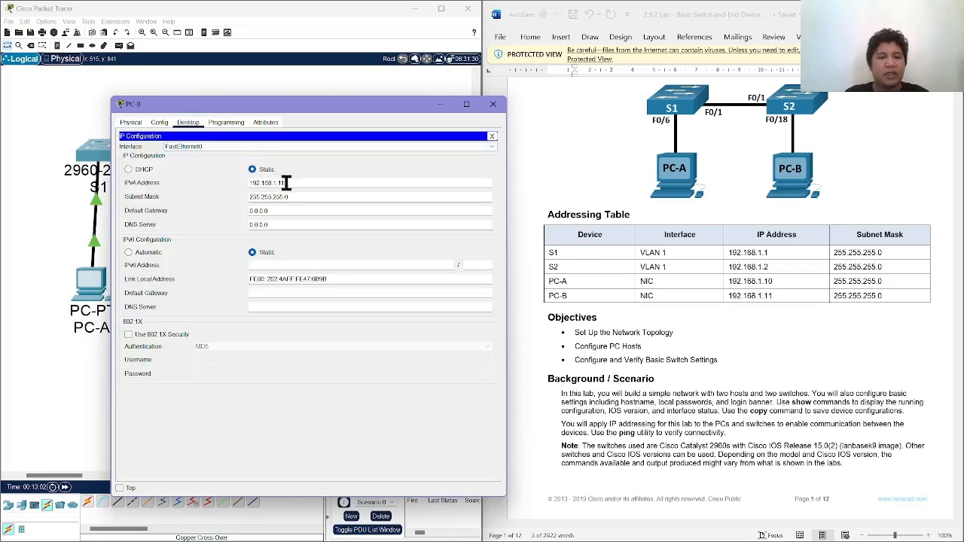
{"action": "left_click_drag", "start_coordinate": [286, 183], "coordinate": [237, 181]}
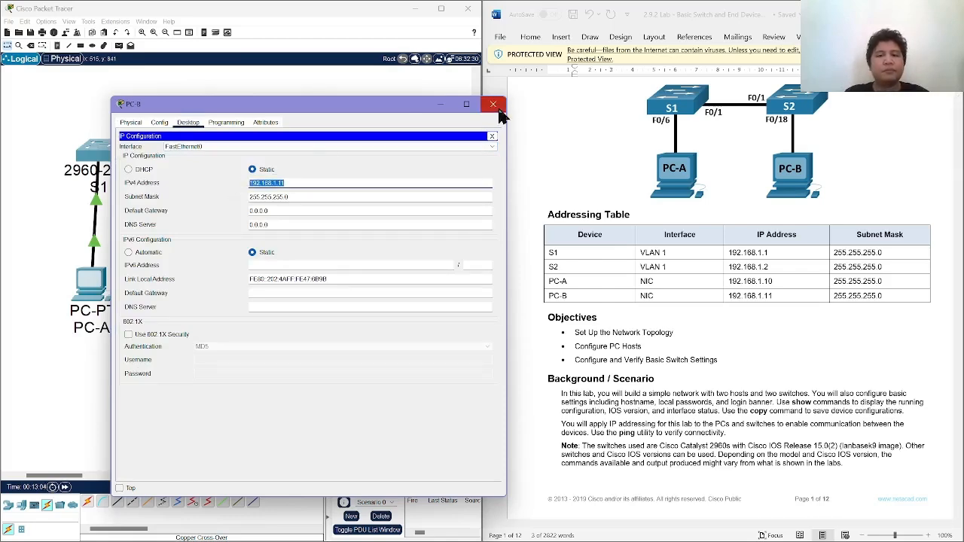
{"action": "left_click", "coordinate": [495, 104]}
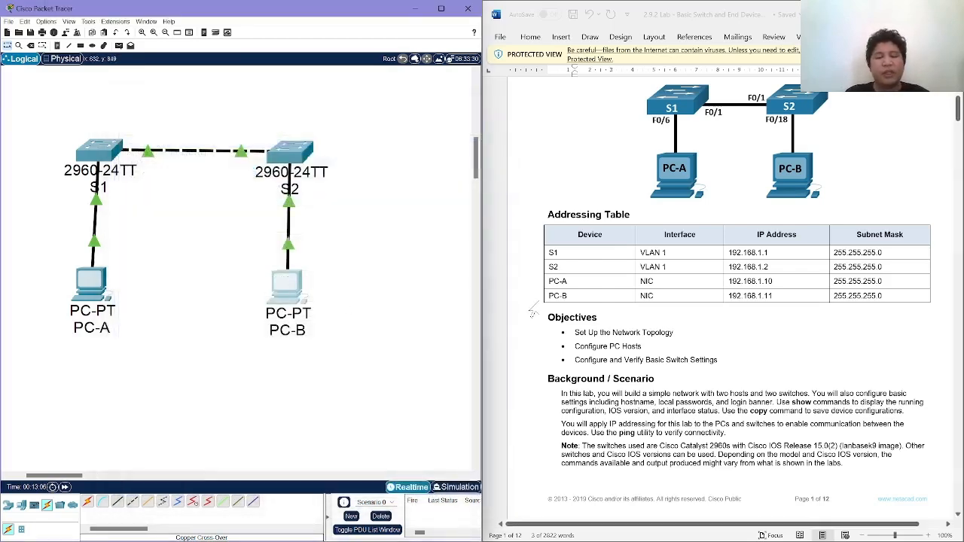
Find Step 3 of the lab instructions, open S1's command line, and enter privileged EXEC mode with the enable command.
{"action": "scroll", "coordinate": [610, 347], "scroll_direction": "down", "scroll_amount": 10}
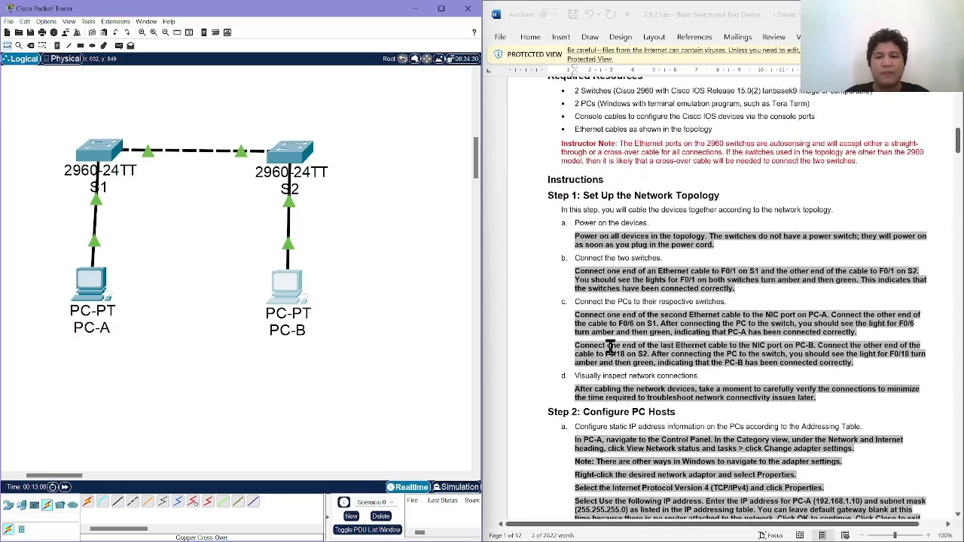
{"action": "scroll", "coordinate": [611, 346], "scroll_direction": "down", "scroll_amount": 15}
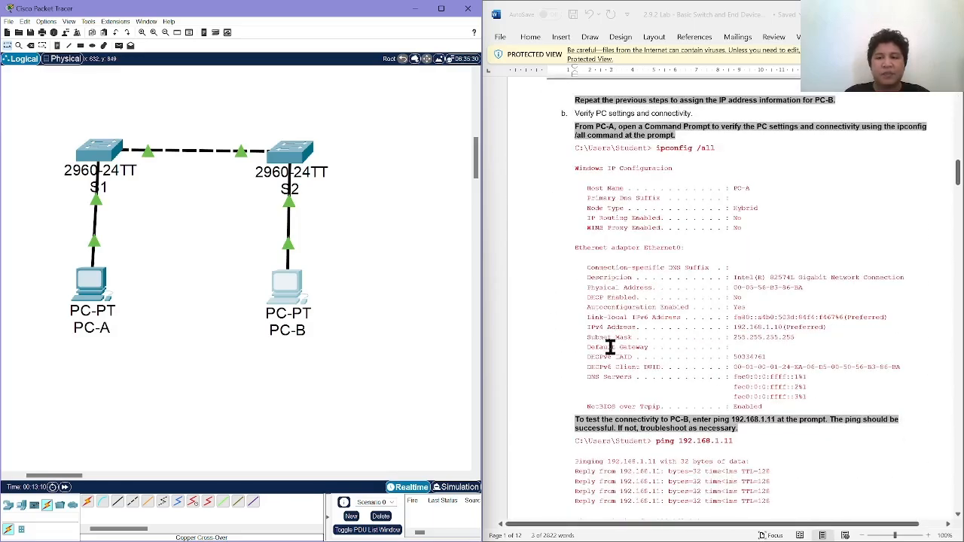
{"action": "scroll", "coordinate": [610, 346], "scroll_direction": "down", "scroll_amount": 12}
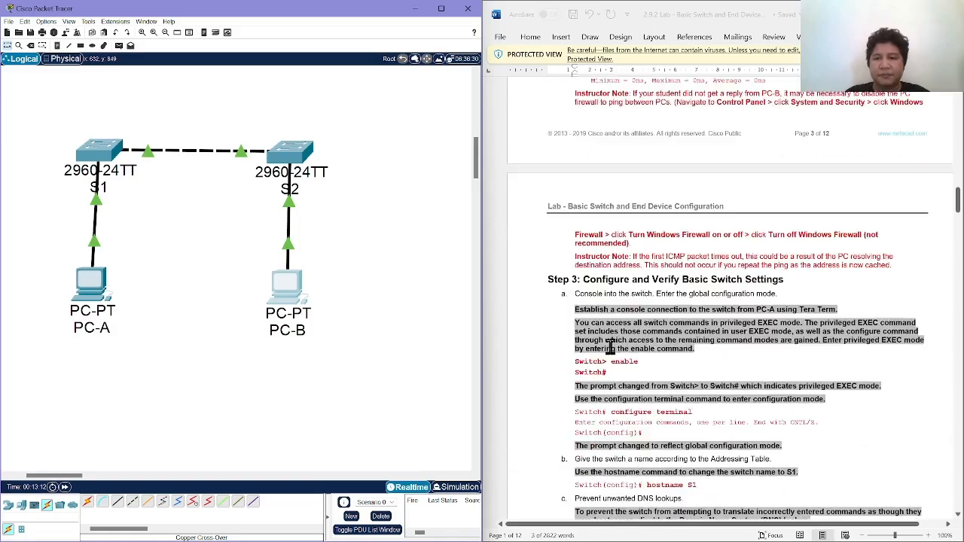
{"action": "scroll", "coordinate": [610, 346], "scroll_direction": "down", "scroll_amount": 3}
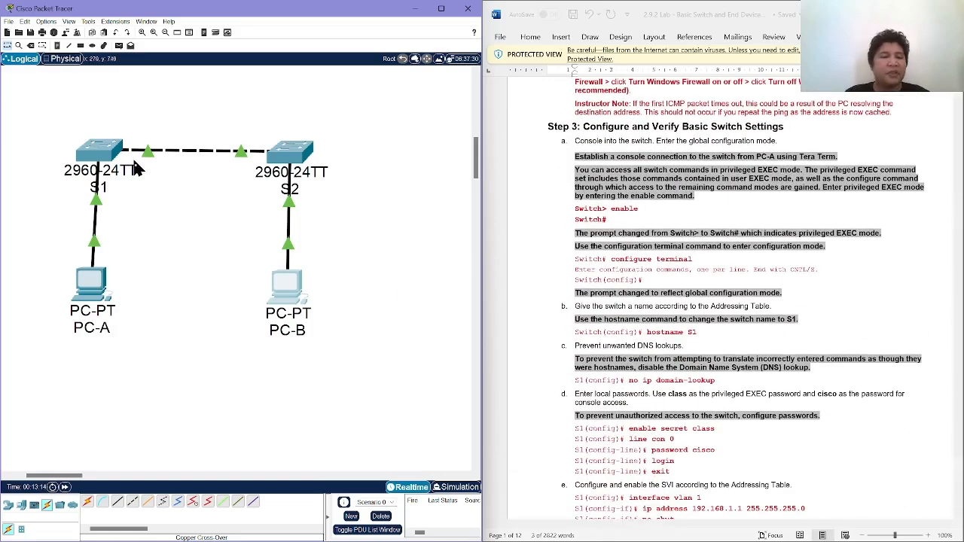
{"action": "left_click", "coordinate": [108, 155]}
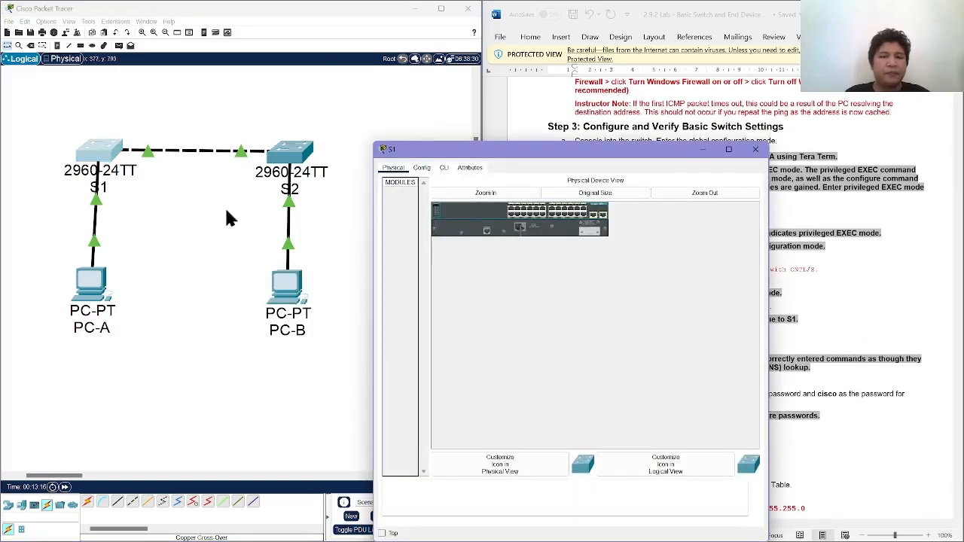
{"action": "left_click", "coordinate": [444, 169]}
{"action": "left_click_drag", "start_coordinate": [469, 154], "coordinate": [148, 59]}
{"action": "key", "text": "Return"}
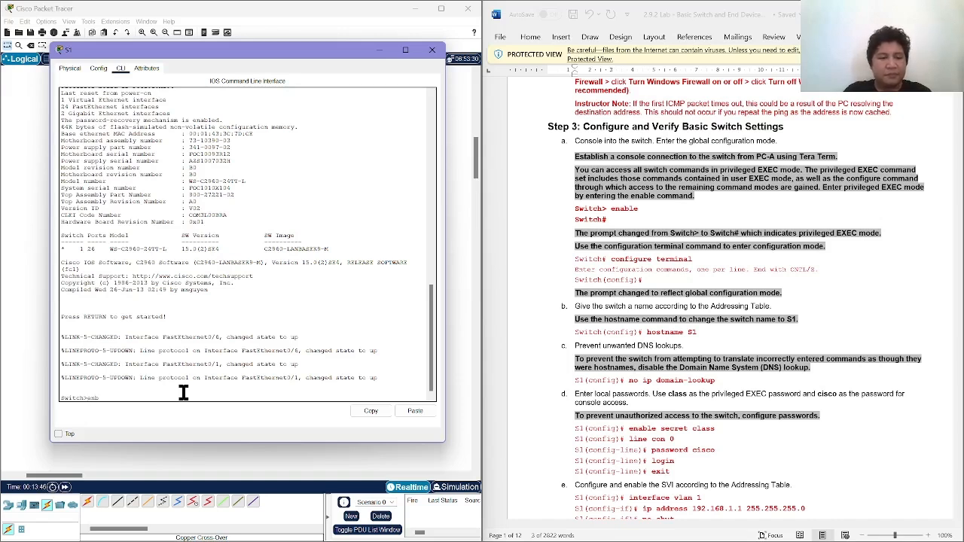
{"action": "type", "text": "ble"}
{"action": "key", "text": "Return"}
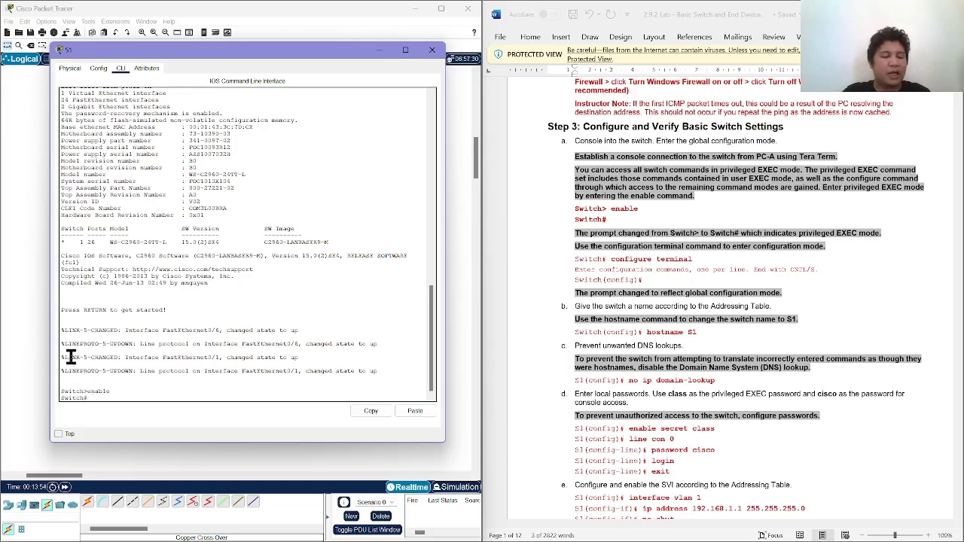
Enter global configuration mode on S1 with the conf t command.
{"action": "left_click_drag", "start_coordinate": [62, 342], "coordinate": [89, 397]}
{"action": "left_click", "coordinate": [95, 394]}
{"action": "type", "text": "co"}
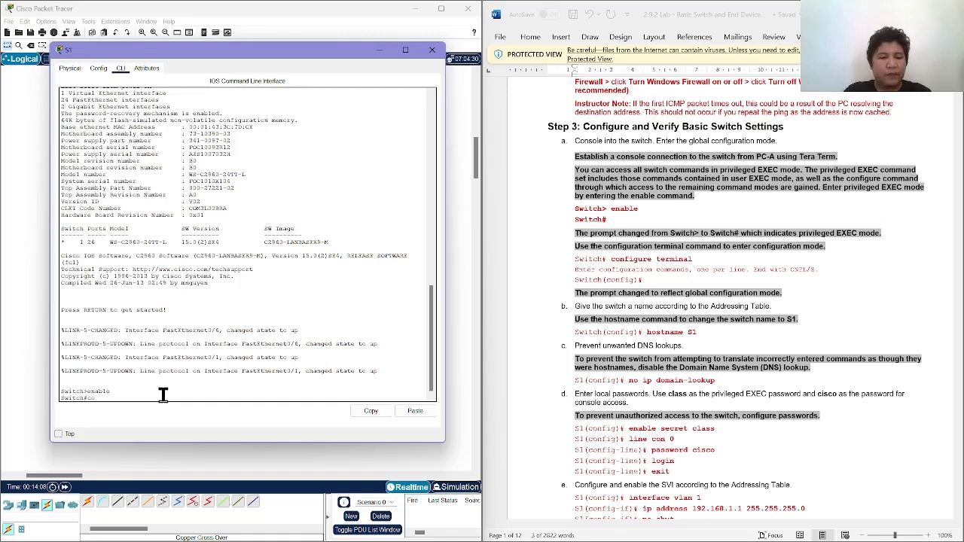
{"action": "type", "text": "nf"}
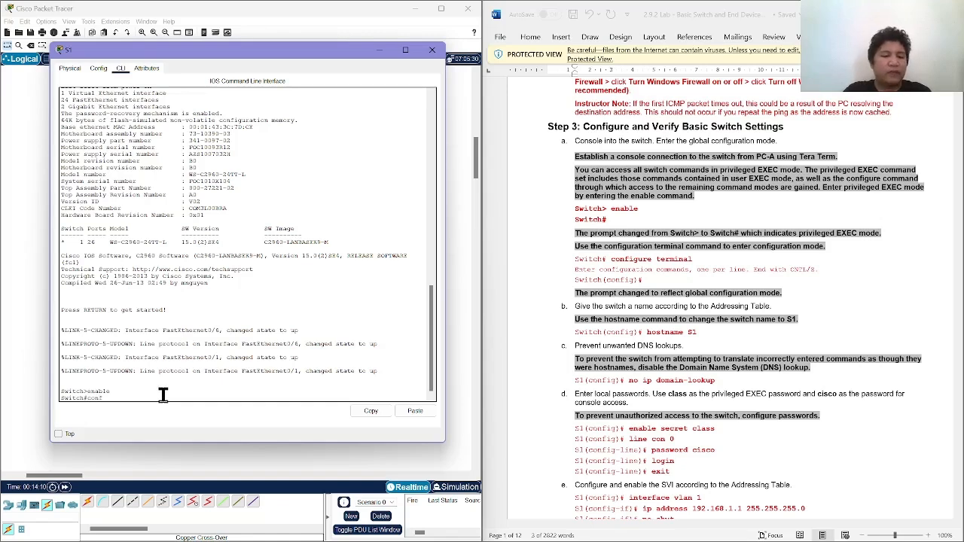
{"action": "type", "text": " t"}
{"action": "key", "text": "Return"}
{"action": "key", "text": "Return"}
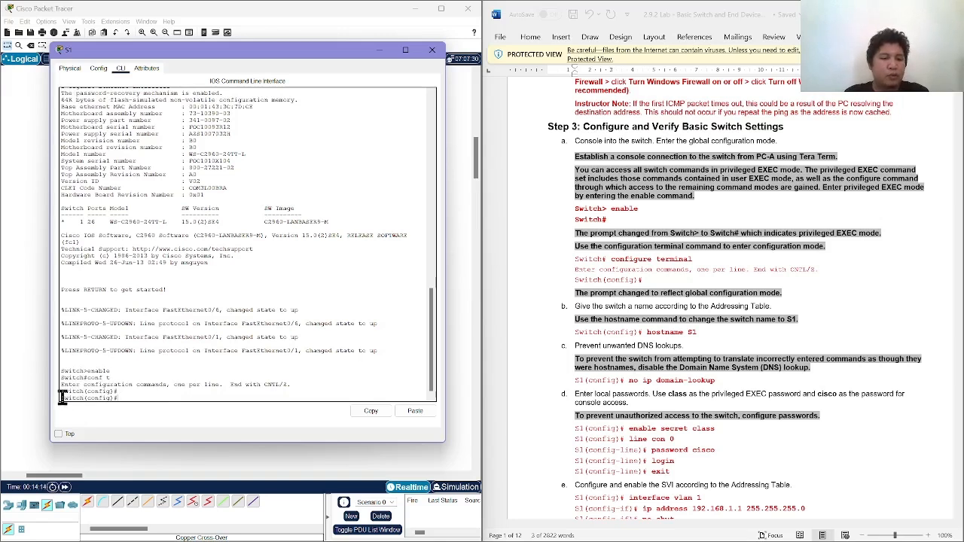
Set the switch's hostname to S1 with the hostname S1 command.
{"action": "left_click_drag", "start_coordinate": [62, 398], "coordinate": [120, 398]}
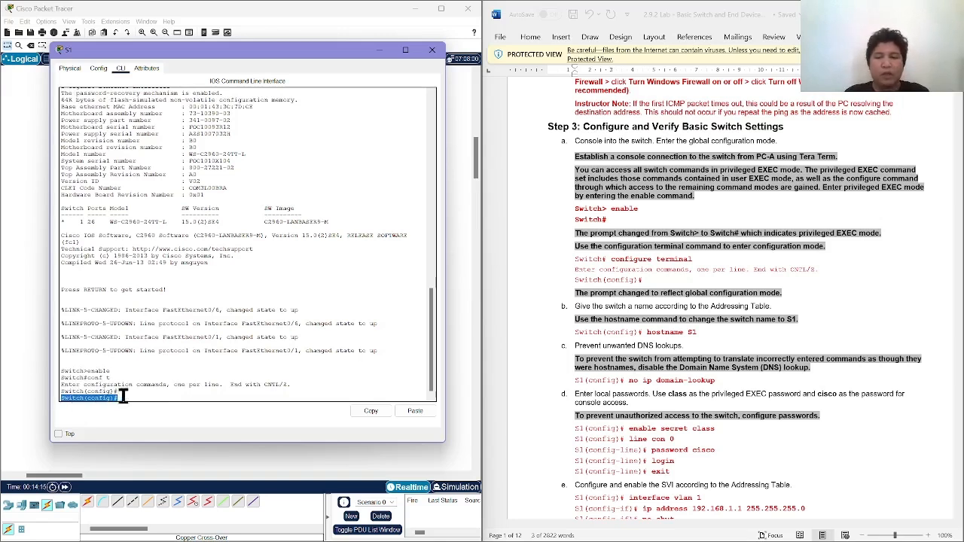
{"action": "left_click", "coordinate": [194, 384]}
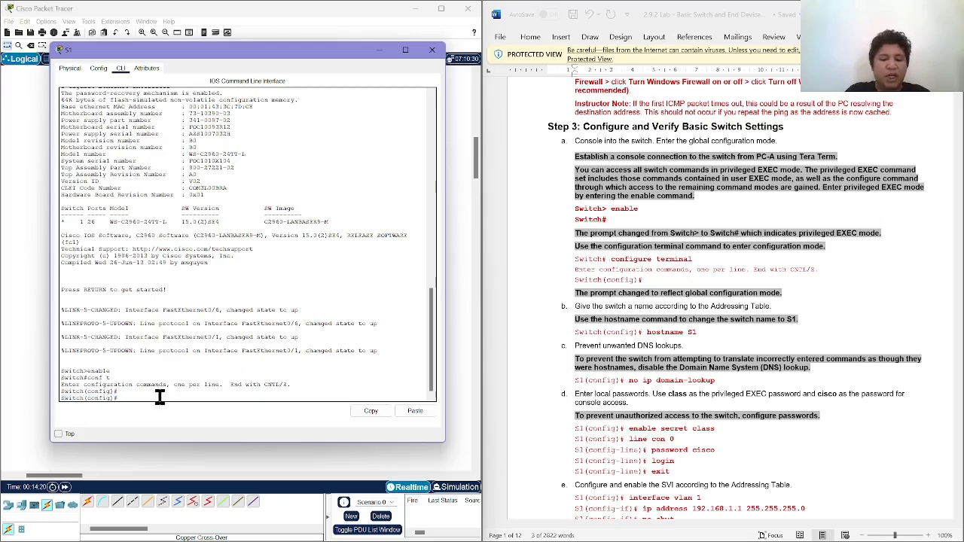
{"action": "type", "text": "hos"}
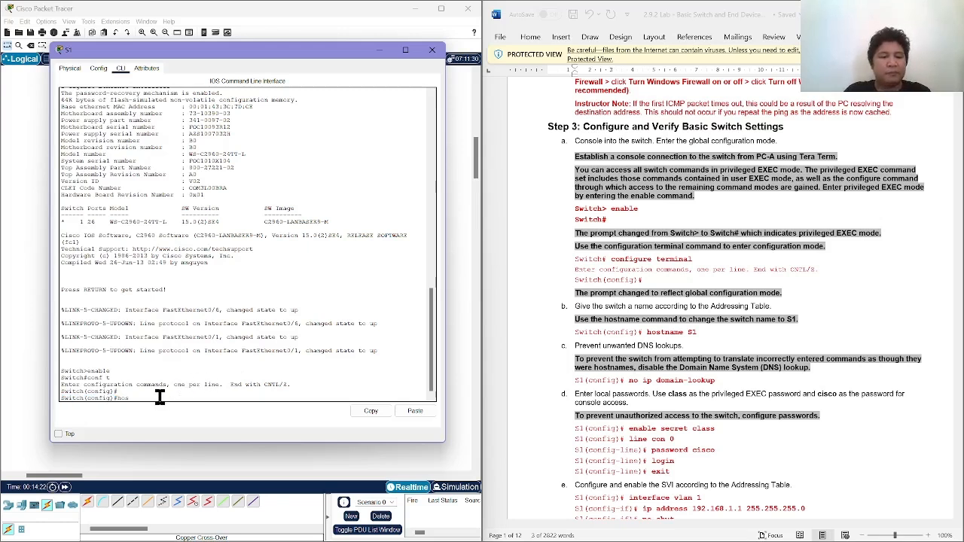
{"action": "type", "text": "tname"}
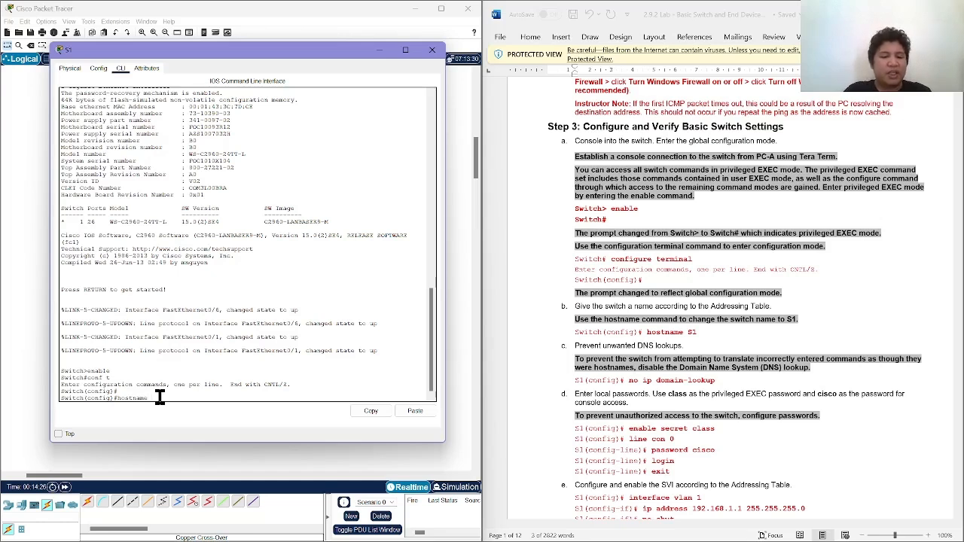
{"action": "type", "text": " S1"}
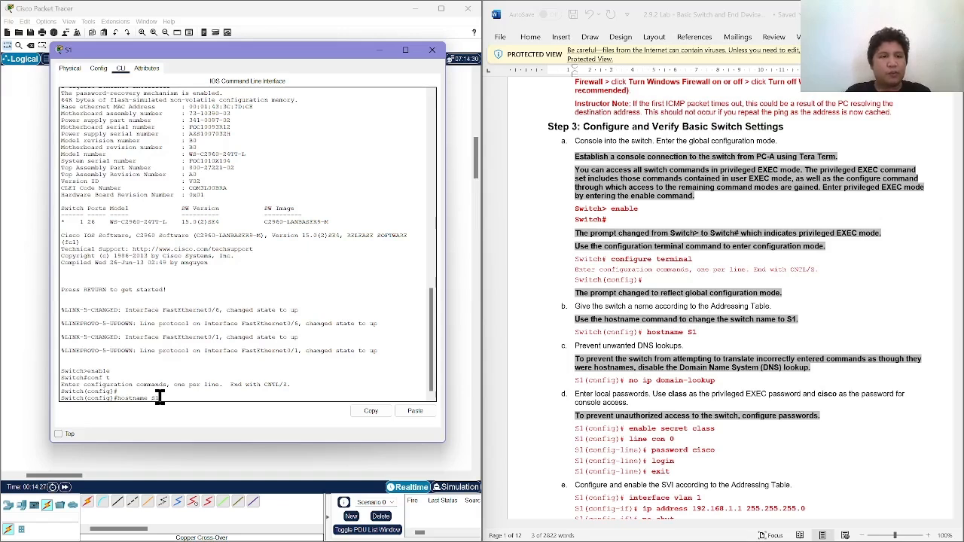
{"action": "key", "text": "Return"}
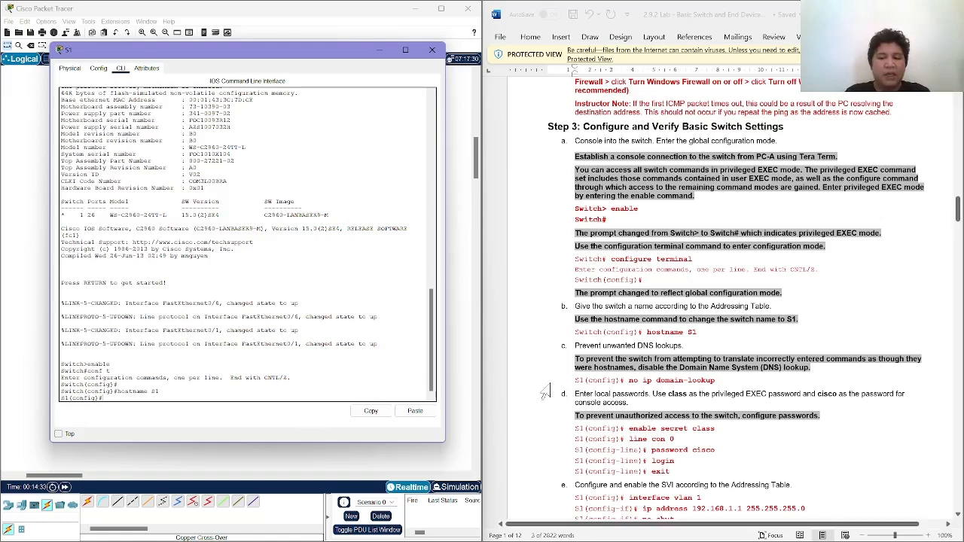
Read the lab's instruction on unwanted DNS lookups, and try to disable them on S1 with no ip domain-lookup.
{"action": "scroll", "coordinate": [544, 392], "scroll_direction": "down", "scroll_amount": 3}
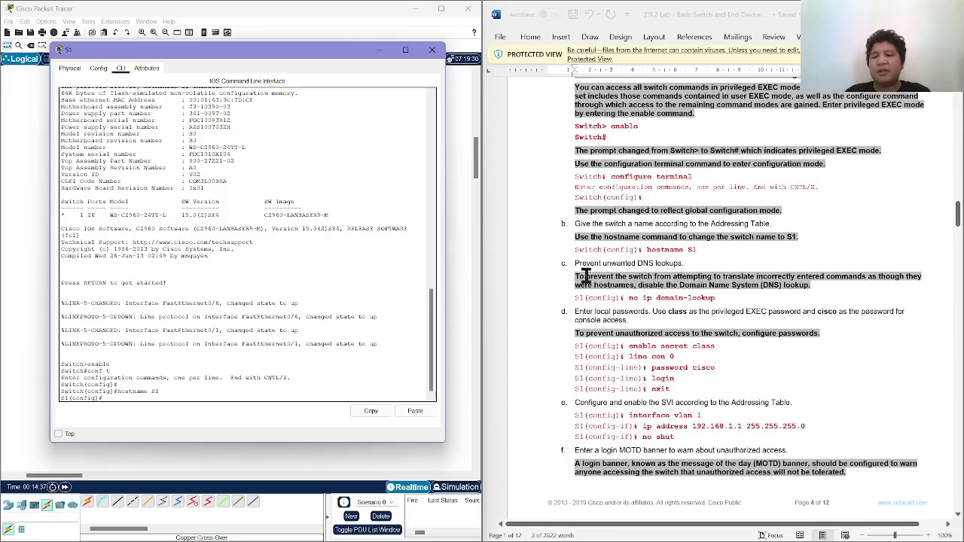
{"action": "left_click", "coordinate": [638, 279]}
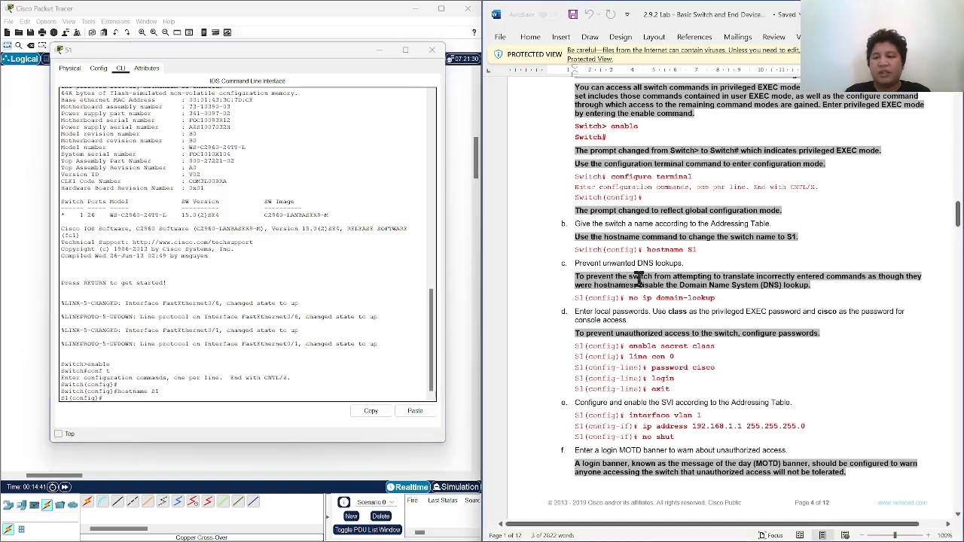
{"action": "left_click_drag", "start_coordinate": [638, 279], "coordinate": [727, 291]}
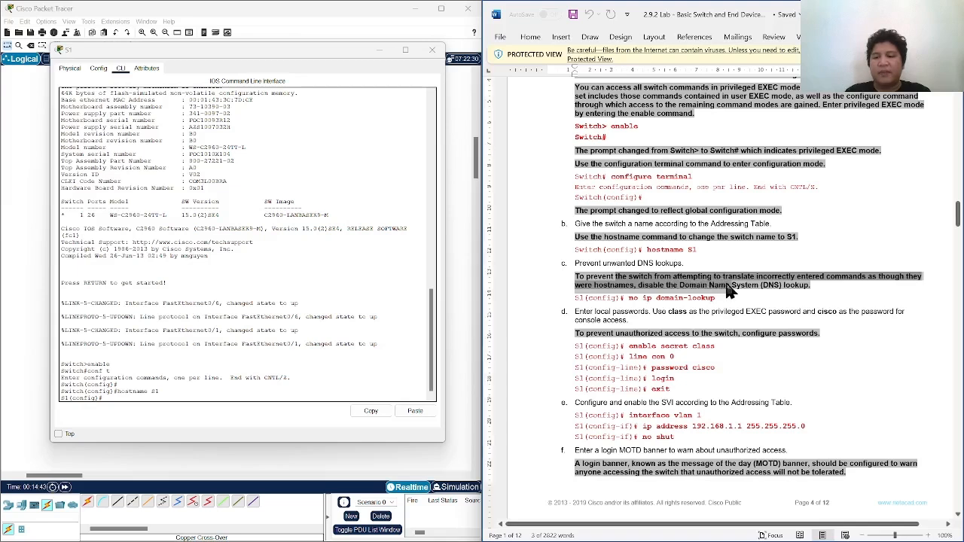
{"action": "left_click", "coordinate": [728, 290]}
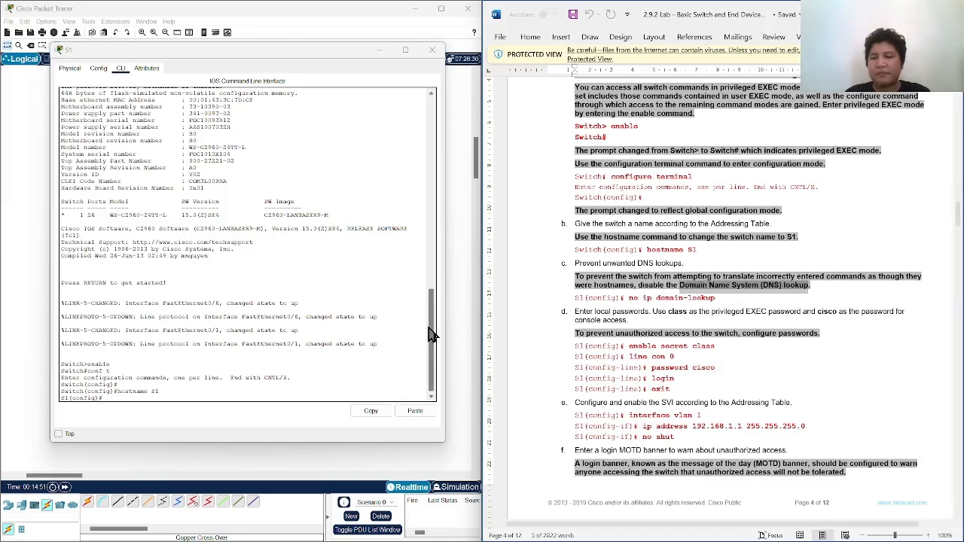
{"action": "left_click", "coordinate": [197, 386]}
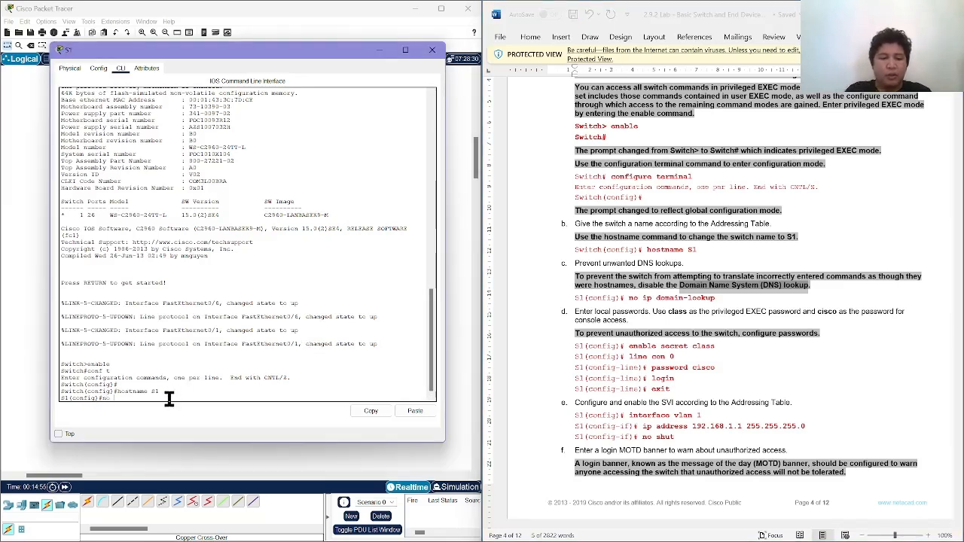
{"action": "type", "text": "no ip domain"}
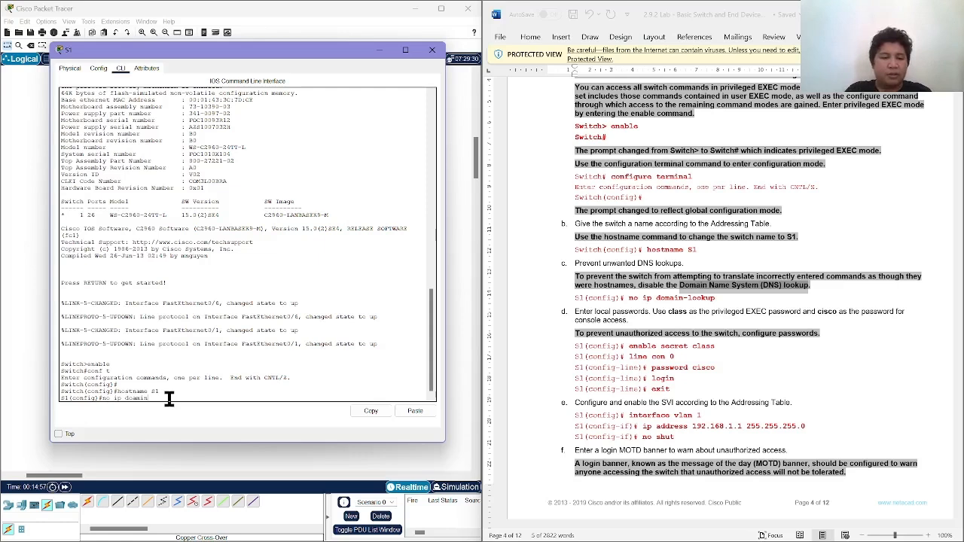
{"action": "type", "text": "-lookup"}
{"action": "key", "text": "Return"}
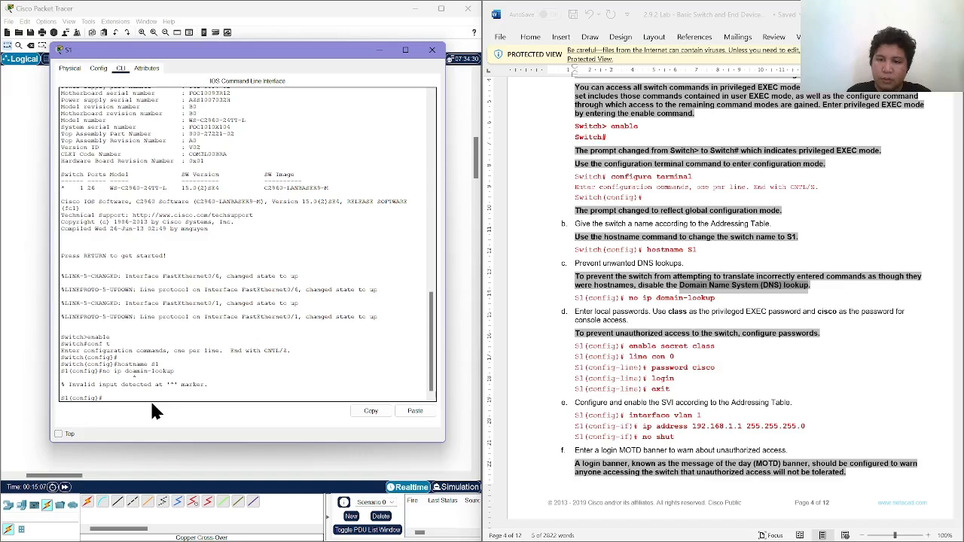
Correct the misspelled command and disable DNS lookups on S1 with no ip domain-lookup.
{"action": "key", "text": "Up"}
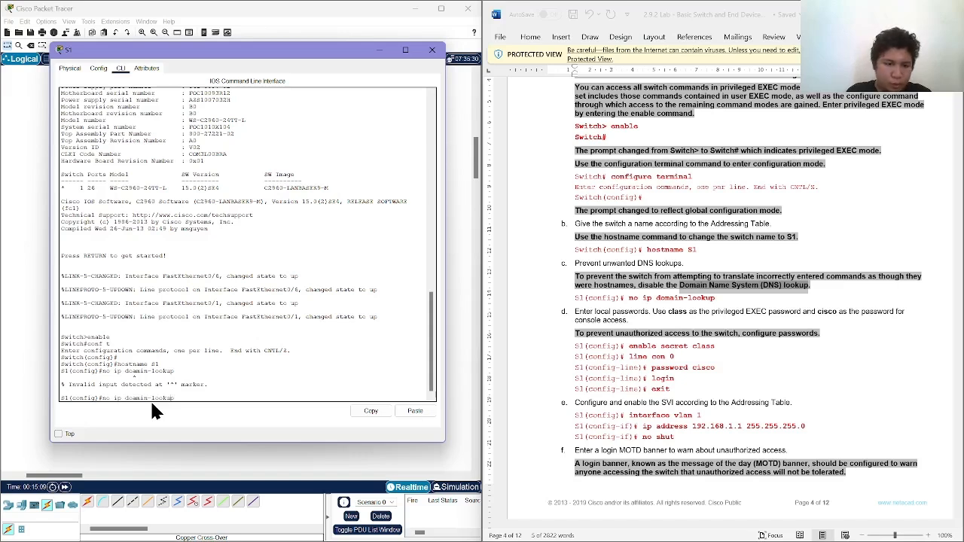
{"action": "key", "text": "BackSpace"}
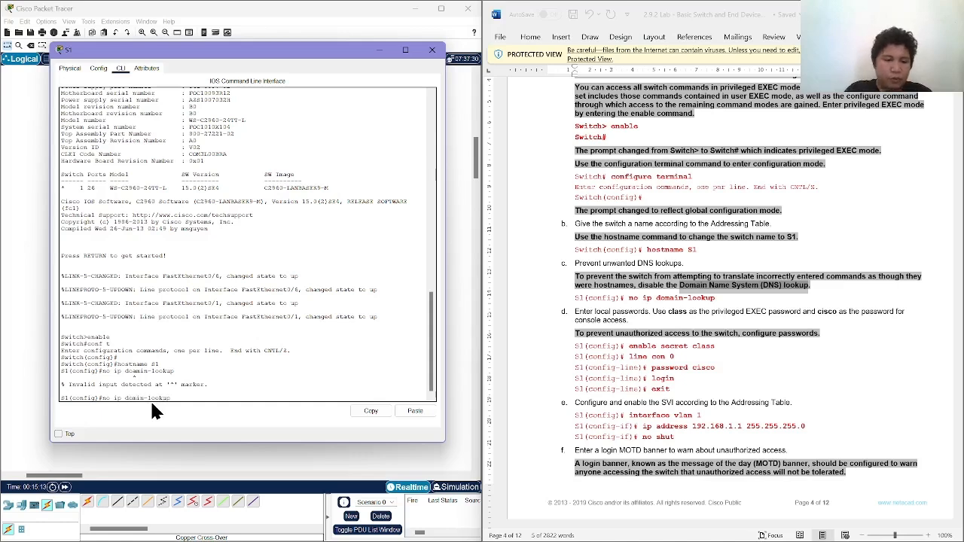
{"action": "key", "text": "Return"}
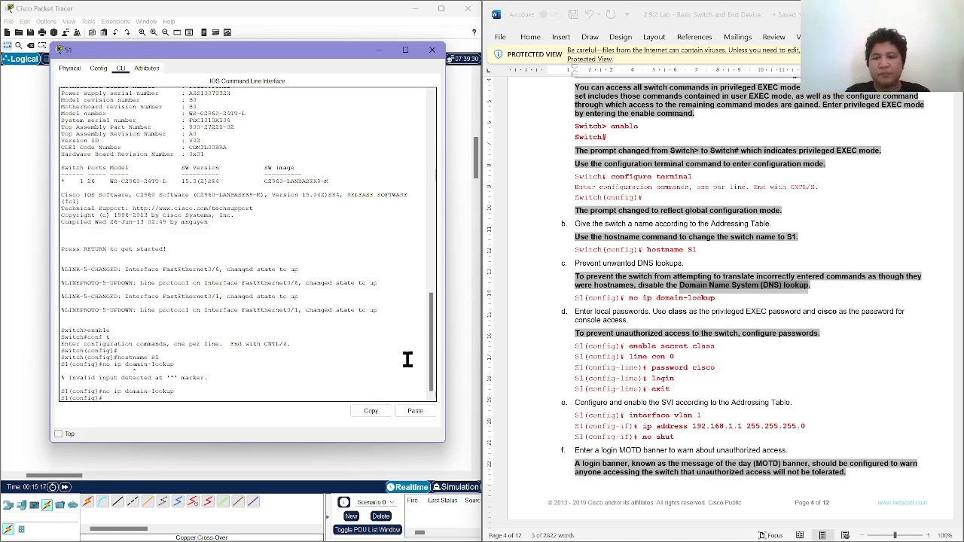
Set S1's privileged EXEC password from the lab instructions with the enable secret command.
{"action": "scroll", "coordinate": [576, 356], "scroll_direction": "down", "scroll_amount": 2}
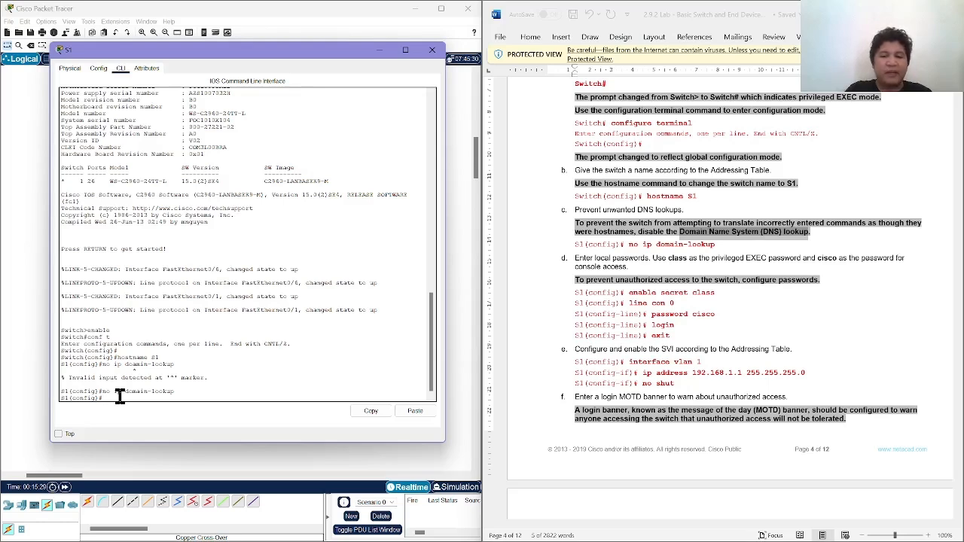
{"action": "type", "text": "able se"}
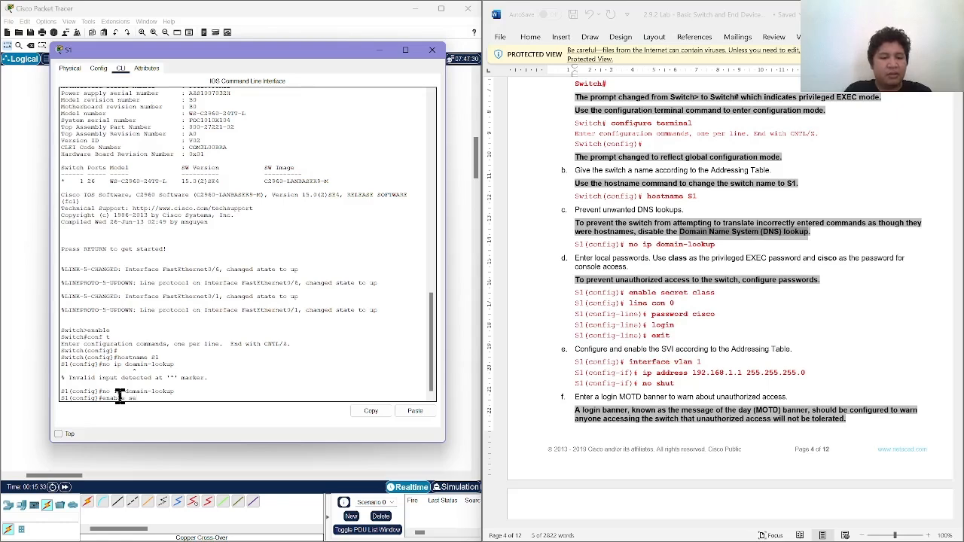
{"action": "type", "text": "cre"}
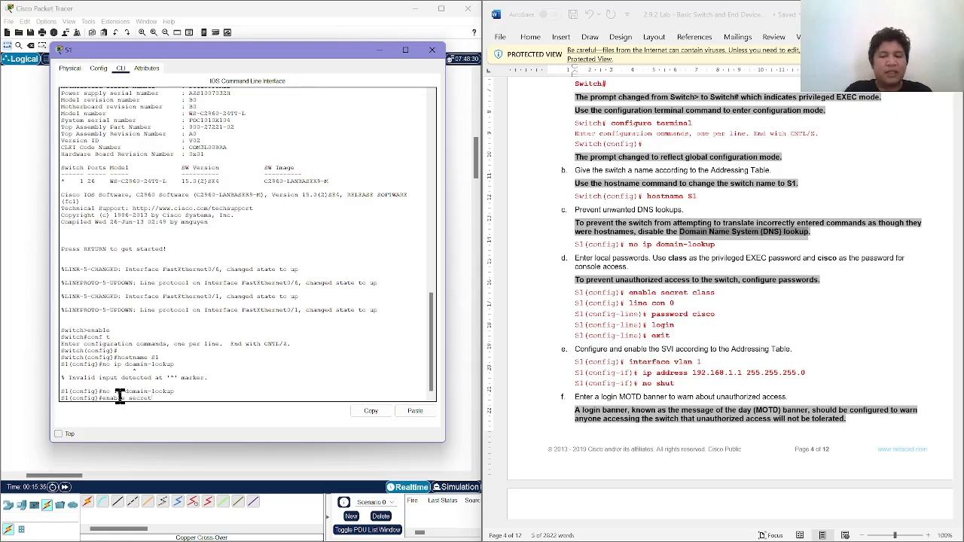
{"action": "type", "text": "t cl"}
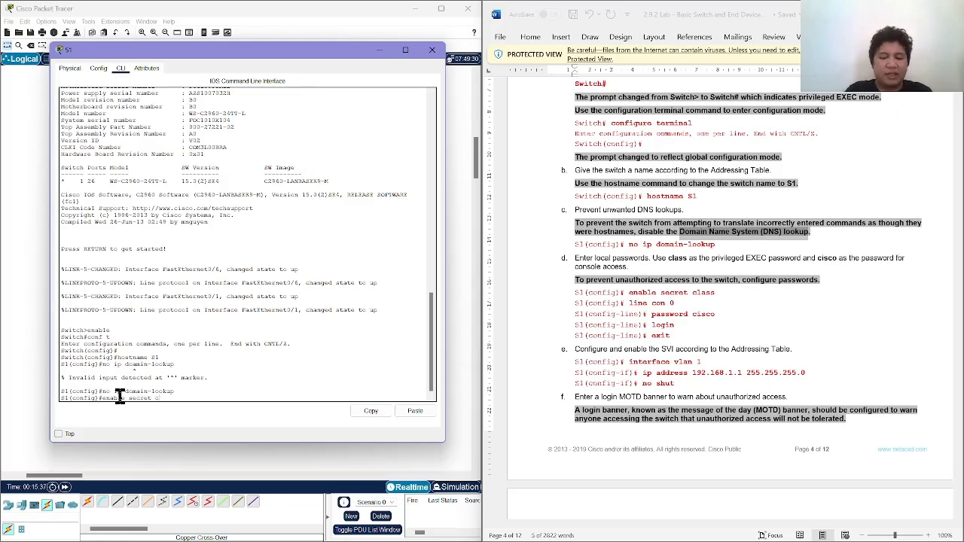
{"action": "type", "text": "ass"}
{"action": "key", "text": "Return"}
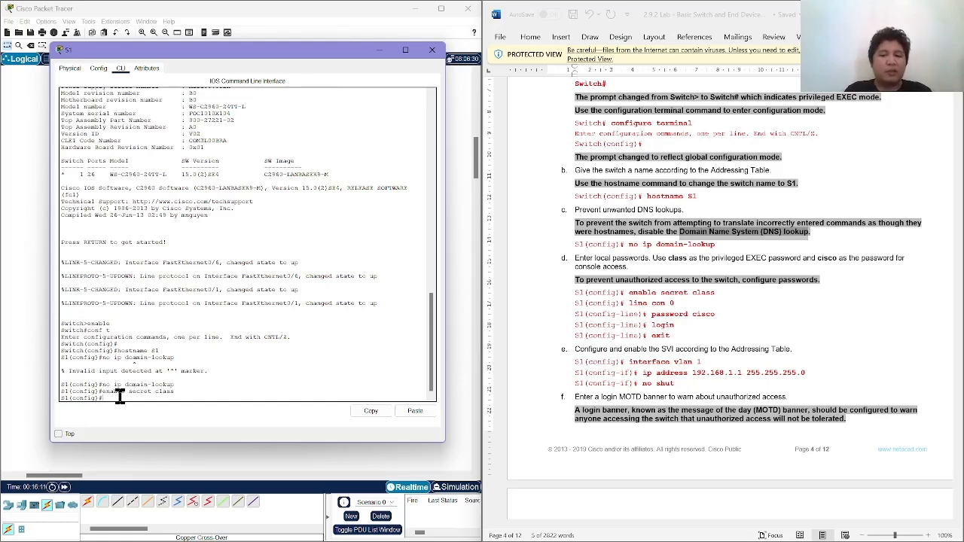
Enter console line configuration with line con 0 and set the console access password given in the lab.
{"action": "type", "text": "li"}
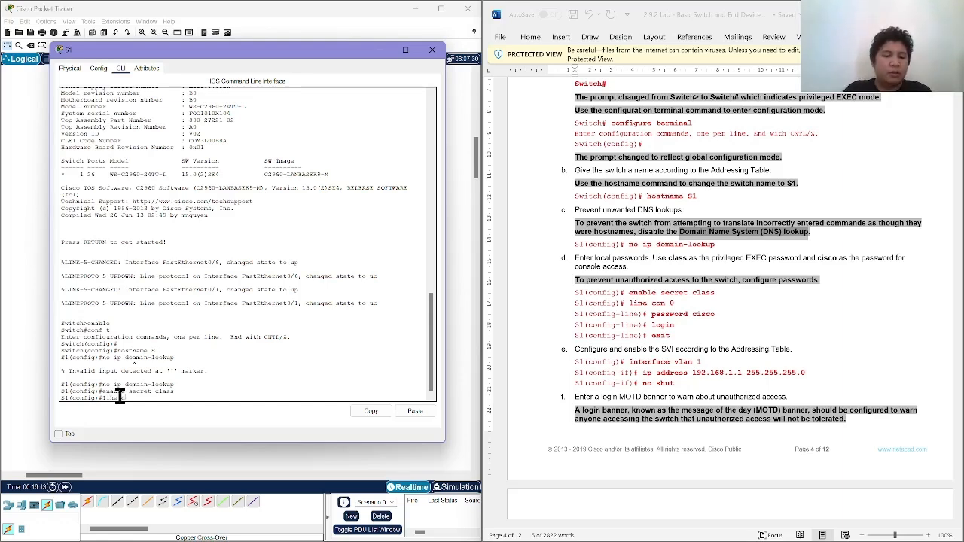
{"action": "type", "text": "ne con 0"}
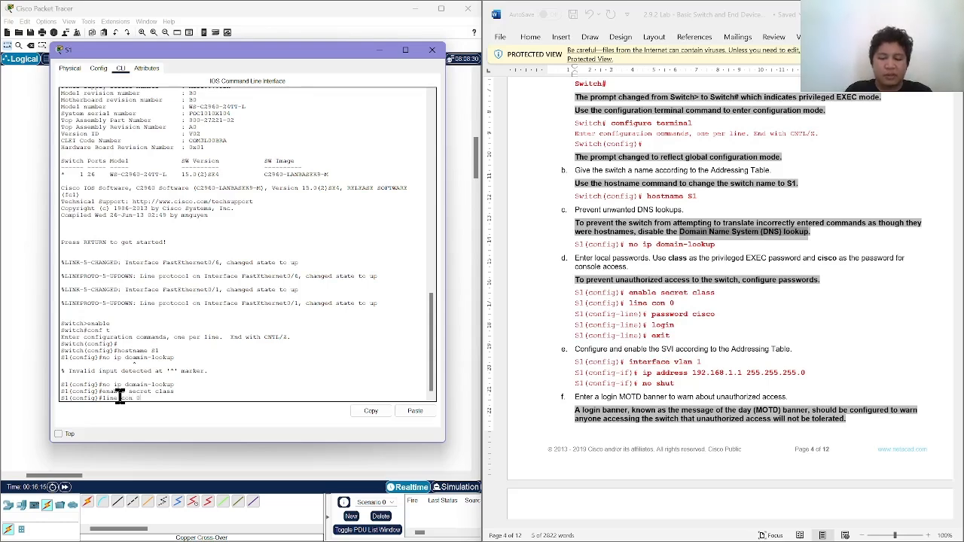
{"action": "key", "text": "Return"}
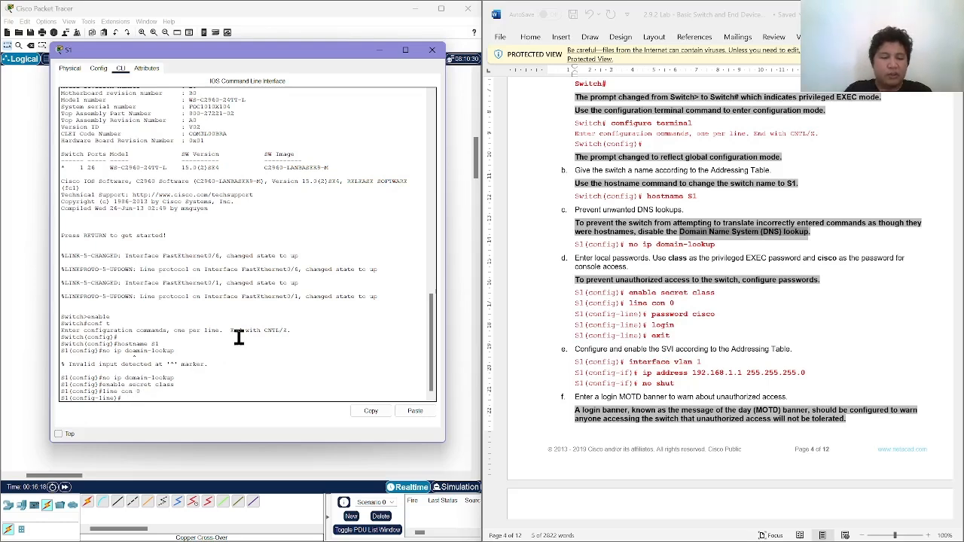
{"action": "type", "text": "password c"}
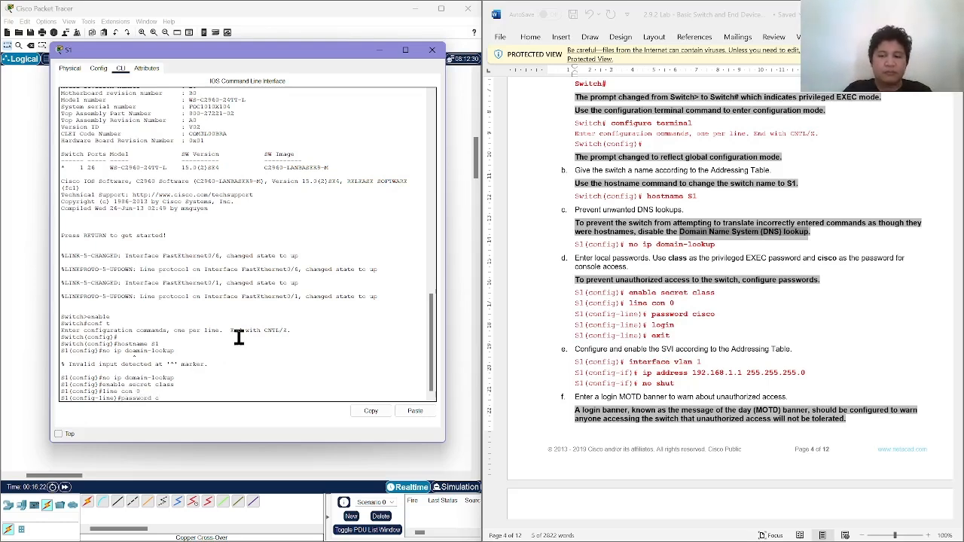
{"action": "type", "text": "isco"}
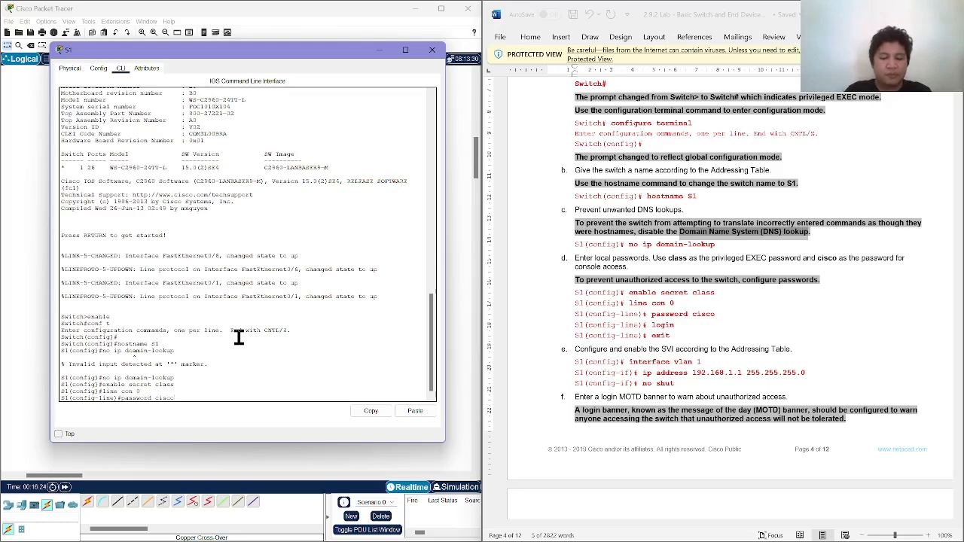
{"action": "key", "text": "Return"}
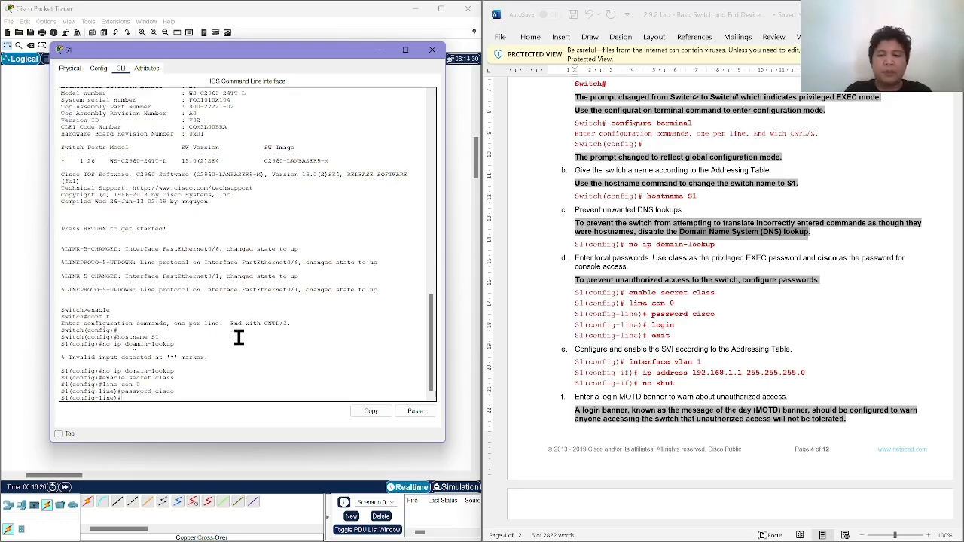
Require the password on the console line with the login command, and return to global configuration mode with exit.
{"action": "type", "text": "l"}
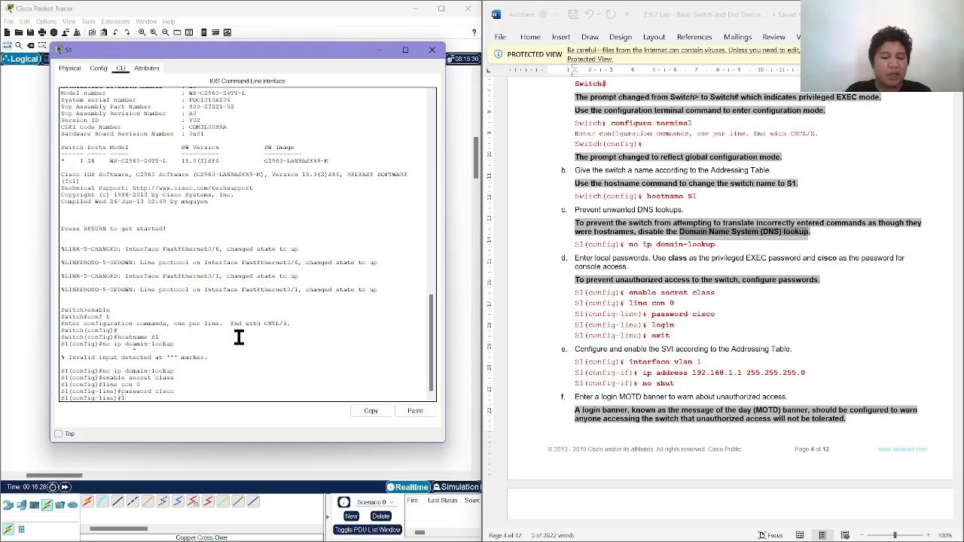
{"action": "type", "text": "ogin"}
{"action": "key", "text": "Return"}
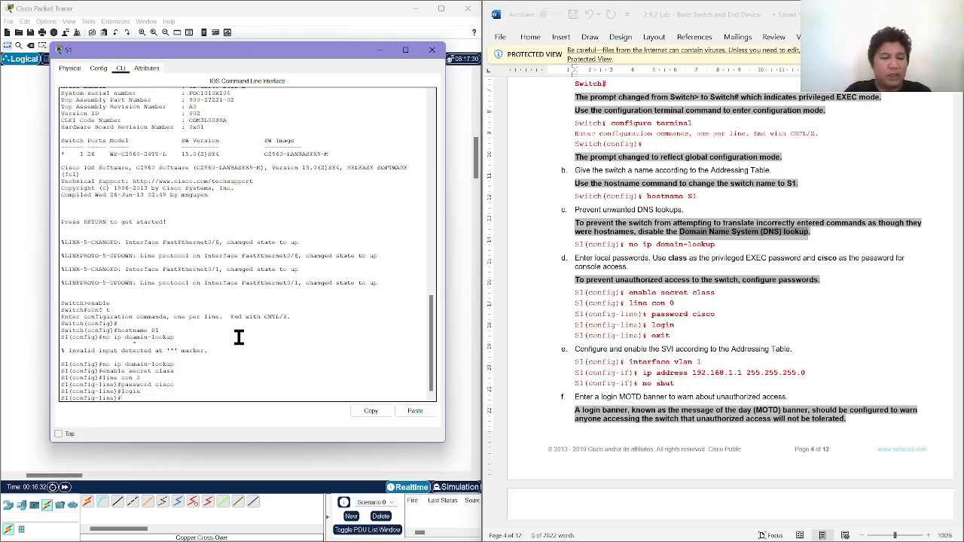
{"action": "type", "text": "exit"}
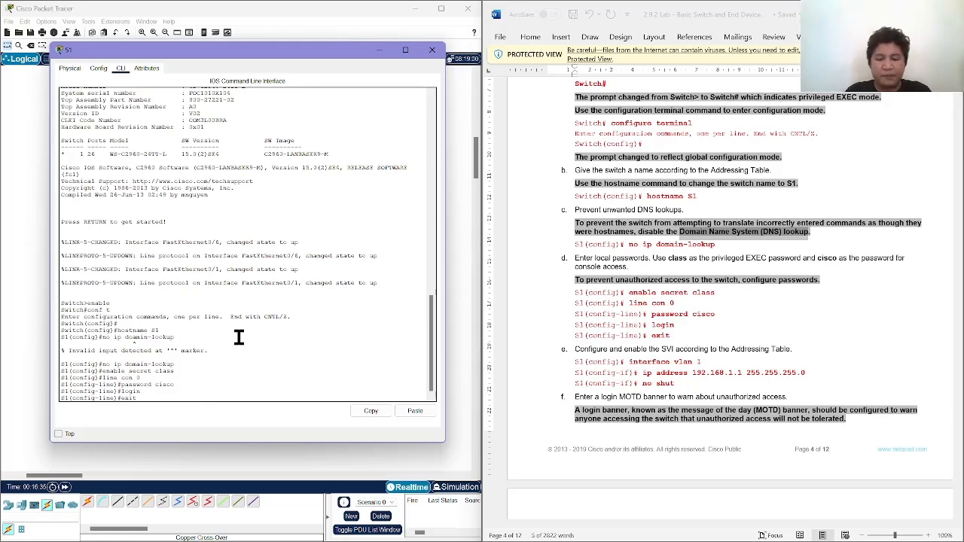
{"action": "key", "text": "Return"}
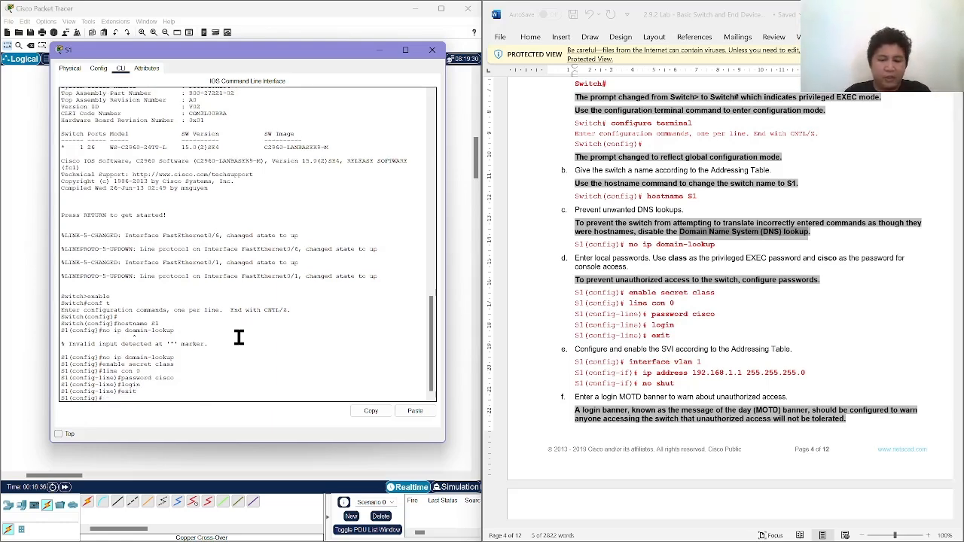
Leave configuration mode and end S1's console session to bring up the user access verification.
{"action": "type", "text": "exit"}
{"action": "key", "text": "Return"}
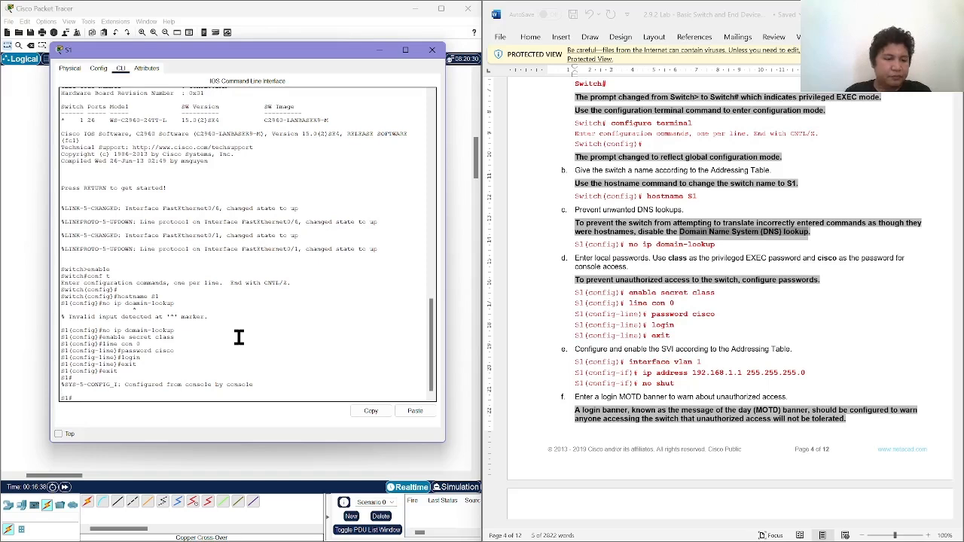
{"action": "type", "text": "conf t"}
{"action": "key", "text": "Return"}
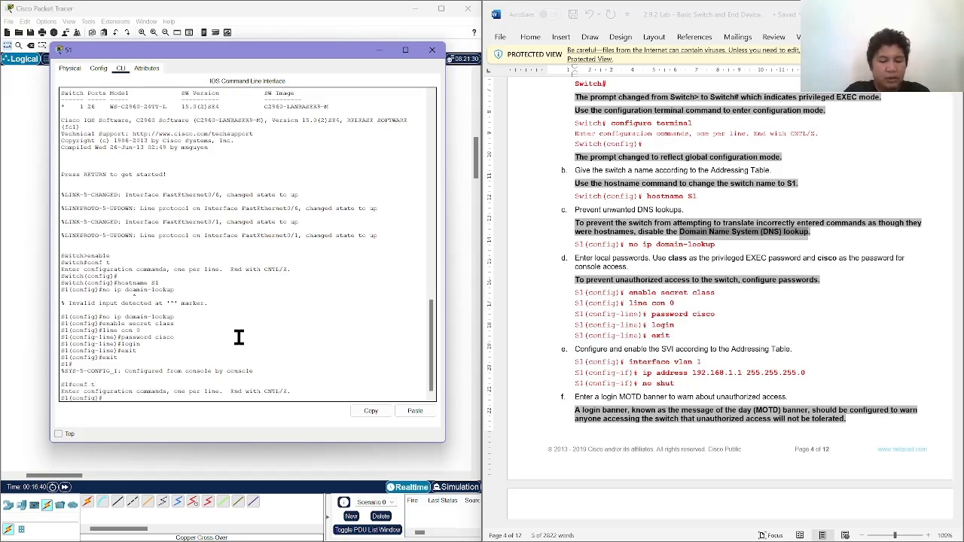
{"action": "type", "text": "exit"}
{"action": "key", "text": "Return"}
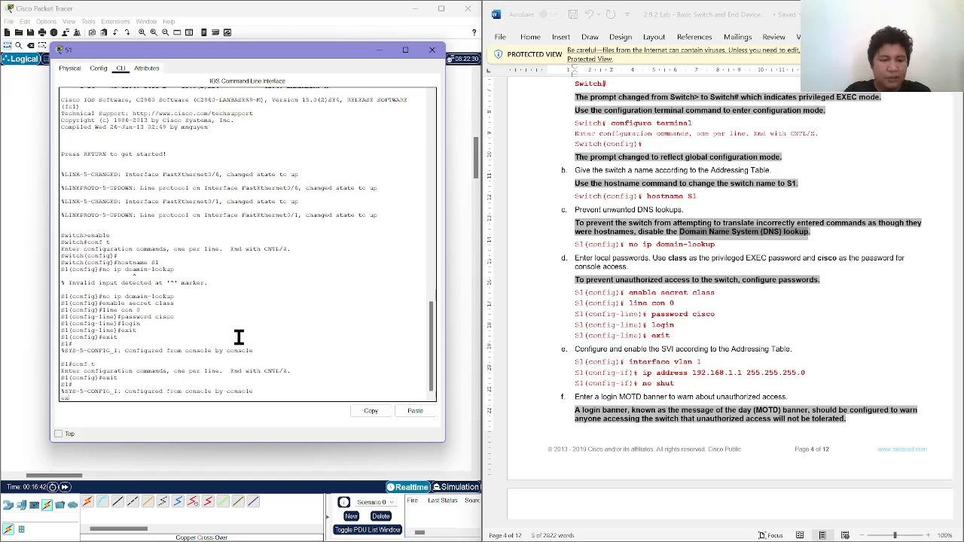
{"action": "type", "text": "ex"}
{"action": "key", "text": "Return"}
{"action": "key", "text": "Return"}
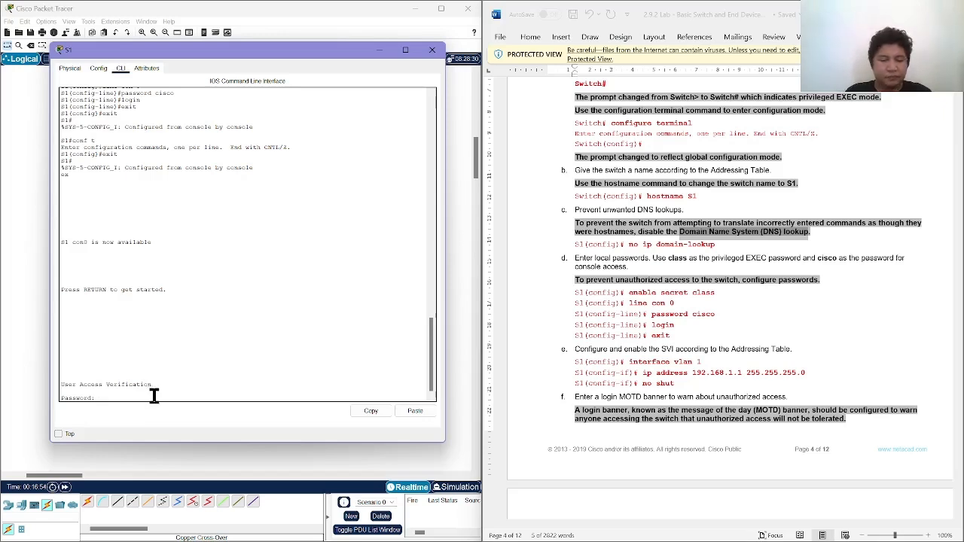
Log in to S1 with the console password, and enter privileged EXEC mode with enable and the privileged EXEC password.
{"action": "key", "text": "Return"}
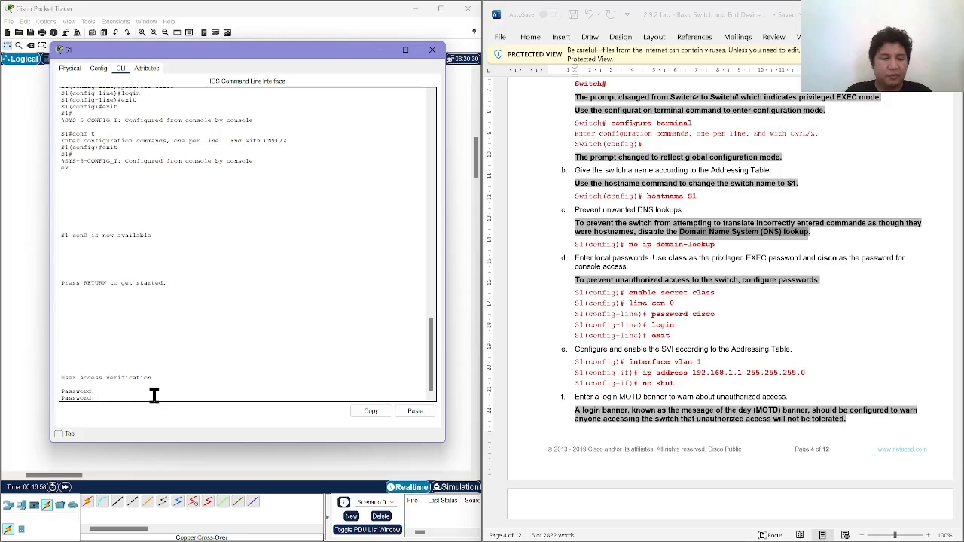
{"action": "key", "text": "Return"}
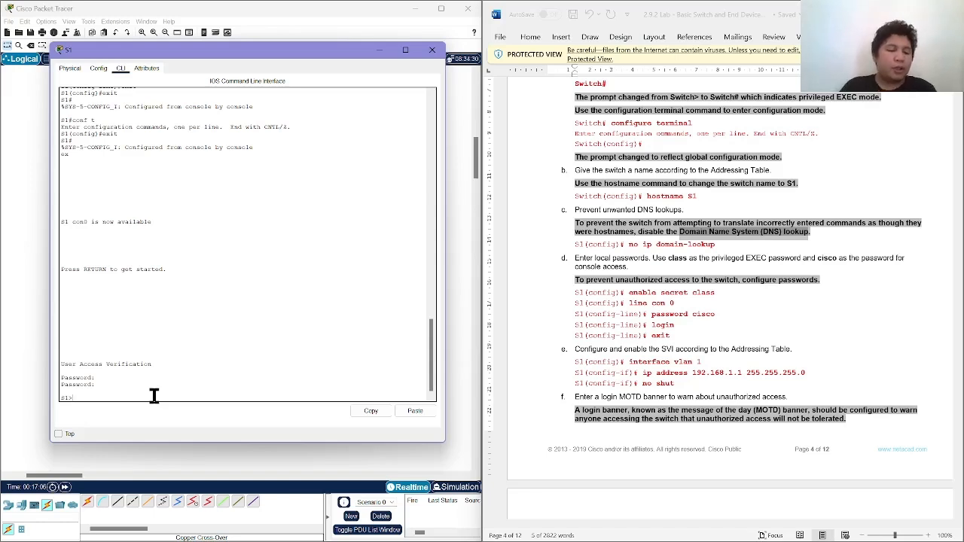
{"action": "type", "text": "enable"}
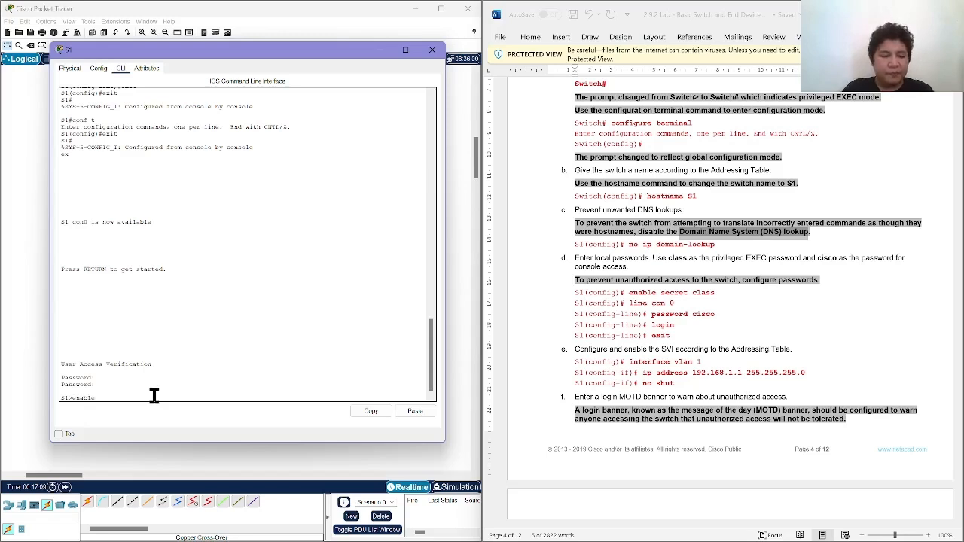
{"action": "key", "text": "Return"}
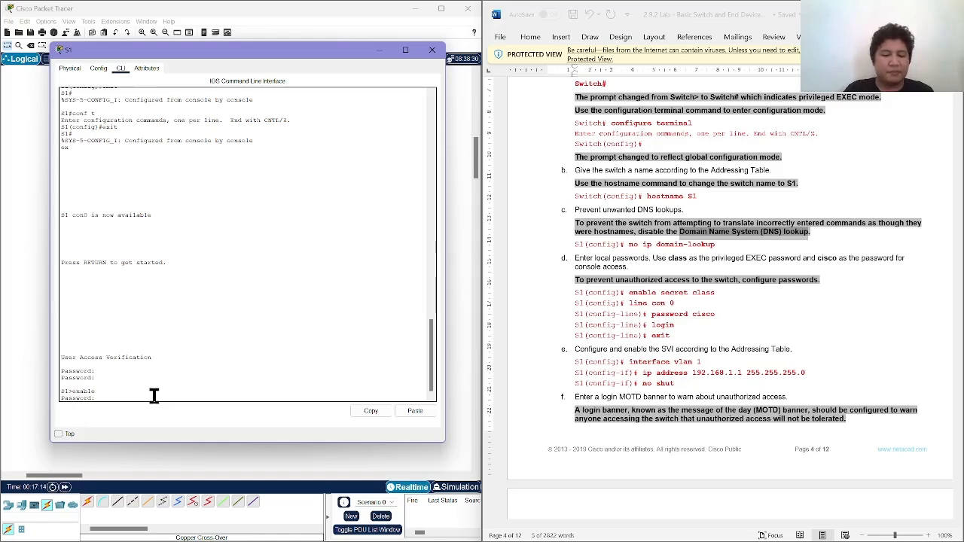
{"action": "key", "text": "Return"}
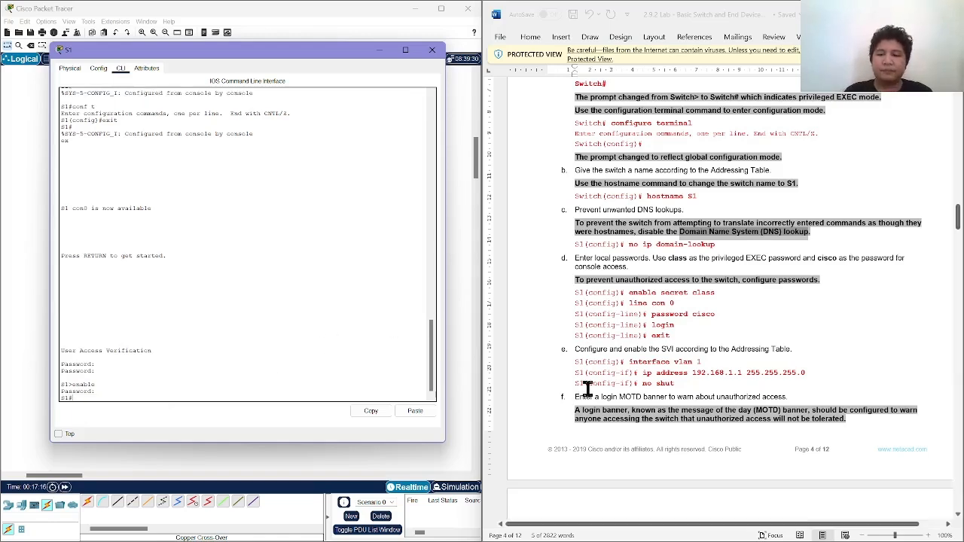
Read the lab's step e on configuring the SVI, and enter global configuration mode on S1 with conf t.
{"action": "scroll", "coordinate": [586, 388], "scroll_direction": "down", "scroll_amount": 1}
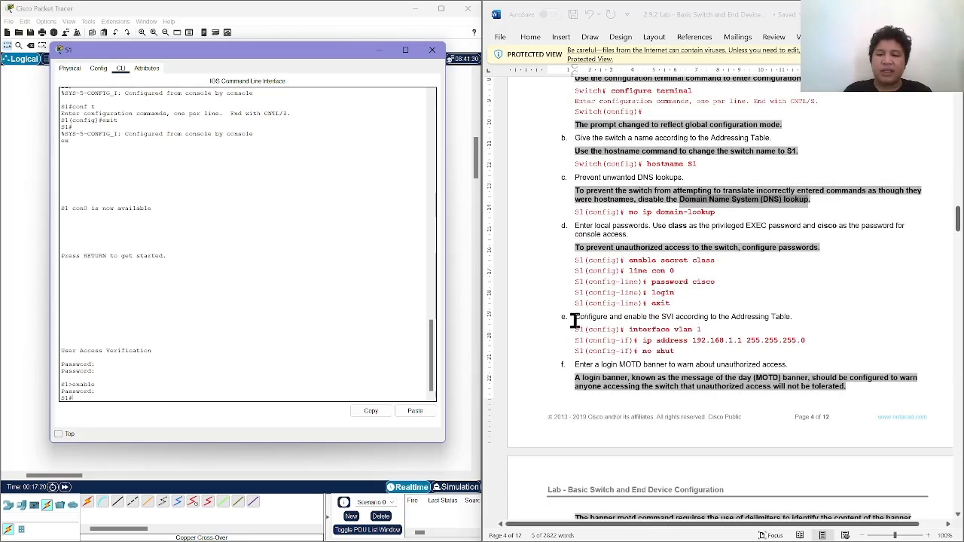
{"action": "left_click_drag", "start_coordinate": [574, 317], "coordinate": [672, 352]}
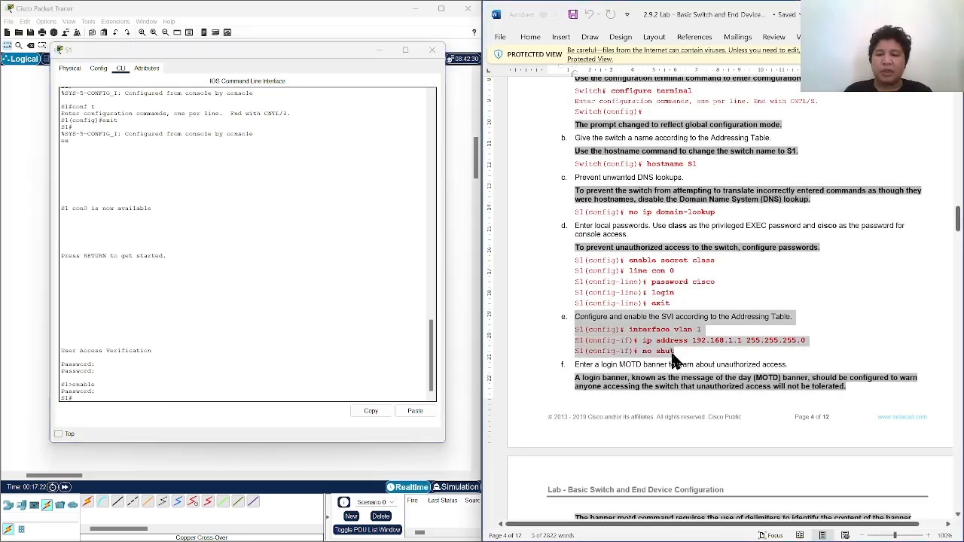
{"action": "left_click", "coordinate": [672, 352]}
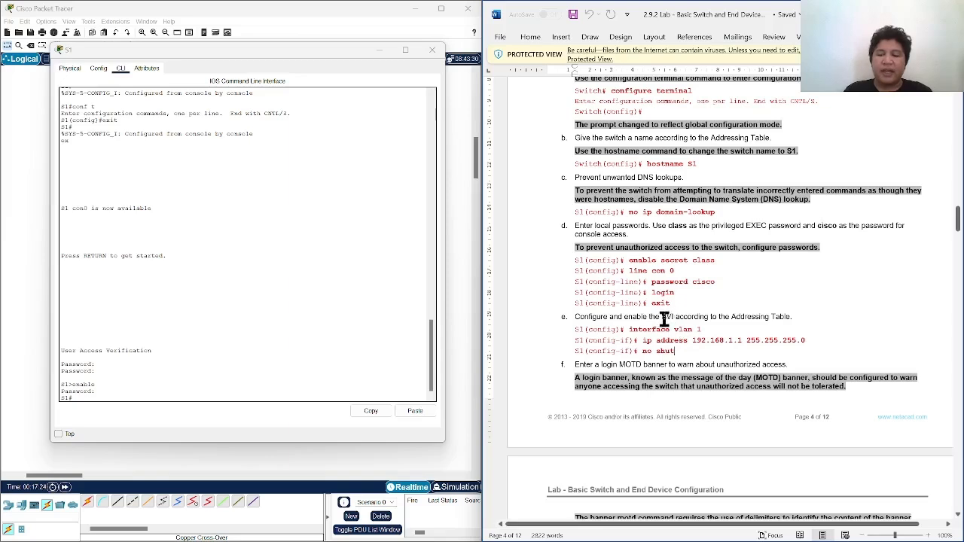
{"action": "scroll", "coordinate": [662, 322], "scroll_direction": "up", "scroll_amount": 1}
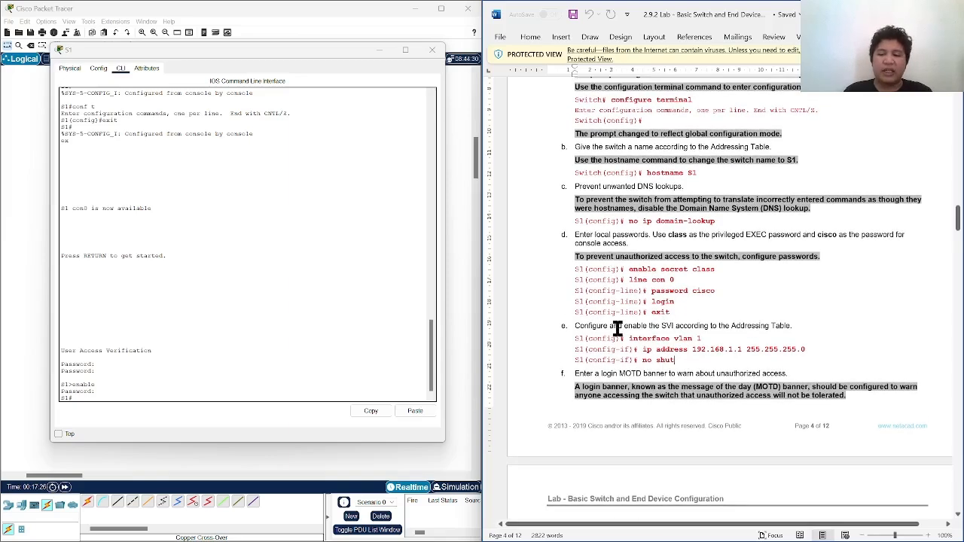
{"action": "scroll", "coordinate": [632, 316], "scroll_direction": "down", "scroll_amount": 1}
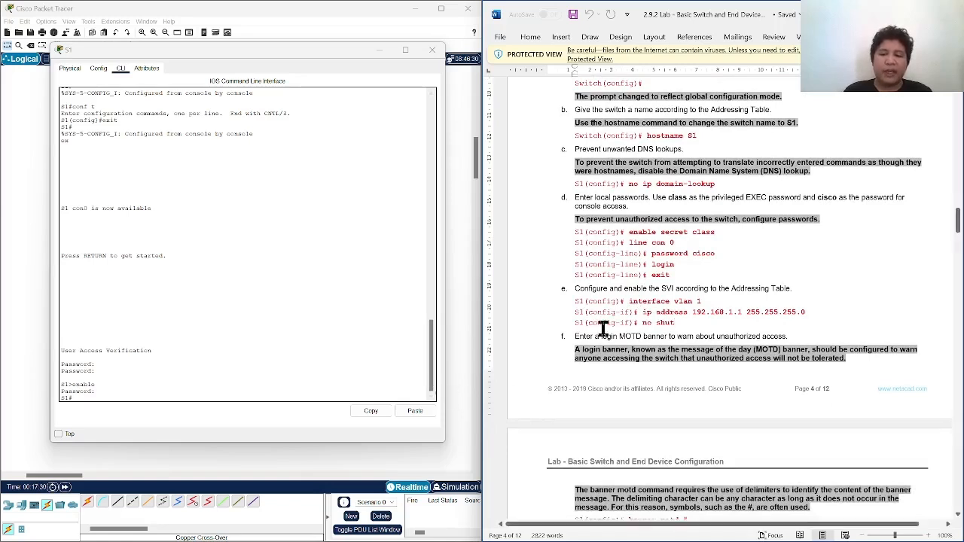
{"action": "left_click", "coordinate": [296, 397]}
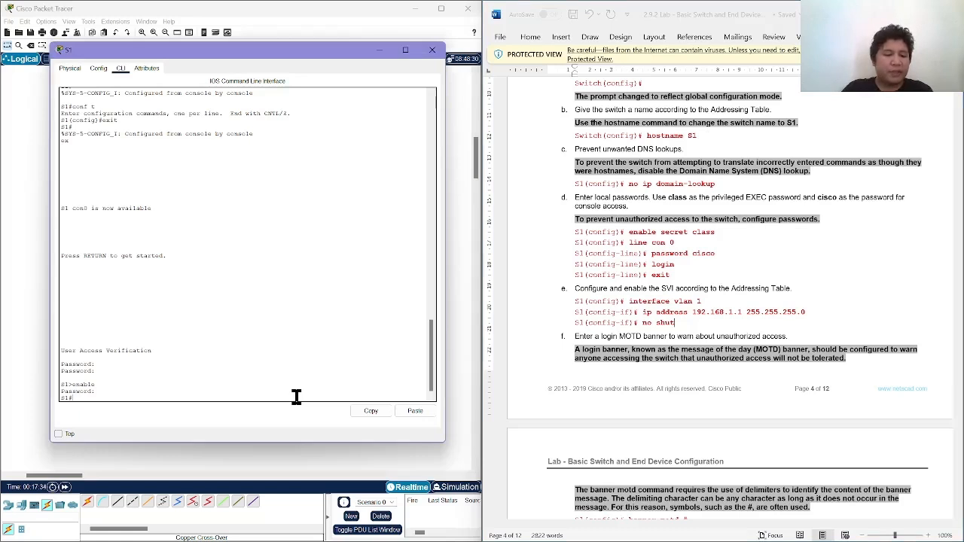
{"action": "type", "text": "in"}
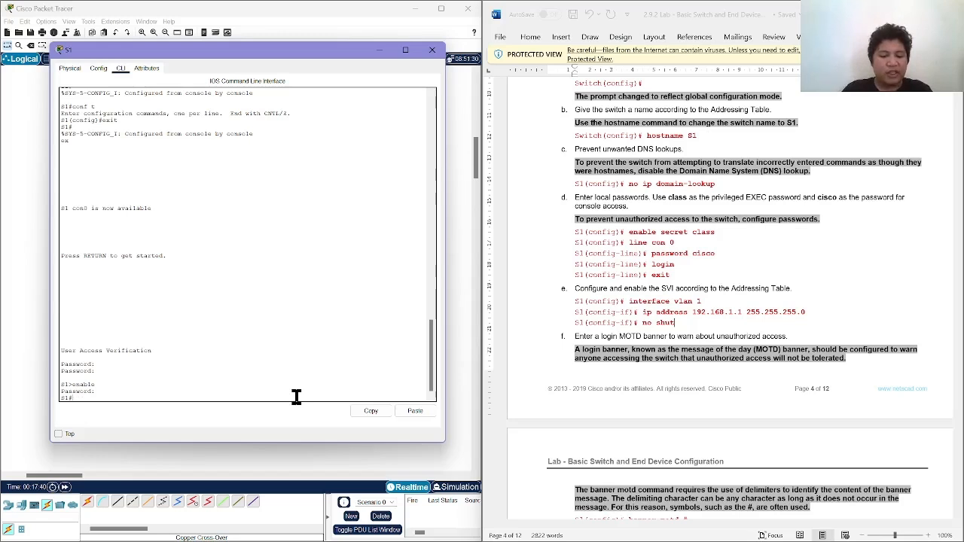
{"action": "key", "text": "Return"}
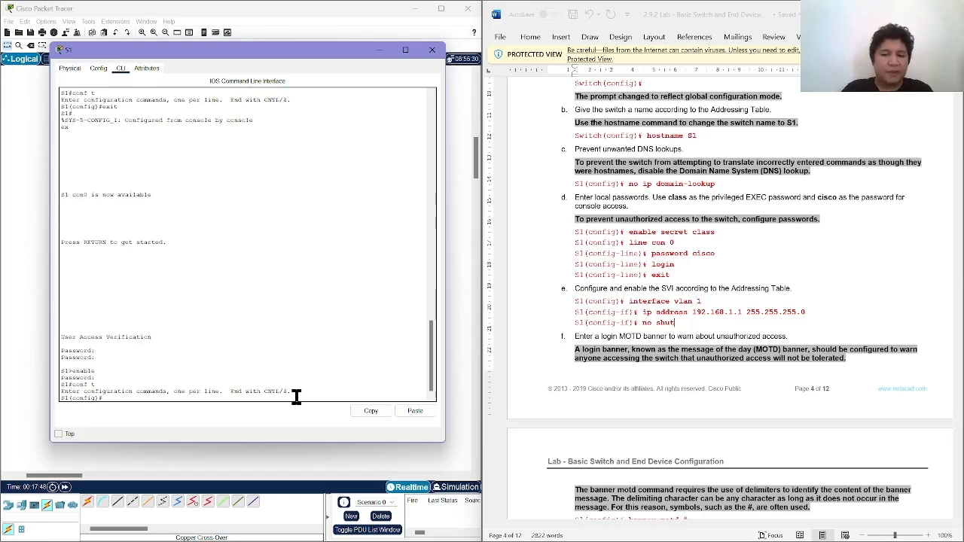
Enter interface configuration mode for S1's management interface with interface vlan 1.
{"action": "type", "text": "in"}
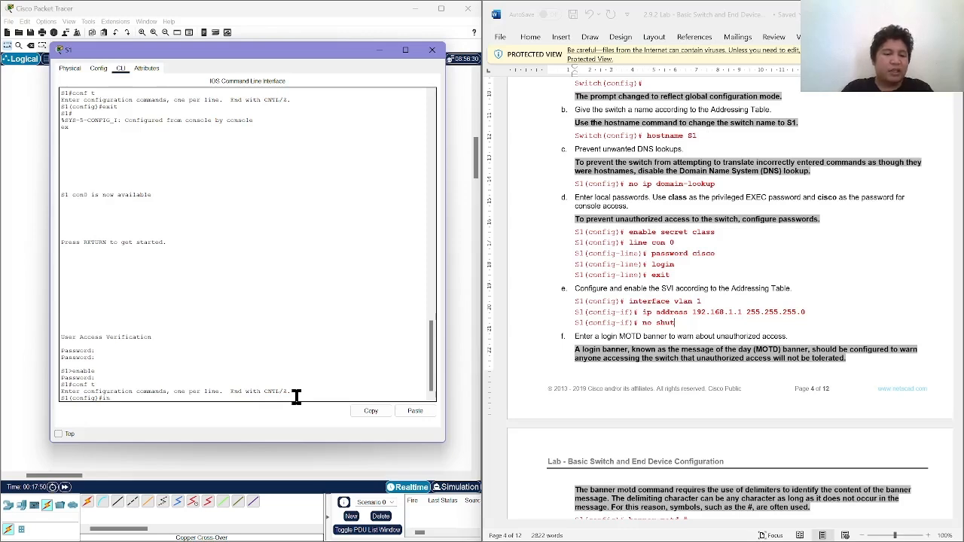
{"action": "type", "text": "terface"}
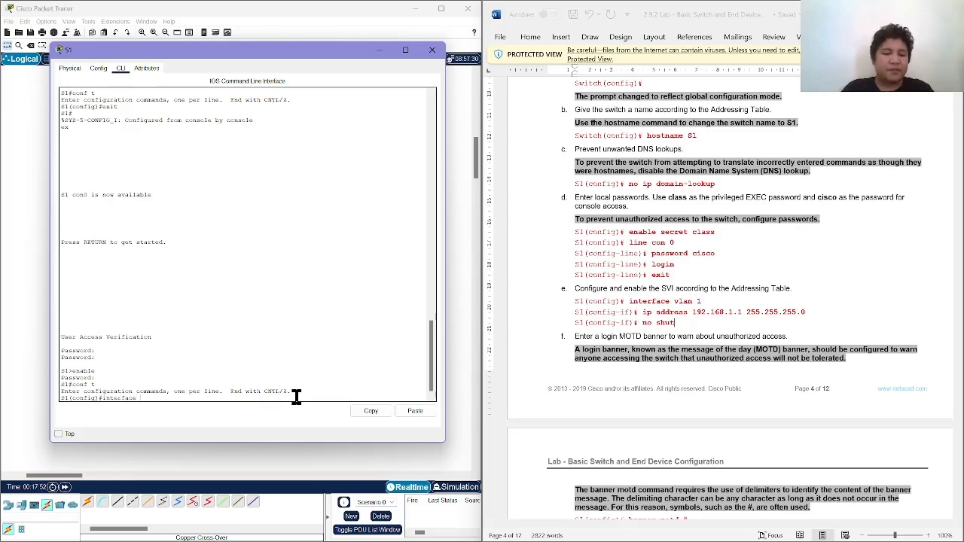
{"action": "type", "text": " vlan 1"}
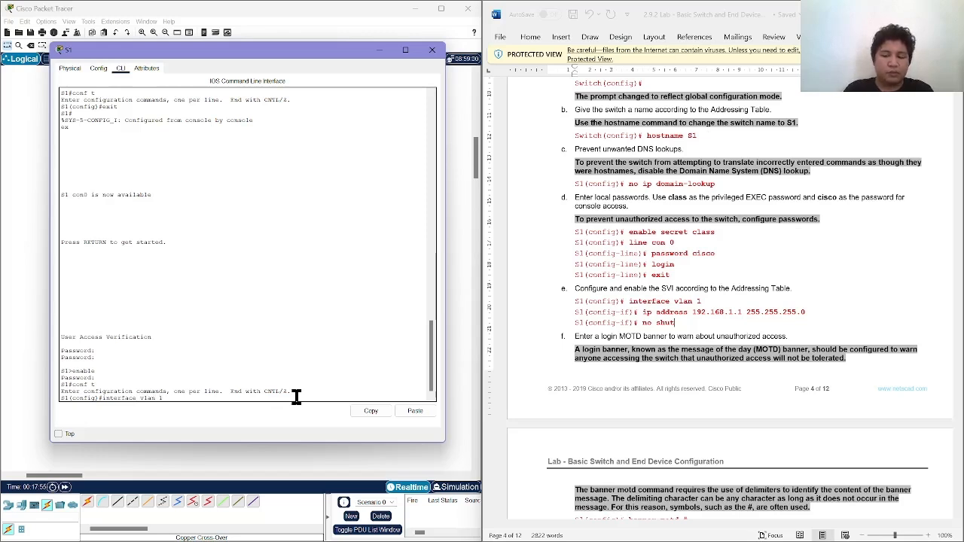
{"action": "key", "text": "Return"}
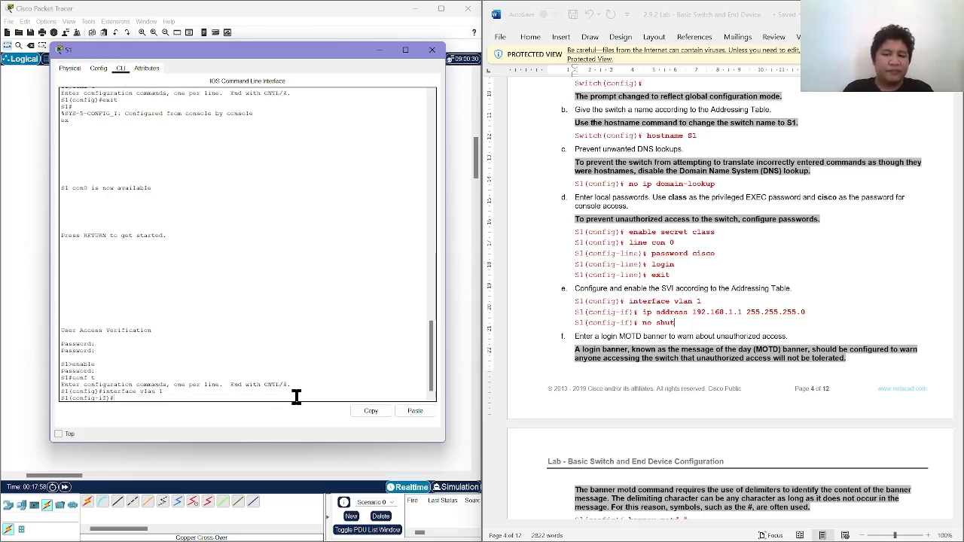
Begin the ip address command on S1 and look up S1's VLAN 1 address and subnet mask in the lab's Addressing Table.
{"action": "type", "text": "ip"}
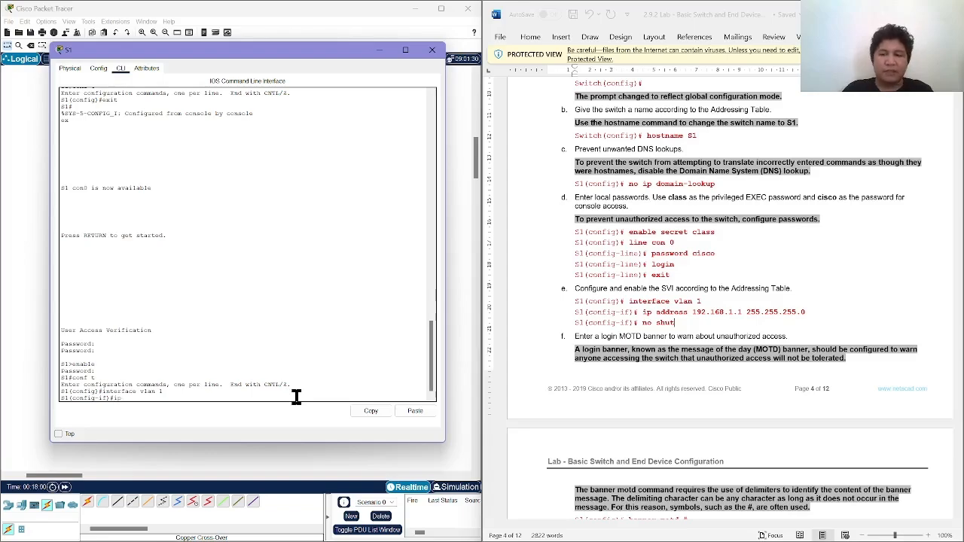
{"action": "scroll", "coordinate": [615, 309], "scroll_direction": "up", "scroll_amount": 10}
{"action": "scroll", "coordinate": [615, 309], "scroll_direction": "up", "scroll_amount": 20}
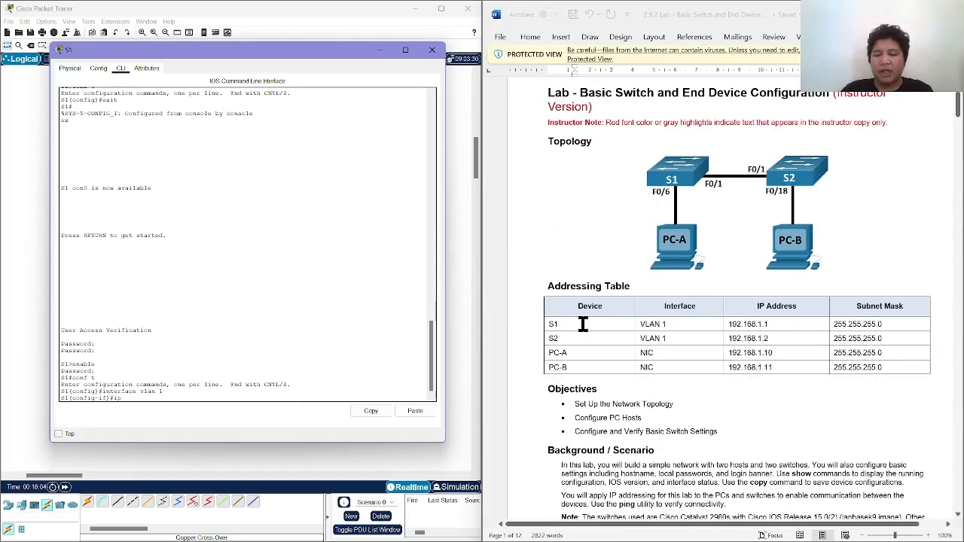
{"action": "left_click", "coordinate": [583, 322]}
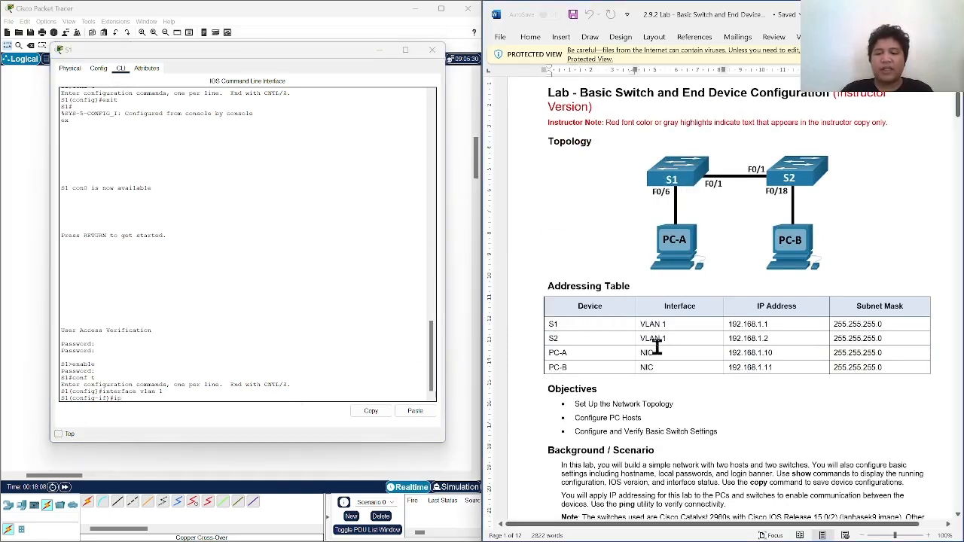
{"action": "left_click", "coordinate": [676, 322]}
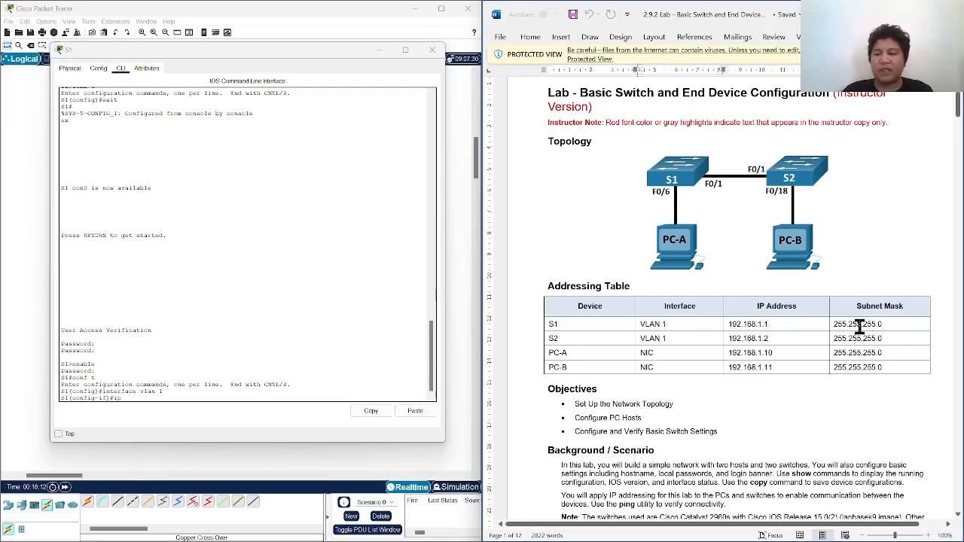
{"action": "mouse_move", "coordinate": [861, 327]}
{"action": "left_mouse_down"}
{"action": "mouse_move", "coordinate": [823, 331]}
{"action": "mouse_move", "coordinate": [868, 324]}
{"action": "left_mouse_up"}
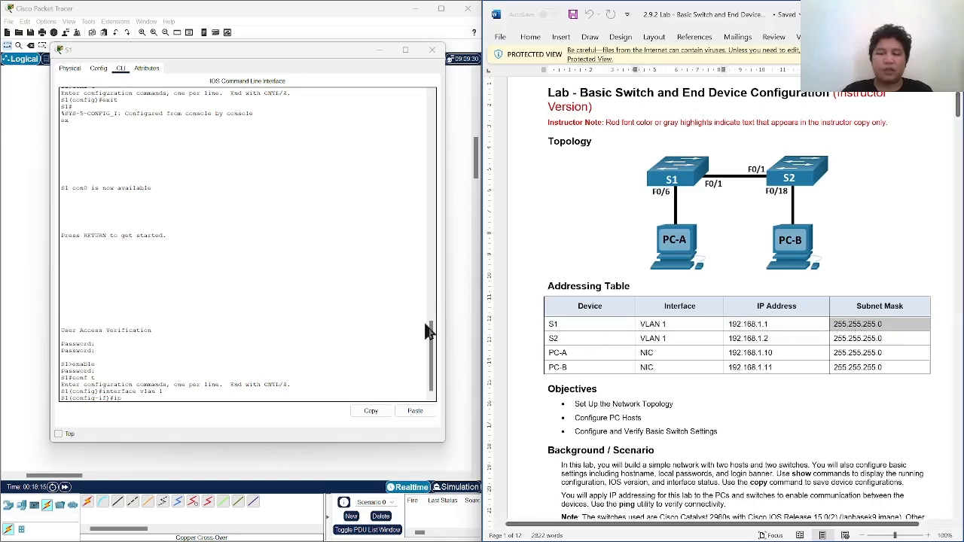
{"action": "left_click", "coordinate": [190, 397]}
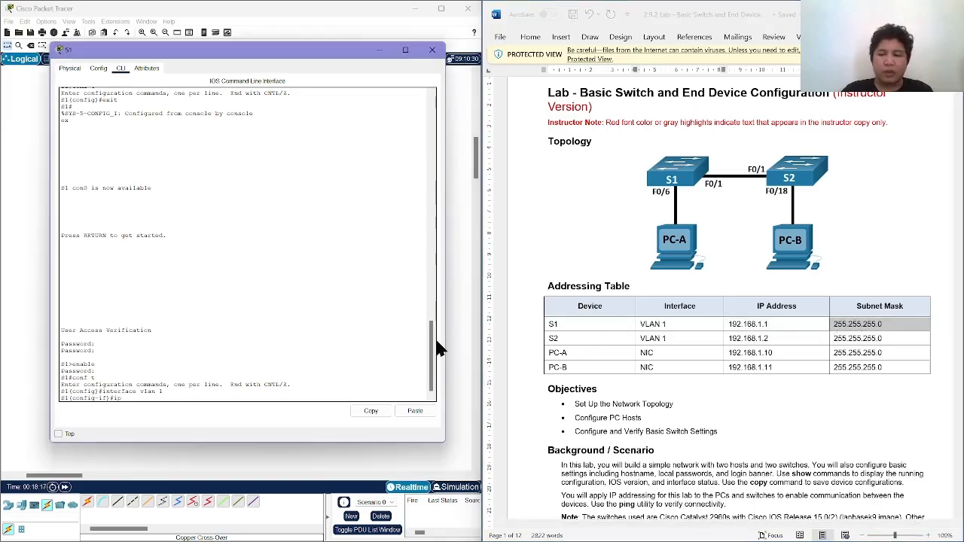
{"action": "scroll", "coordinate": [577, 387], "scroll_direction": "down", "scroll_amount": 20}
{"action": "scroll", "coordinate": [580, 387], "scroll_direction": "down", "scroll_amount": 10}
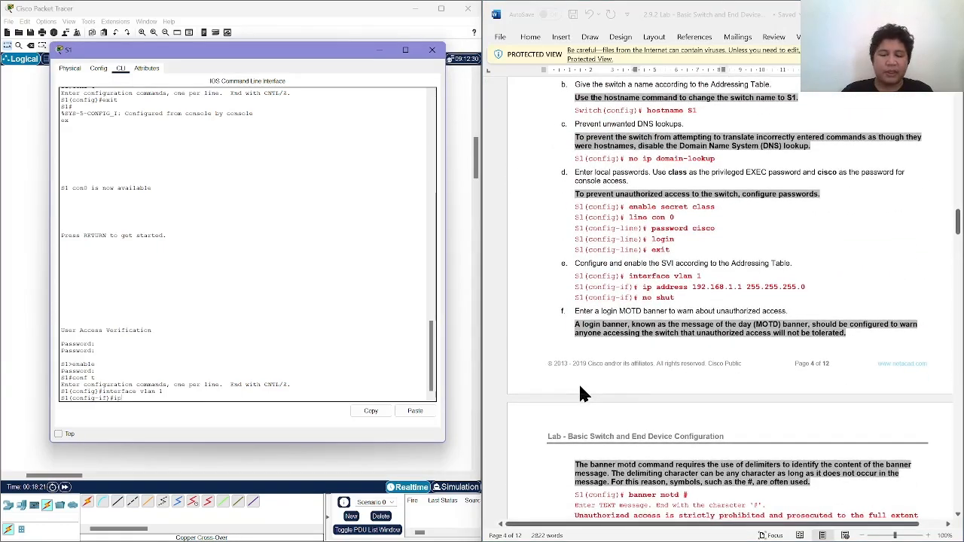
Complete the ip address command on S1's VLAN 1 interface with 192.168.1.1 and subnet mask 255.255.255.0.
{"action": "type", "text": "ddr"}
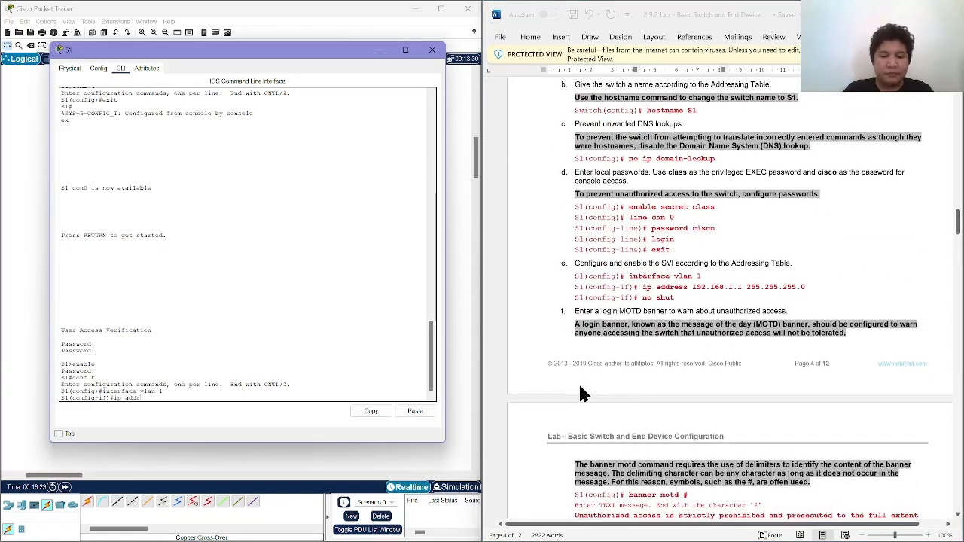
{"action": "type", "text": "ess 192"}
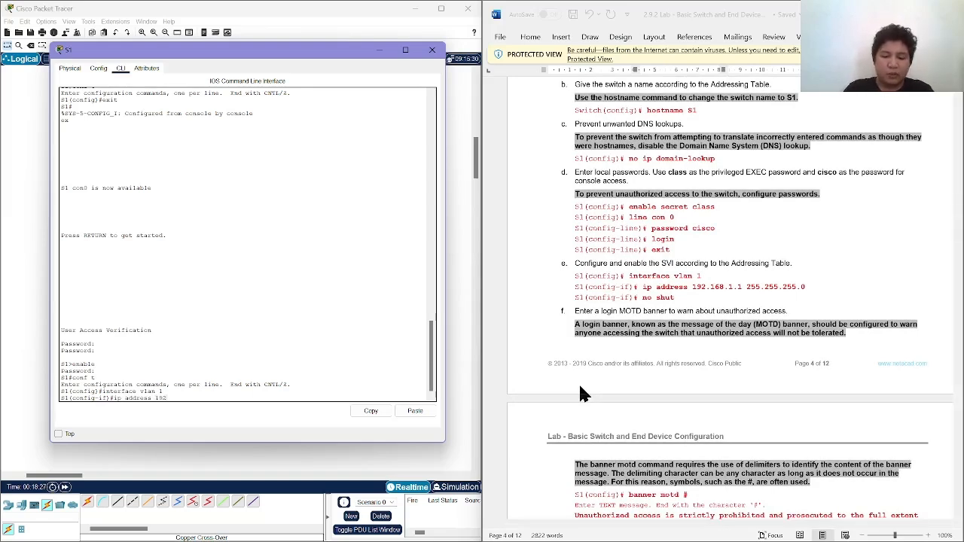
{"action": "type", "text": ".1"}
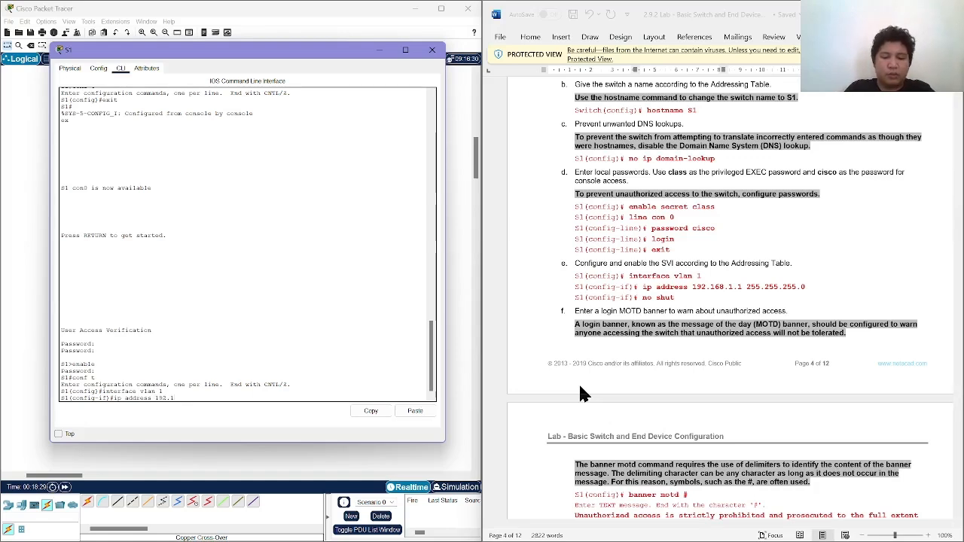
{"action": "type", "text": "68.1.1 255.25"}
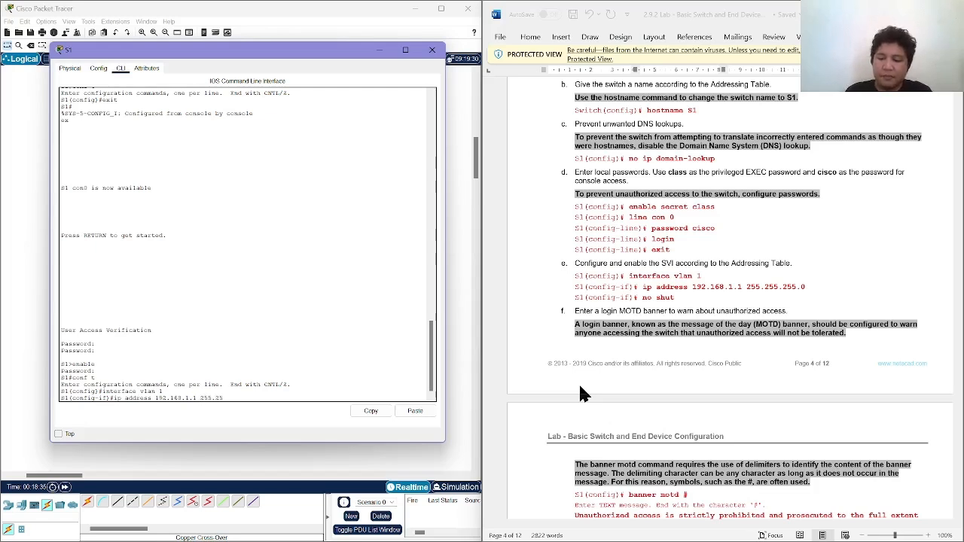
{"action": "type", "text": "5"}
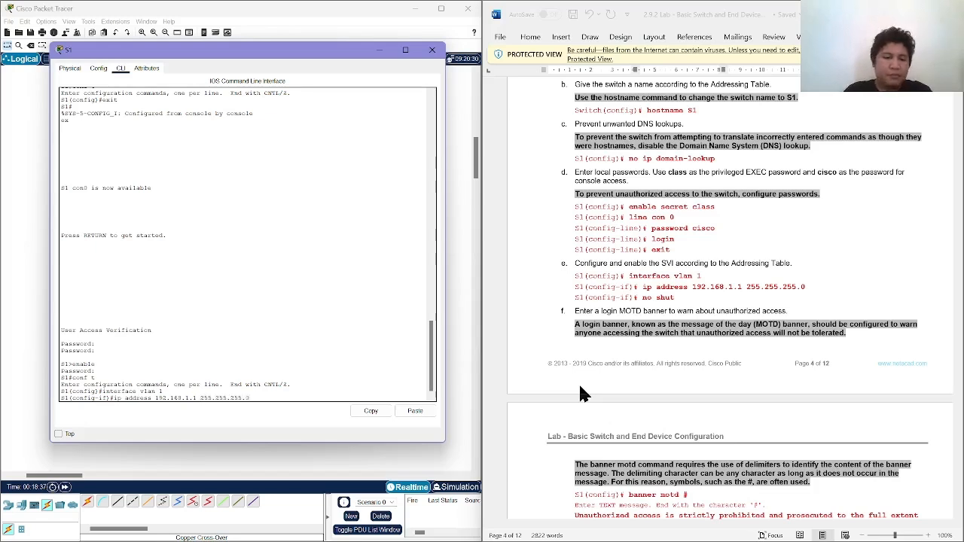
{"action": "type", "text": ".0"}
{"action": "key", "text": "Return"}
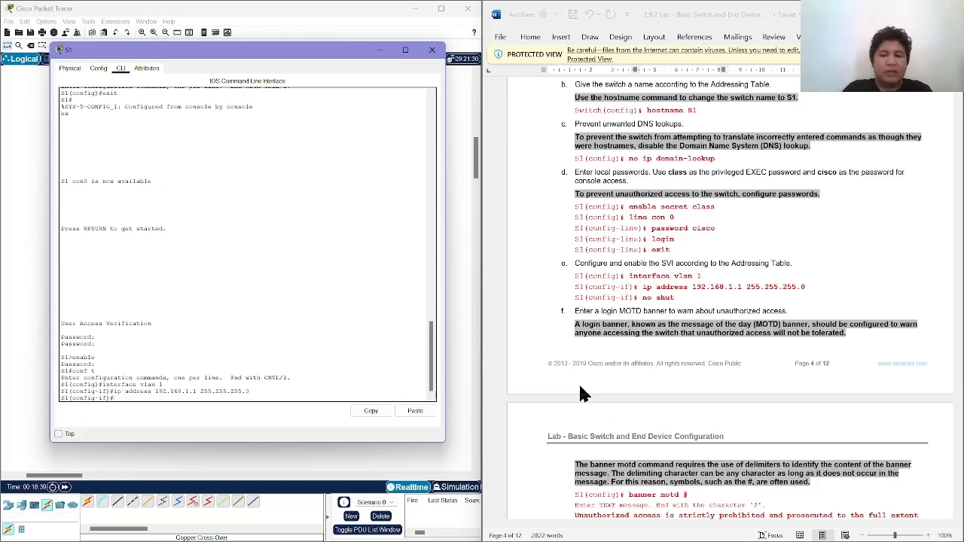
Enable the VLAN 1 interface on S1 with no shut and return to the interface configuration prompt.
{"action": "type", "text": "no s"}
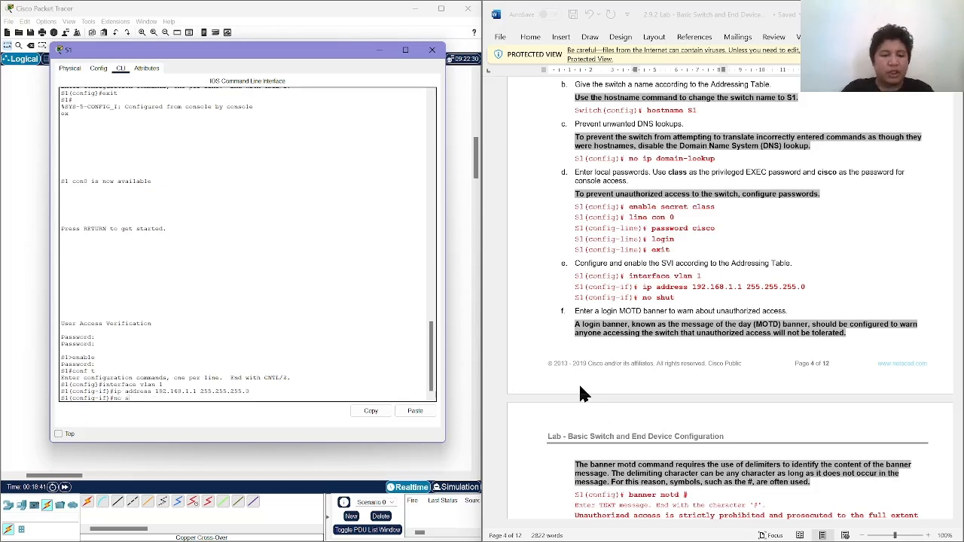
{"action": "type", "text": "hut"}
{"action": "key", "text": "Return"}
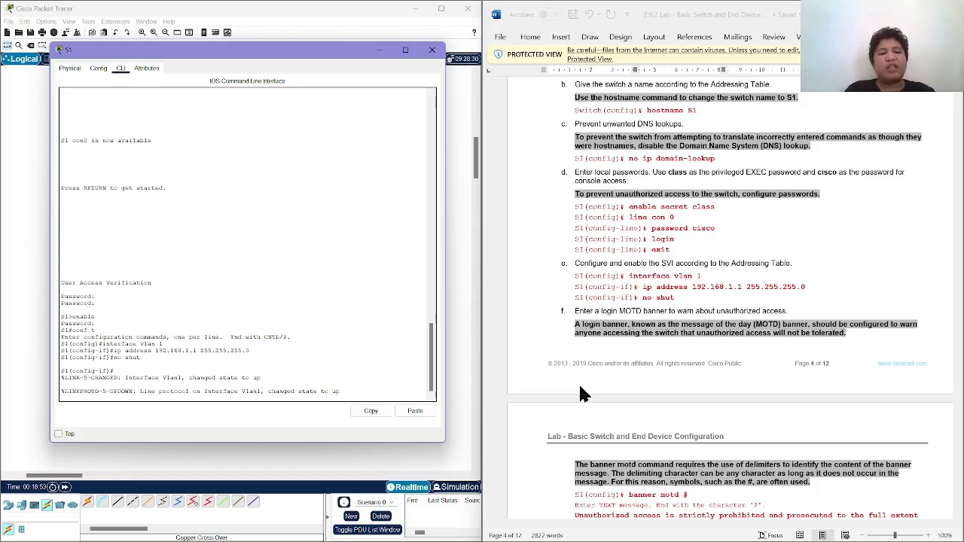
{"action": "key", "text": "Return"}
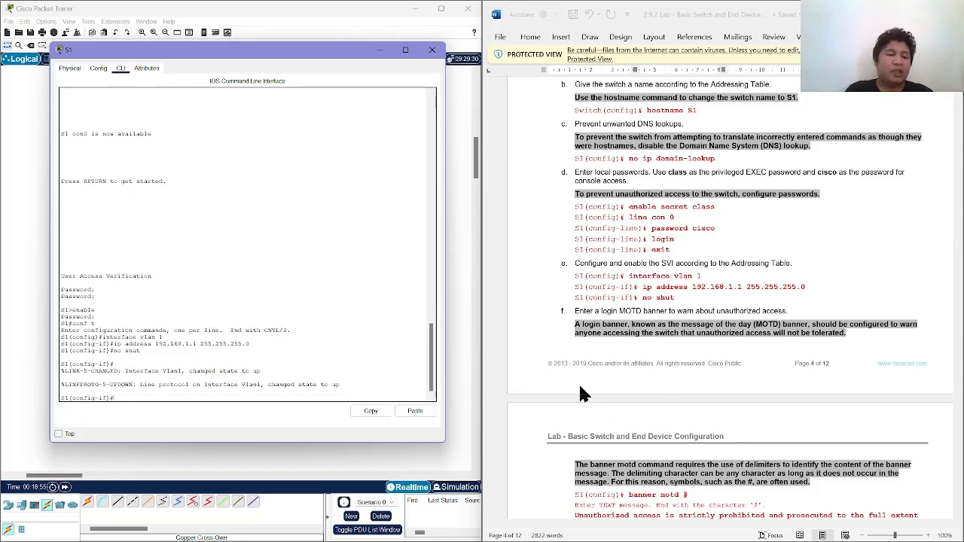
Read the lab's step f on the MOTD banner and review the commands entered so far in S1's console output.
{"action": "left_click", "coordinate": [684, 377]}
{"action": "scroll", "coordinate": [674, 411], "scroll_direction": "down", "scroll_amount": 1}
{"action": "scroll", "coordinate": [674, 410], "scroll_direction": "down", "scroll_amount": 1}
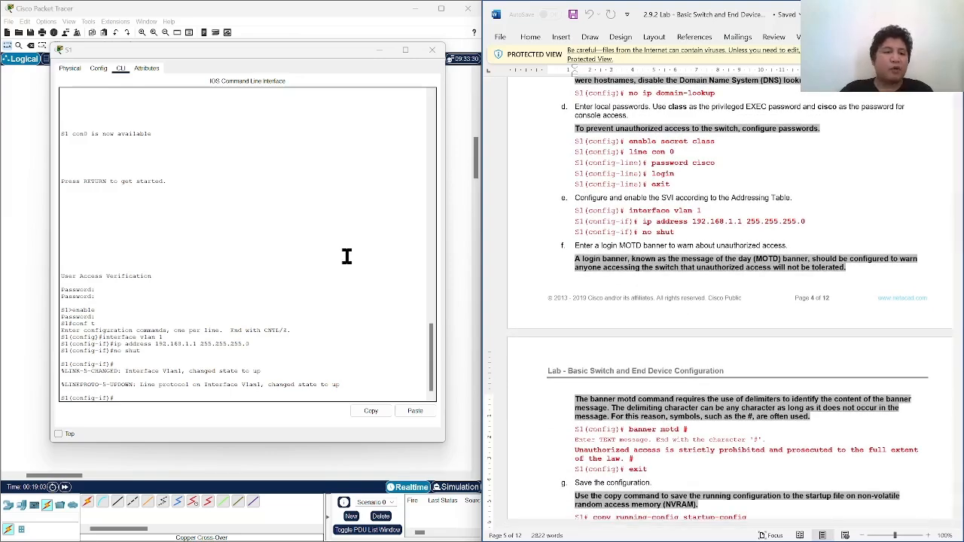
{"action": "scroll", "coordinate": [300, 251], "scroll_direction": "up", "scroll_amount": 3}
{"action": "scroll", "coordinate": [301, 252], "scroll_direction": "up", "scroll_amount": 2}
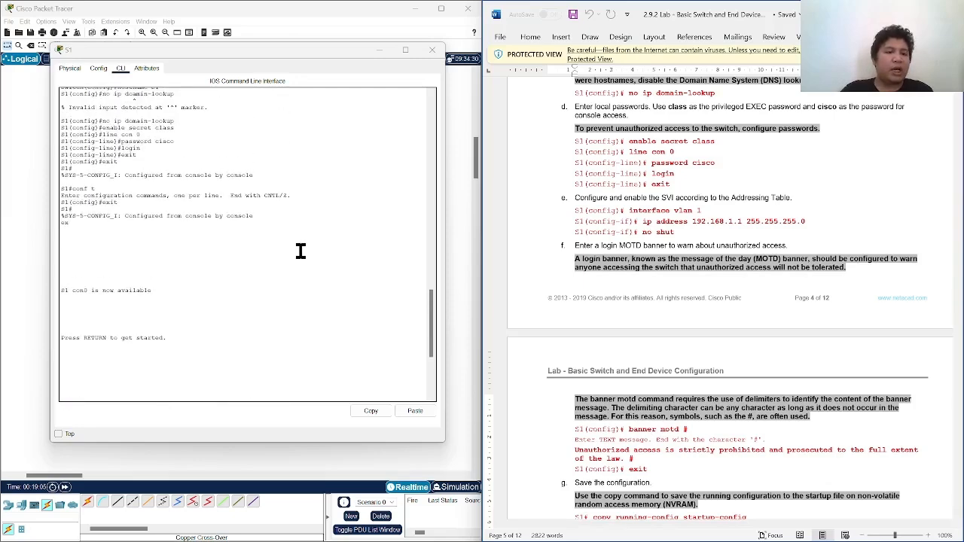
{"action": "scroll", "coordinate": [300, 251], "scroll_direction": "down", "scroll_amount": 8}
{"action": "scroll", "coordinate": [300, 251], "scroll_direction": "up", "scroll_amount": 3}
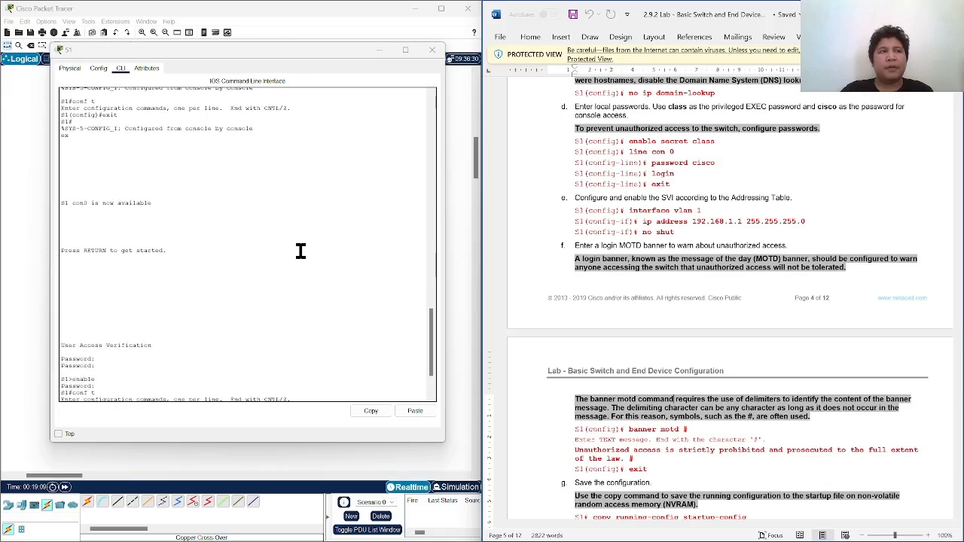
{"action": "scroll", "coordinate": [301, 251], "scroll_direction": "up", "scroll_amount": 7}
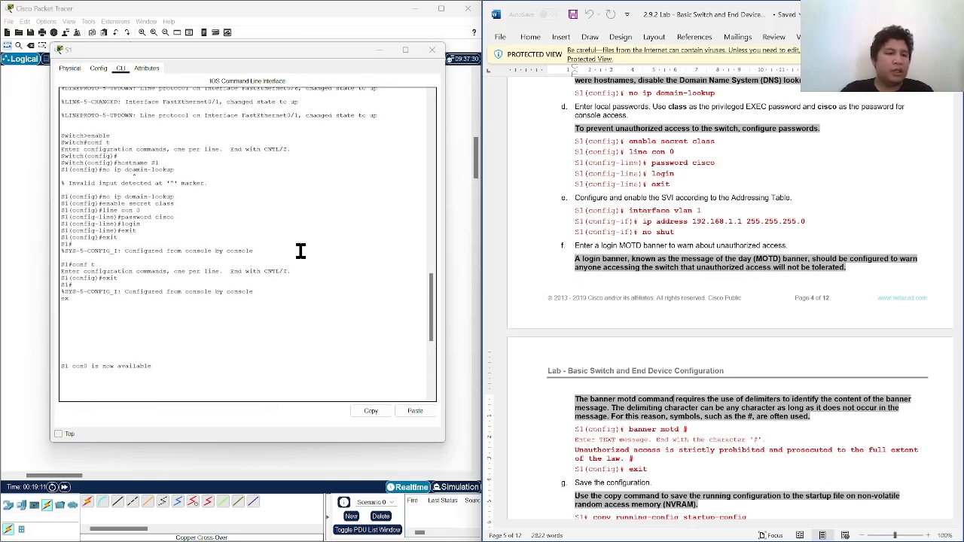
{"action": "scroll", "coordinate": [300, 251], "scroll_direction": "up", "scroll_amount": 2}
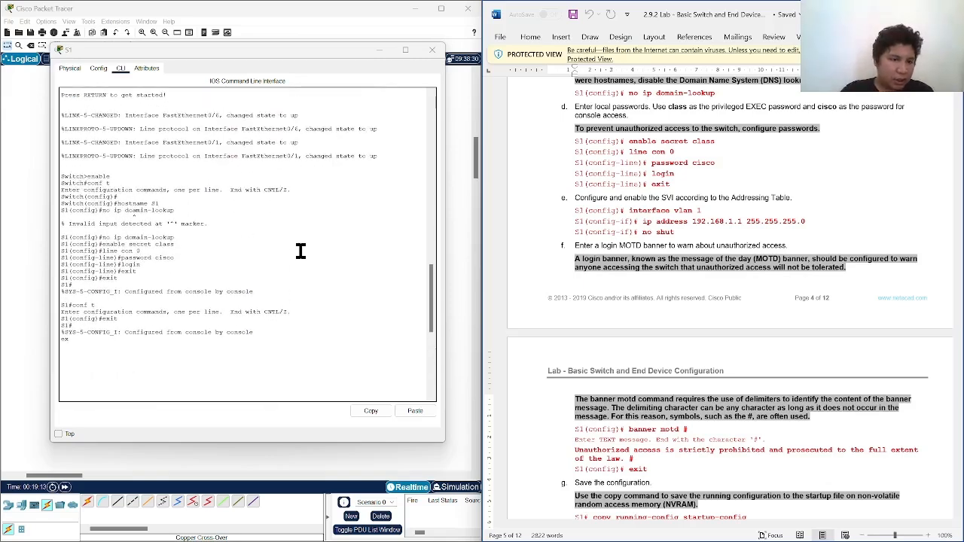
{"action": "scroll", "coordinate": [300, 251], "scroll_direction": "down", "scroll_amount": 7}
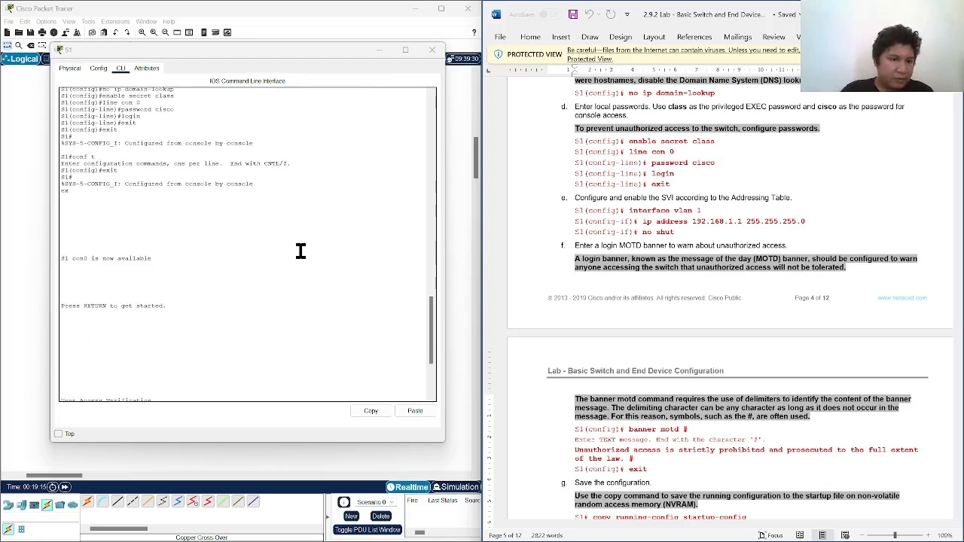
{"action": "scroll", "coordinate": [300, 251], "scroll_direction": "down", "scroll_amount": 2}
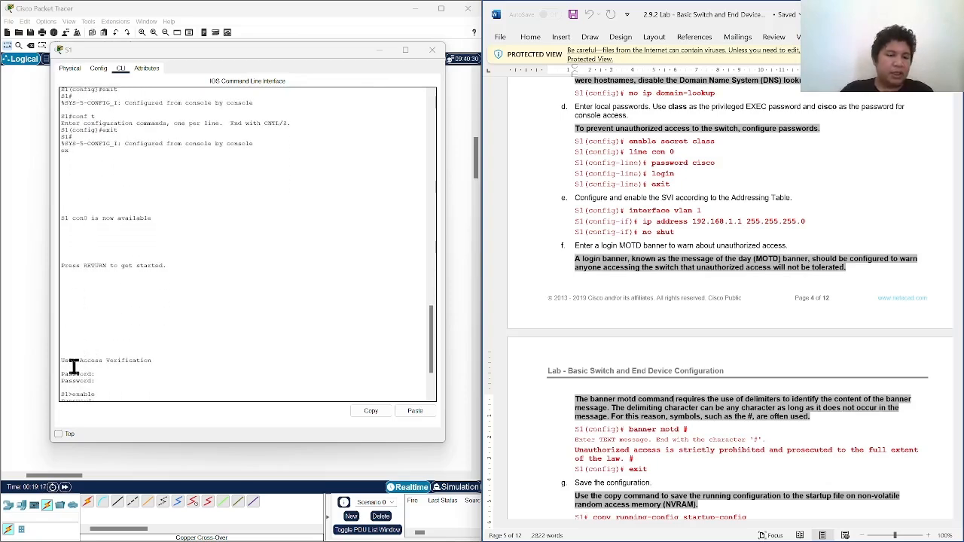
{"action": "scroll", "coordinate": [74, 367], "scroll_direction": "down", "scroll_amount": 1}
{"action": "left_click_drag", "start_coordinate": [62, 342], "coordinate": [140, 338]}
{"action": "left_click", "coordinate": [176, 336]}
Leave VLAN 1 interface configuration with exit to return to S1's global configuration mode.
{"action": "type", "text": "interface vlan 1 ip address 192.168.1.1 255.255.255.0 no shut"}
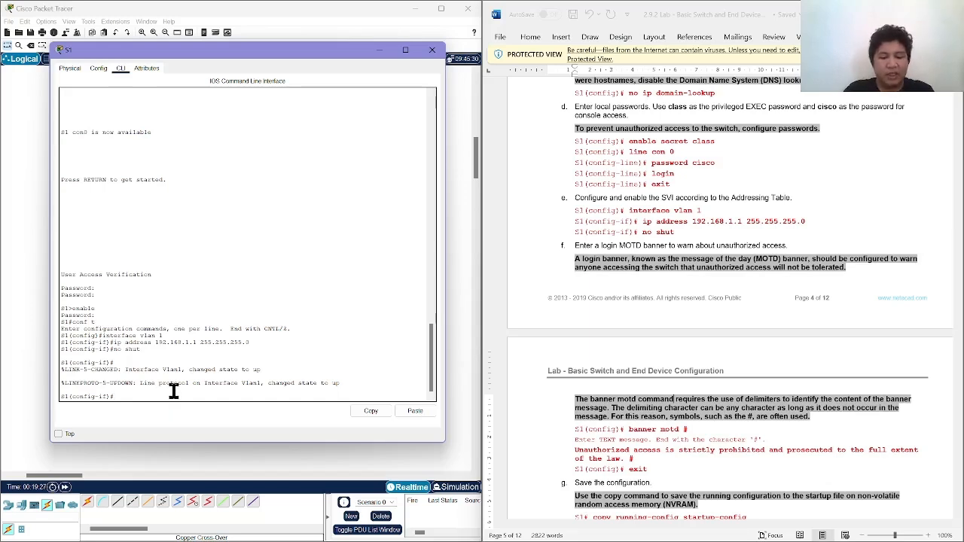
{"action": "type", "text": "xit"}
{"action": "key", "text": "Return"}
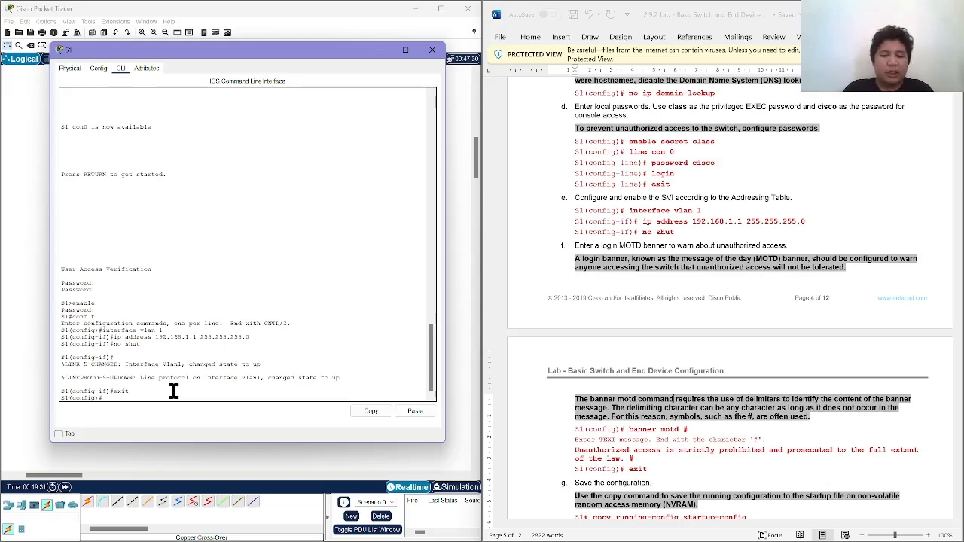
Set S1's MOTD banner, delimited by #, to the lab's text "Unauthorized access is strictly prohibited and prosecuted to the full extent of the law.".
{"action": "type", "text": "banner motd"}
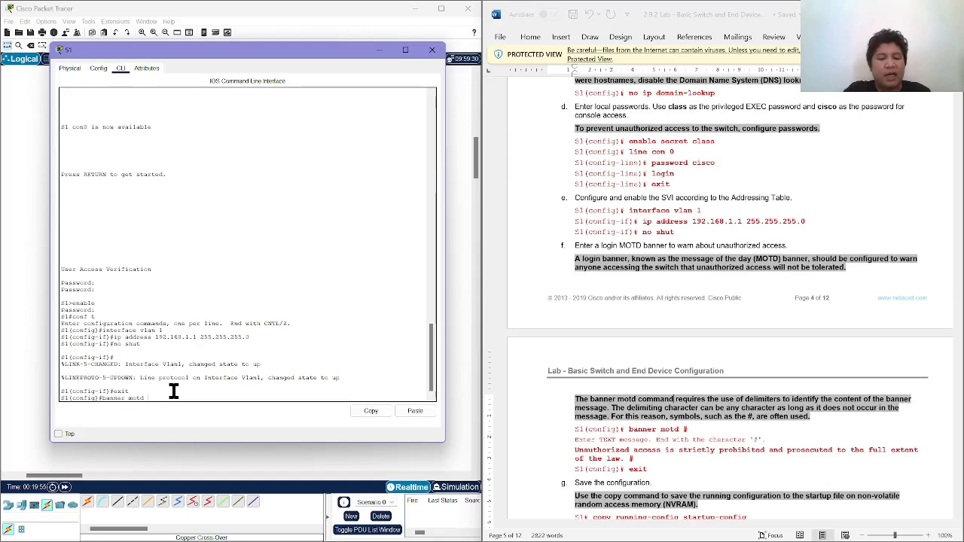
{"action": "type", "text": "##"}
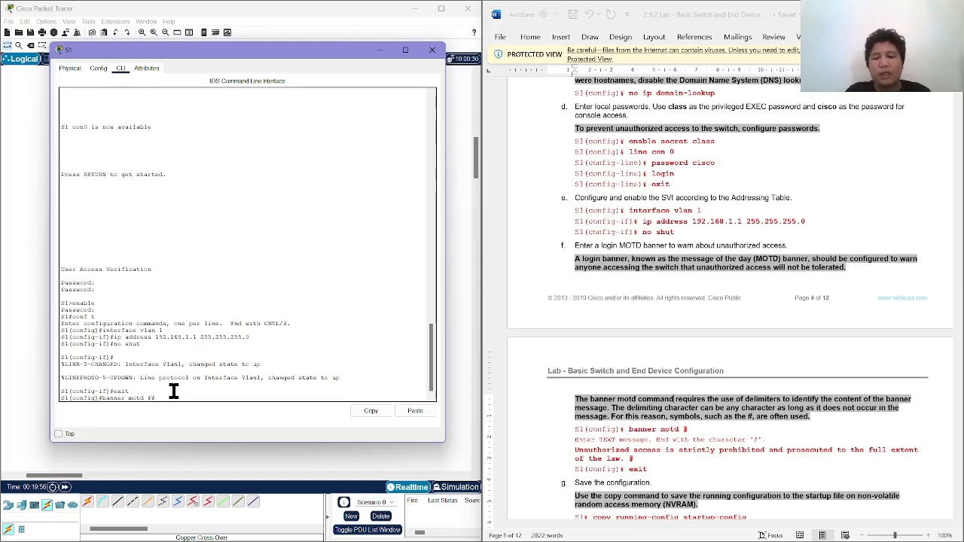
{"action": "scroll", "coordinate": [565, 433], "scroll_direction": "down", "scroll_amount": 3}
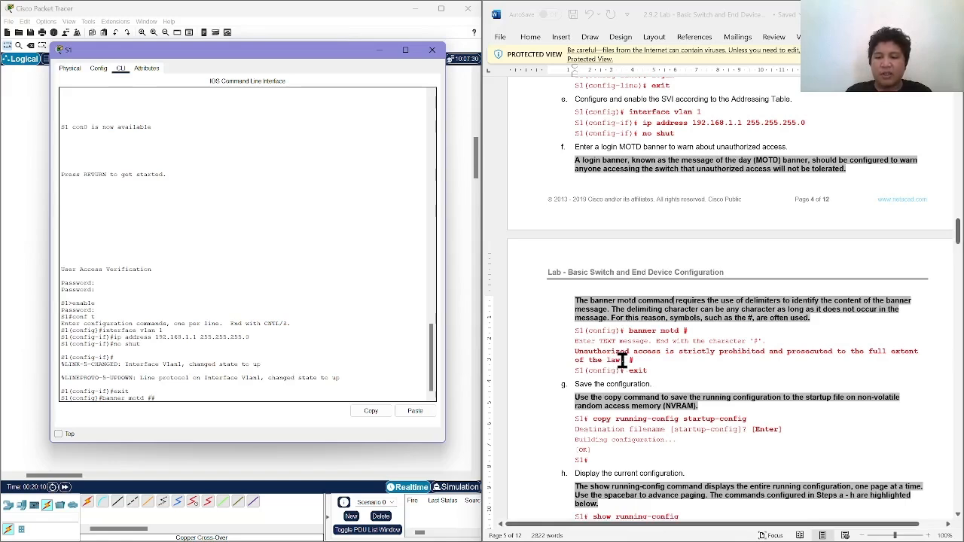
{"action": "left_click_drag", "start_coordinate": [622, 362], "coordinate": [575, 351]}
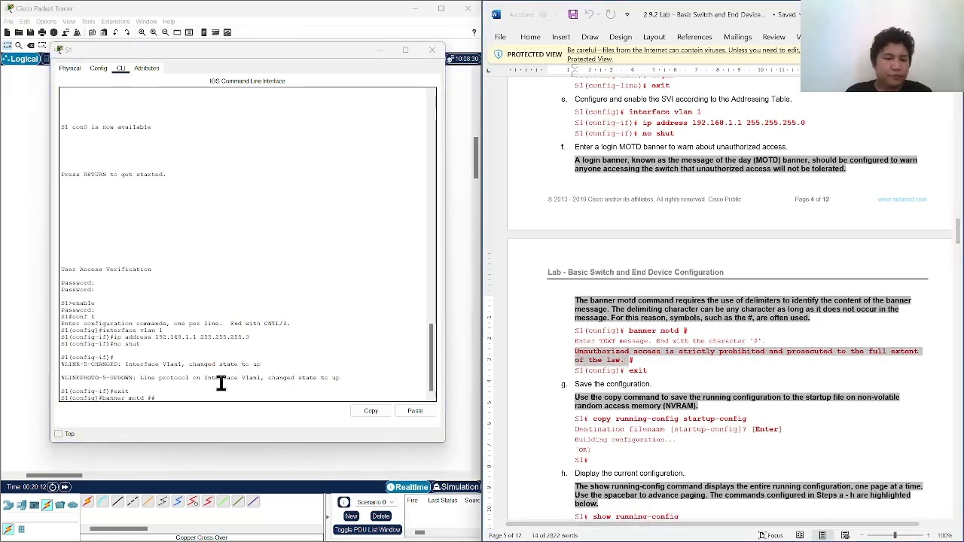
{"action": "left_click", "coordinate": [150, 399]}
{"action": "right_click", "coordinate": [148, 394]}
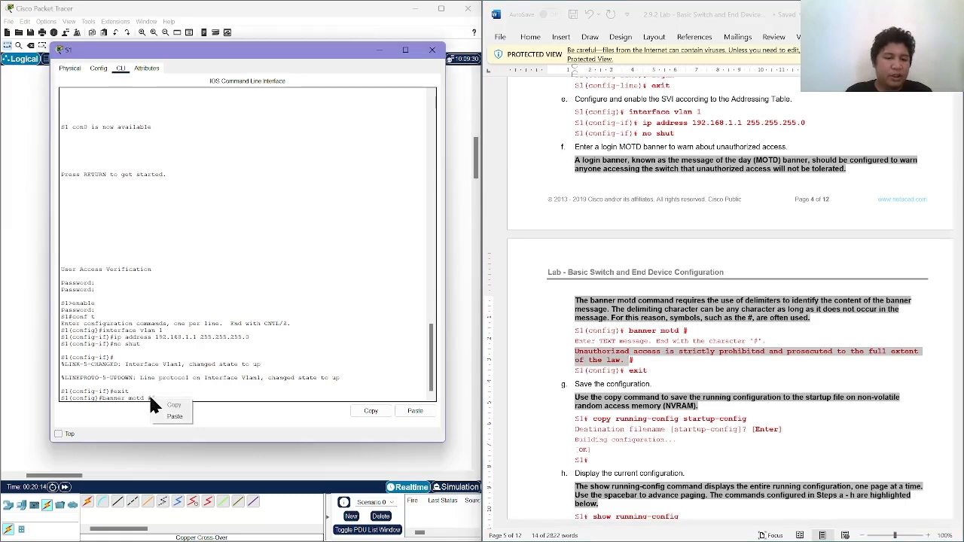
{"action": "left_click", "coordinate": [161, 412]}
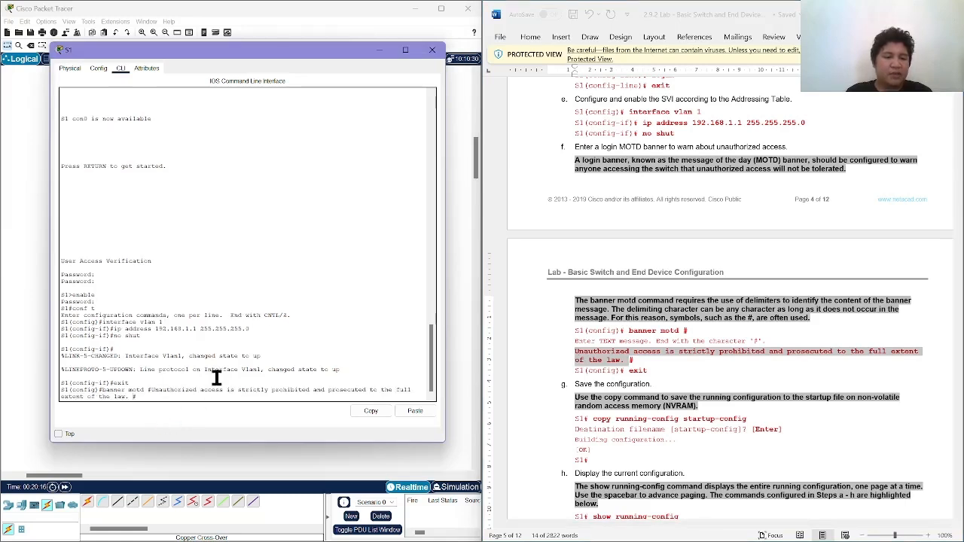
{"action": "key", "text": "BackSpace"}
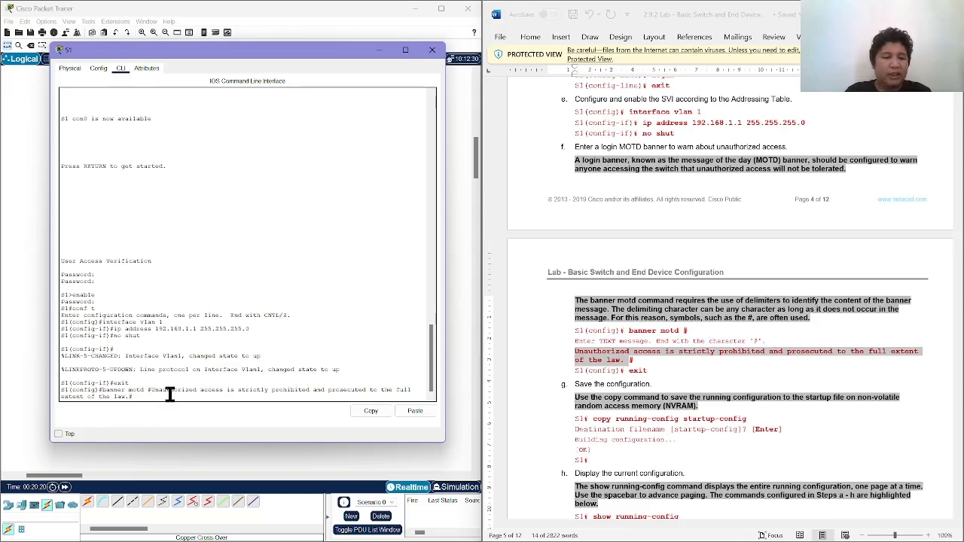
{"action": "key", "text": "Return"}
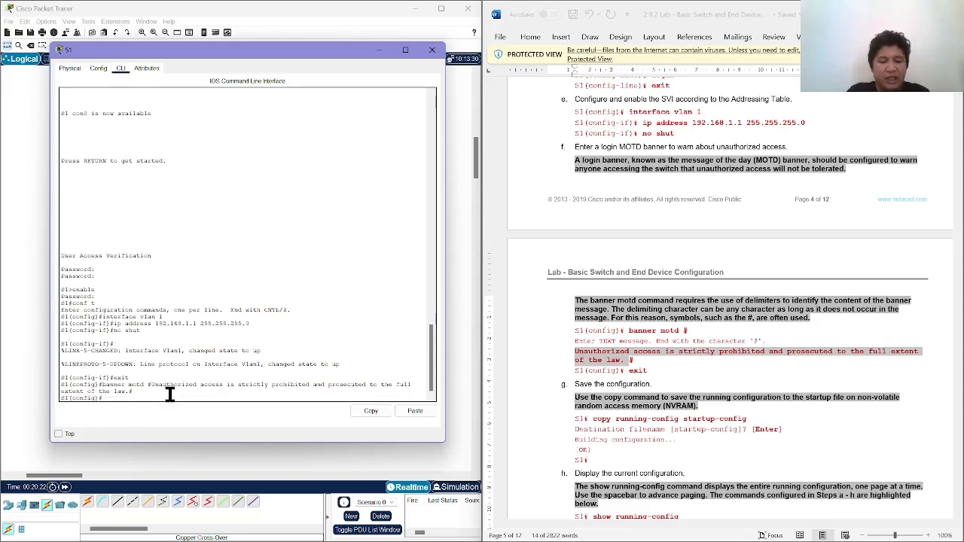
Exit S1's configuration mode and console session, and check the MOTD banner at the login prompt.
{"action": "type", "text": "exit"}
{"action": "key", "text": "Return"}
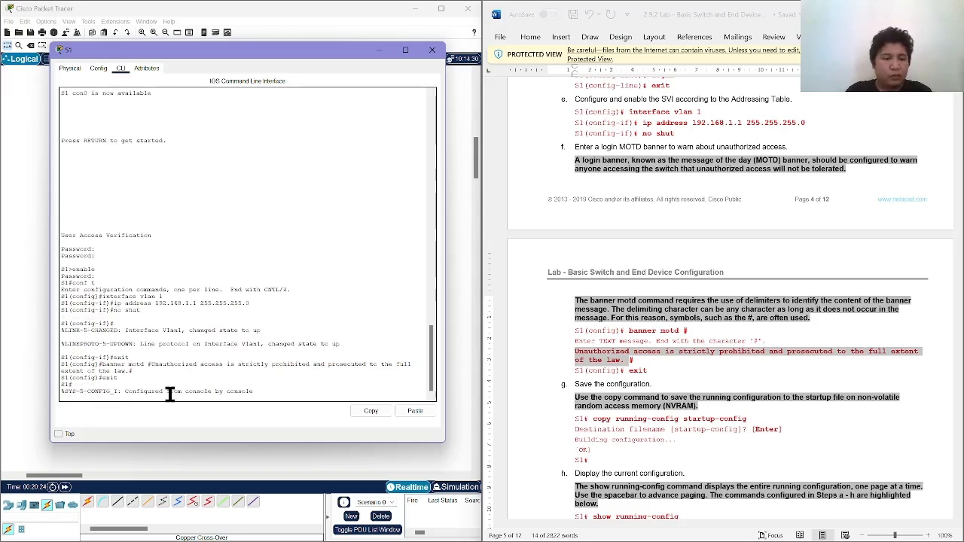
{"action": "key", "text": "Return"}
{"action": "type", "text": "exit"}
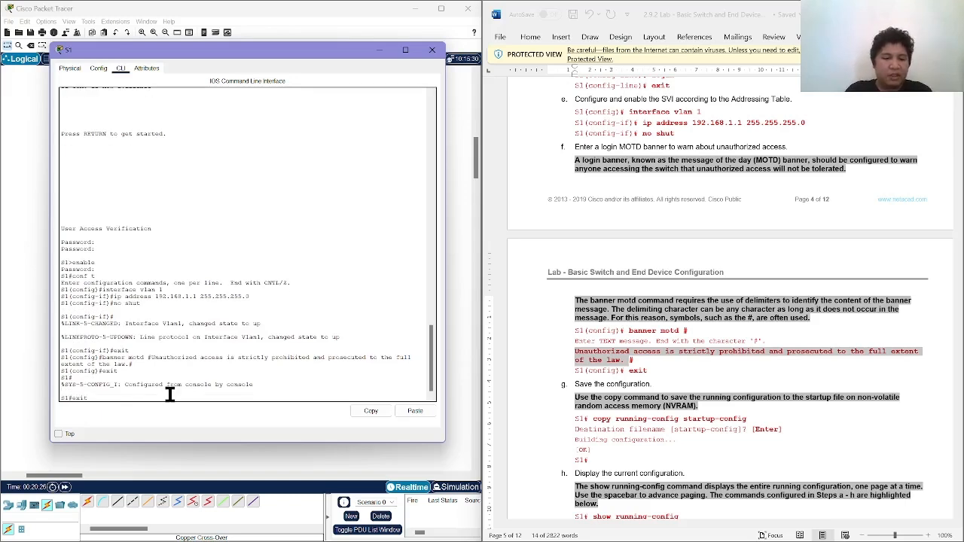
{"action": "key", "text": "Return"}
{"action": "key", "text": "Return"}
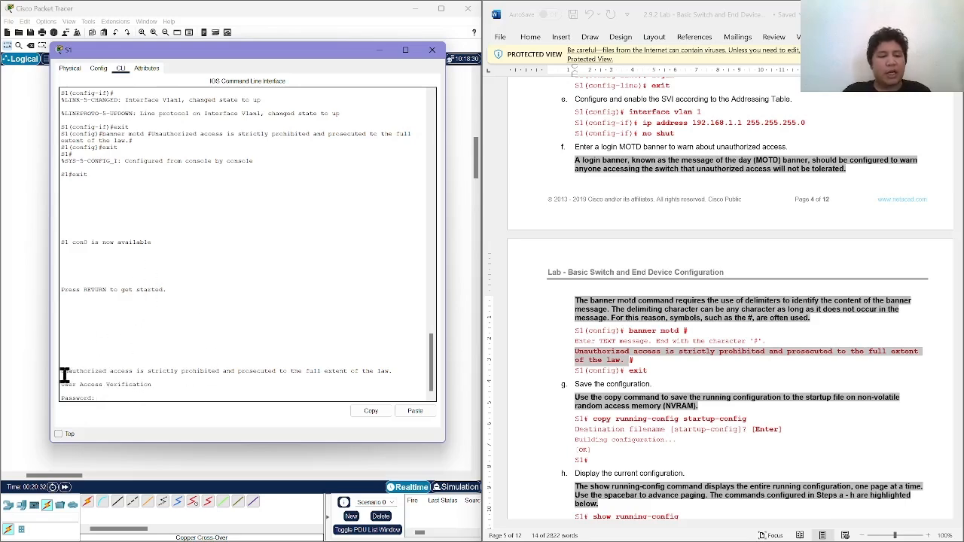
{"action": "left_click_drag", "start_coordinate": [62, 371], "coordinate": [268, 372]}
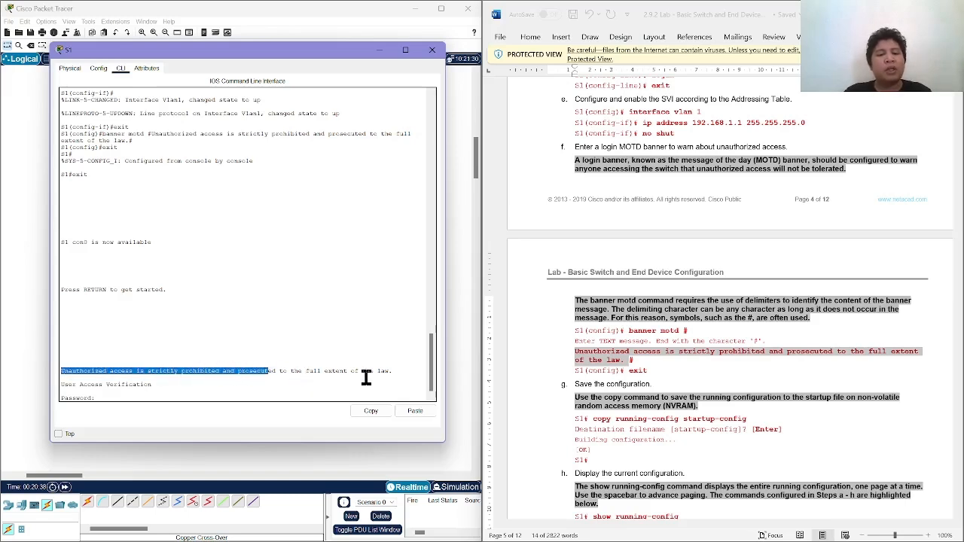
{"action": "left_click", "coordinate": [298, 386]}
Log in to S1 with the console password and enter privileged EXEC mode using enable and the privileged EXEC password.
{"action": "key", "text": "Return"}
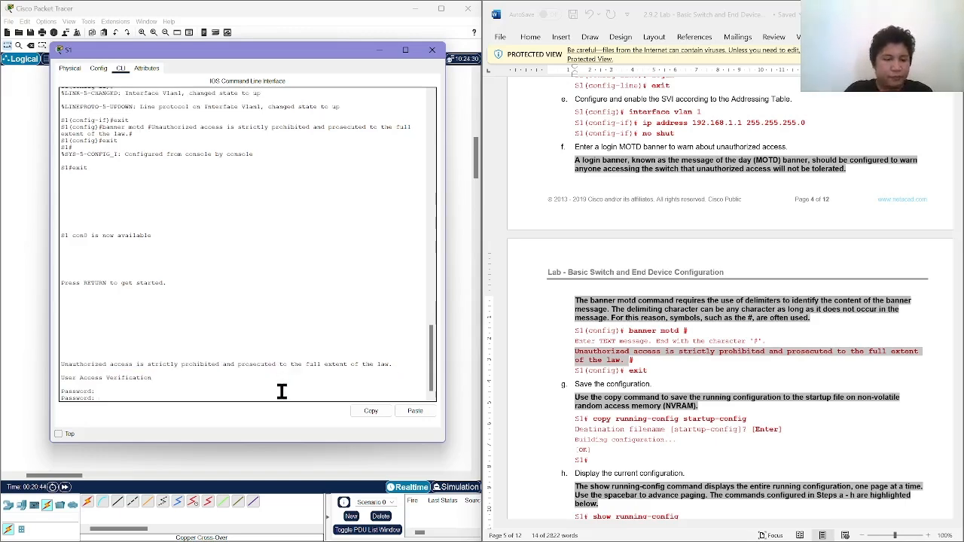
{"action": "key", "text": "Return"}
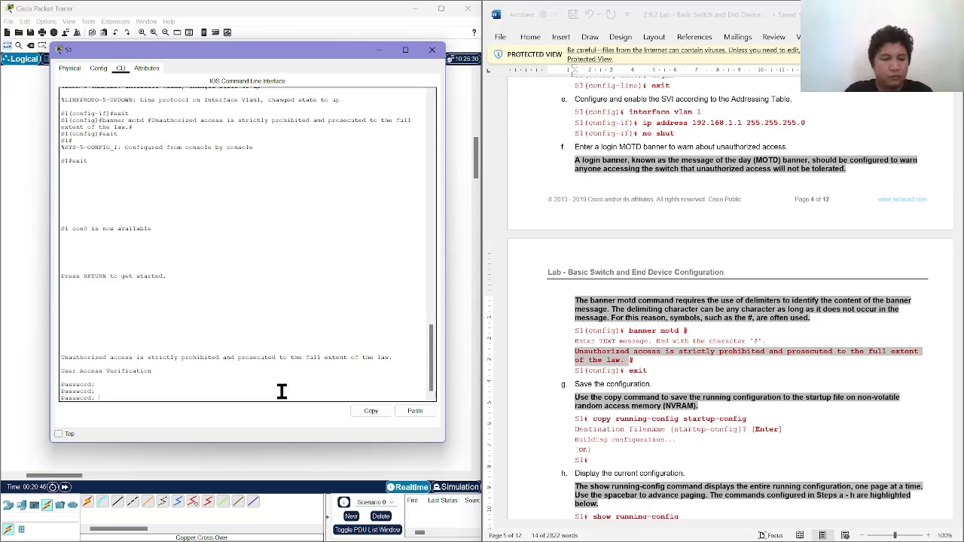
{"action": "key", "text": "Return"}
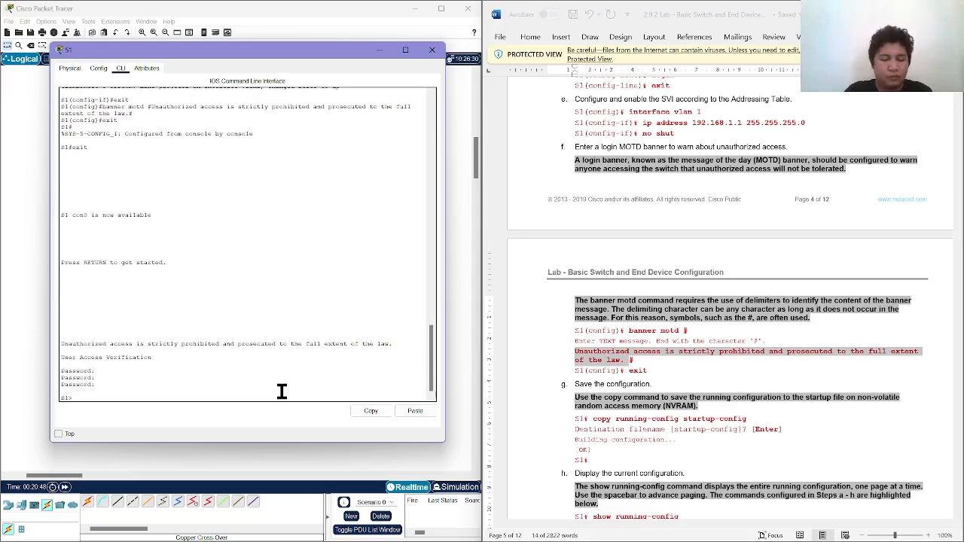
{"action": "type", "text": "enable"}
{"action": "key", "text": "Return"}
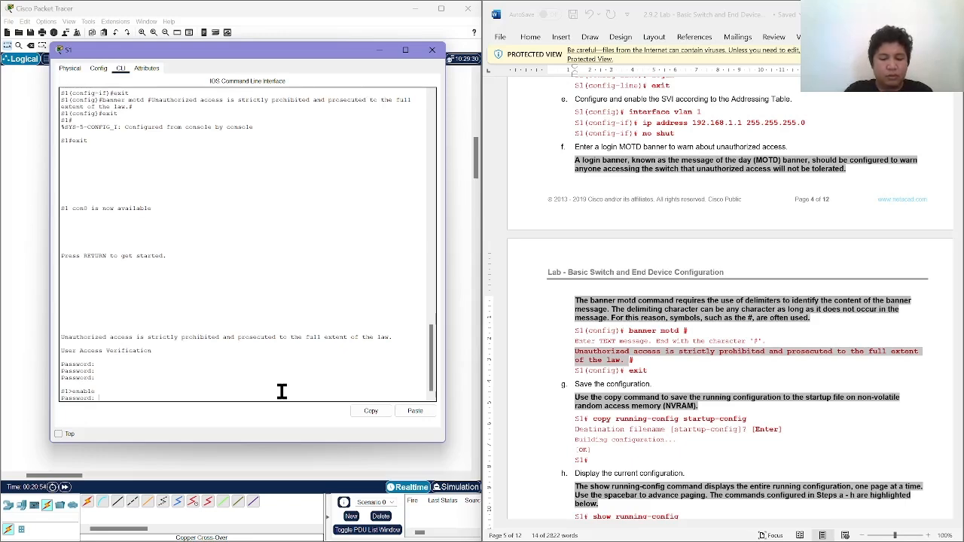
{"action": "key", "text": "Return"}
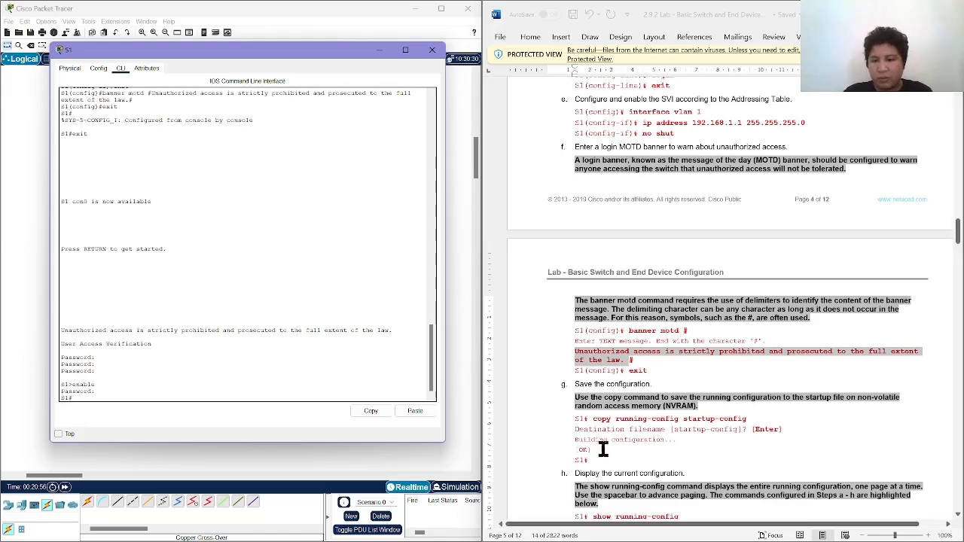
Run copy running-config startup-config on S1 as given in step g of the lab.
{"action": "scroll", "coordinate": [607, 447], "scroll_direction": "down", "scroll_amount": 1}
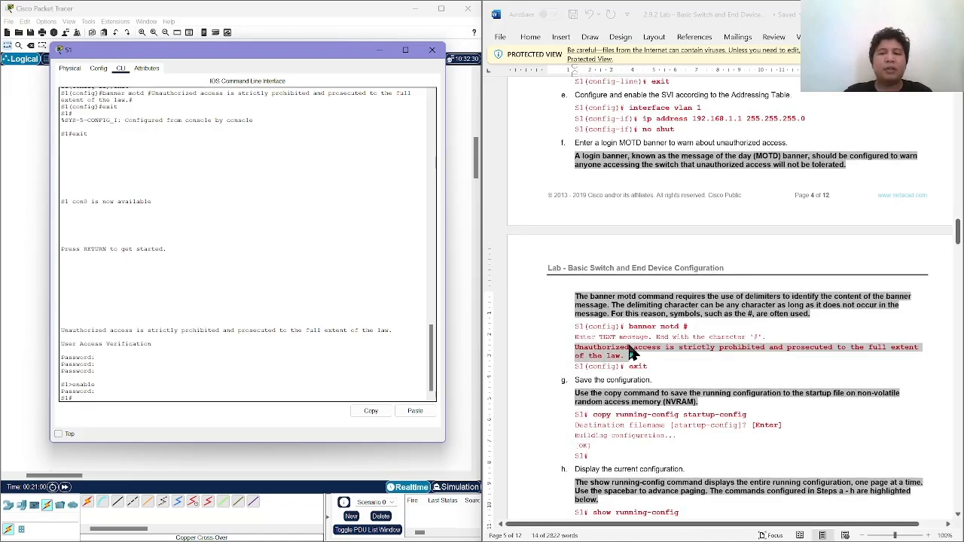
{"action": "scroll", "coordinate": [631, 351], "scroll_direction": "down", "scroll_amount": 1}
{"action": "scroll", "coordinate": [631, 345], "scroll_direction": "up", "scroll_amount": 1}
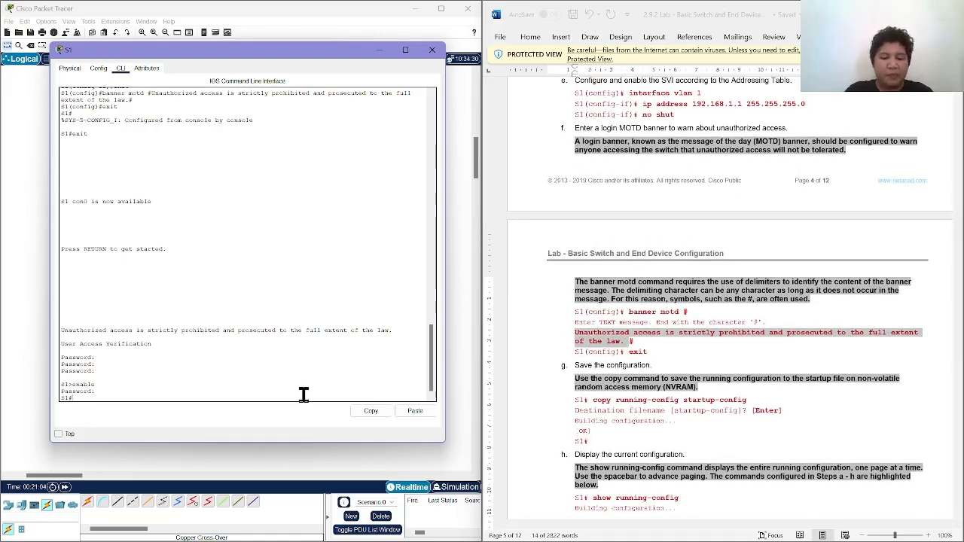
{"action": "type", "text": "copy"}
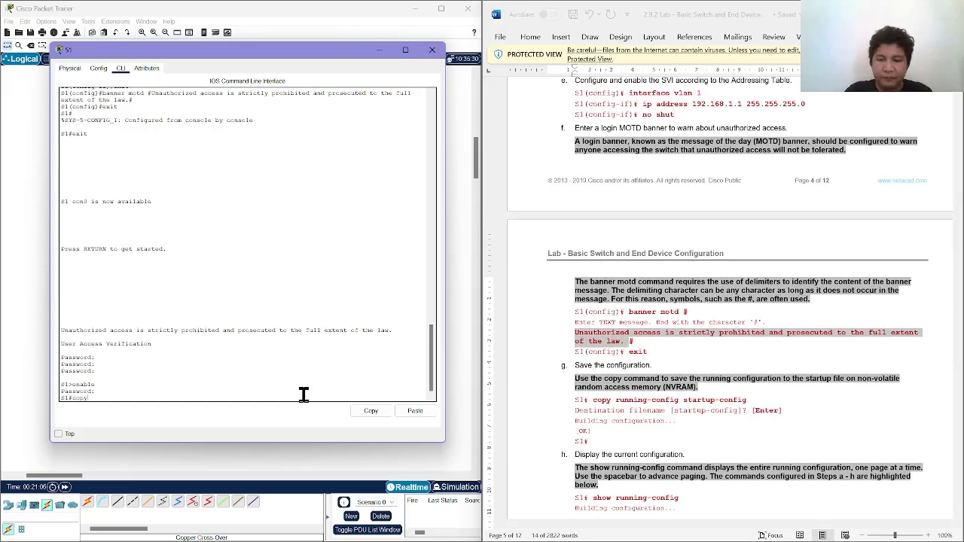
{"action": "type", "text": " runnin"}
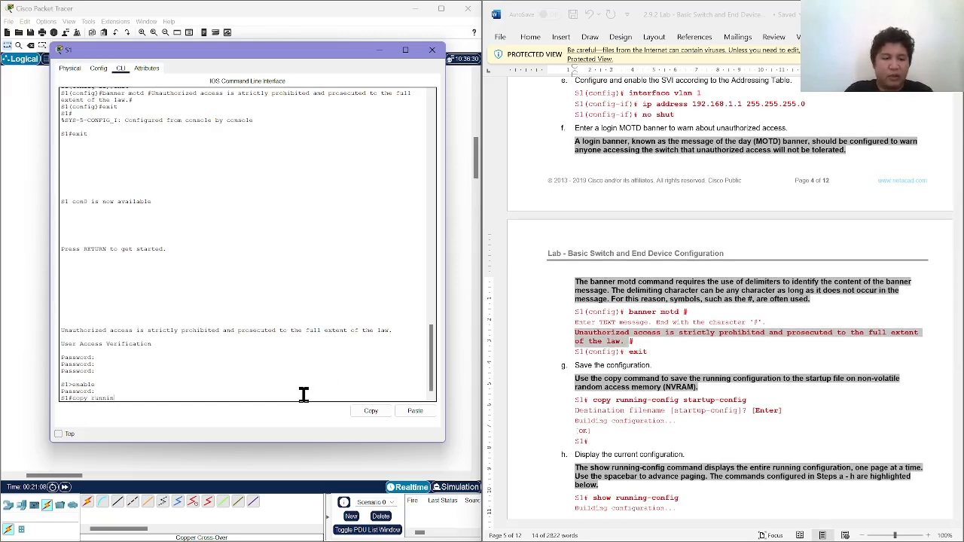
{"action": "type", "text": "g co"}
{"action": "key", "text": "BackSpace"}
{"action": "key", "text": "BackSpace"}
{"action": "key", "text": "BackSpace"}
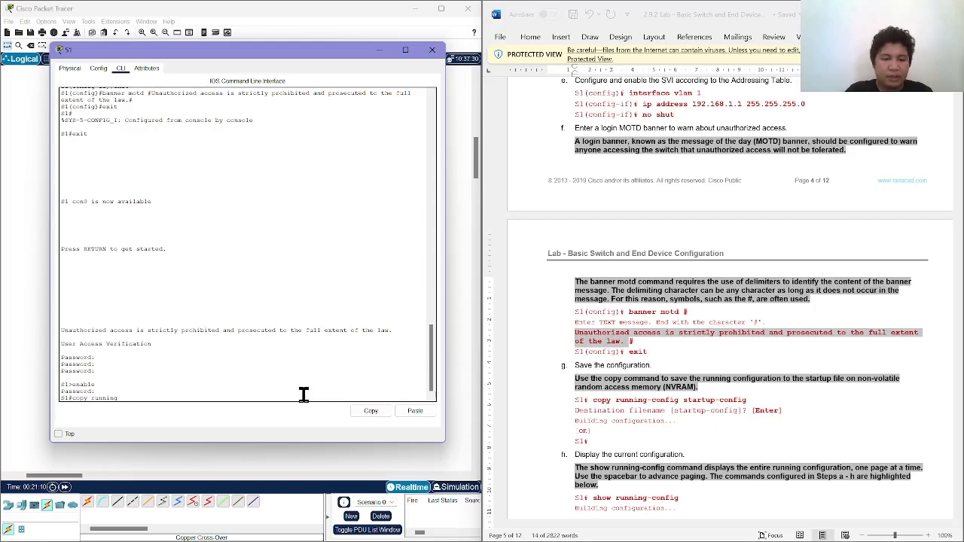
{"action": "type", "text": "-config"}
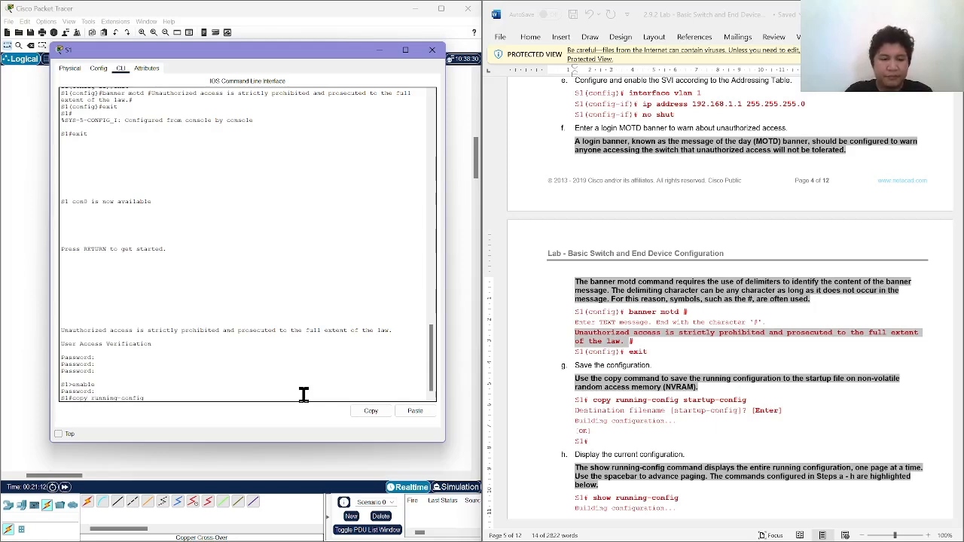
{"action": "type", "text": " startup"}
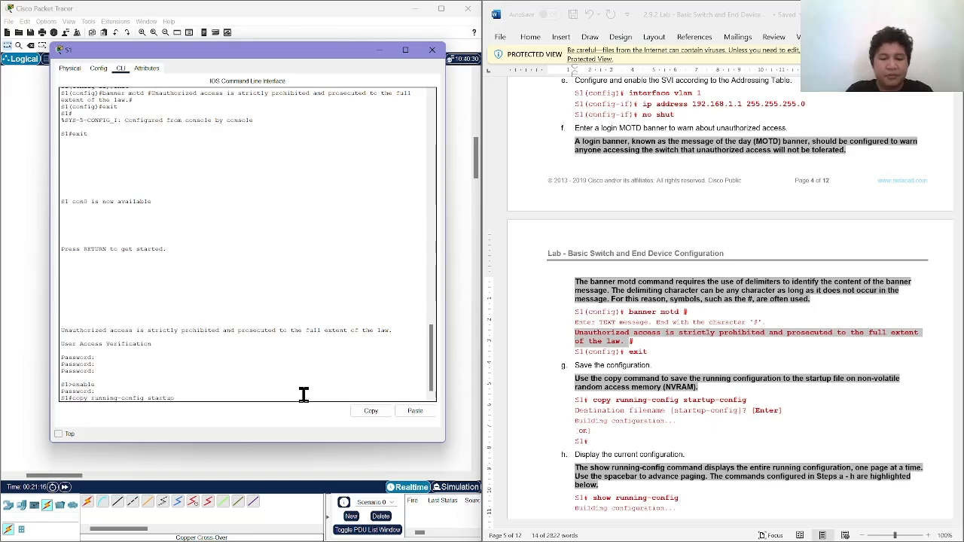
{"action": "type", "text": "-config"}
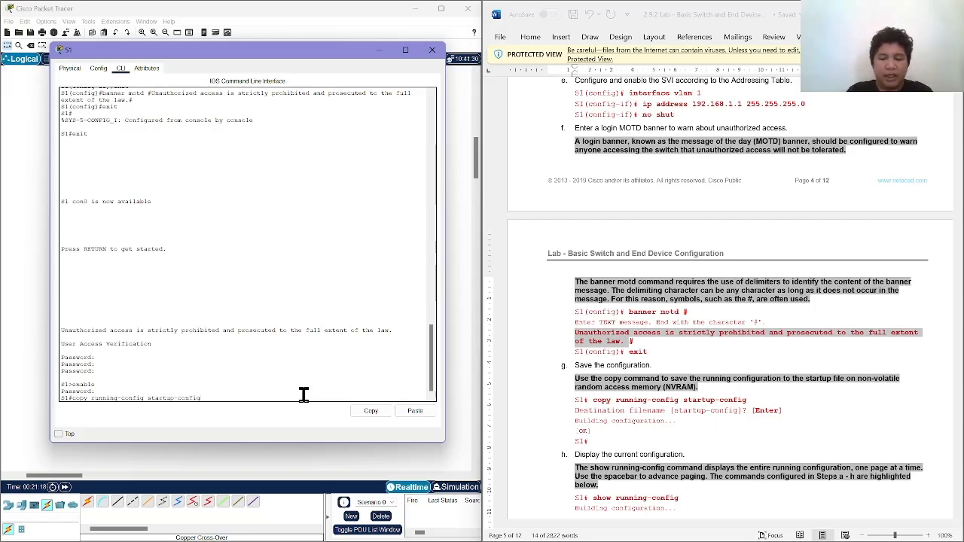
{"action": "key", "text": "Return"}
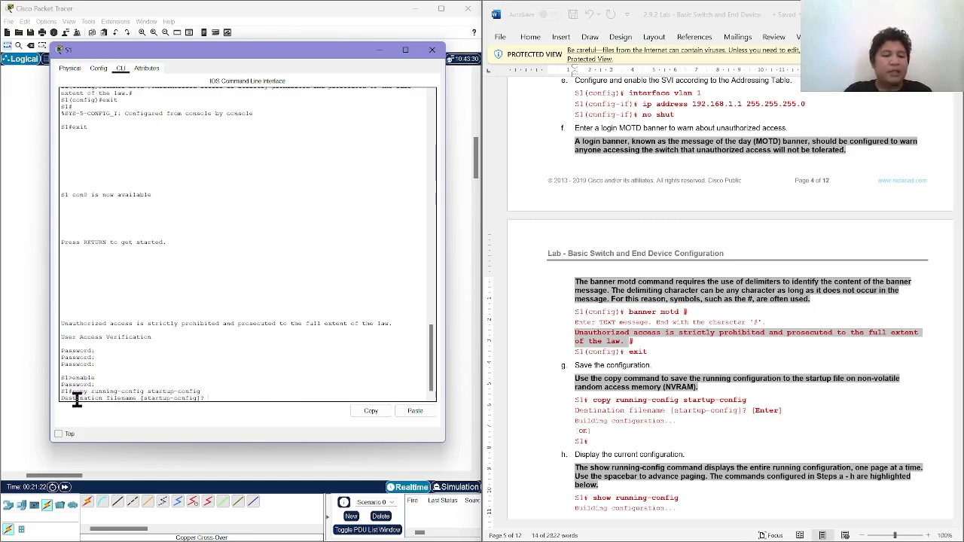
Accept the default destination filename startup-config to save S1's configuration.
{"action": "left_click_drag", "start_coordinate": [62, 400], "coordinate": [197, 397]}
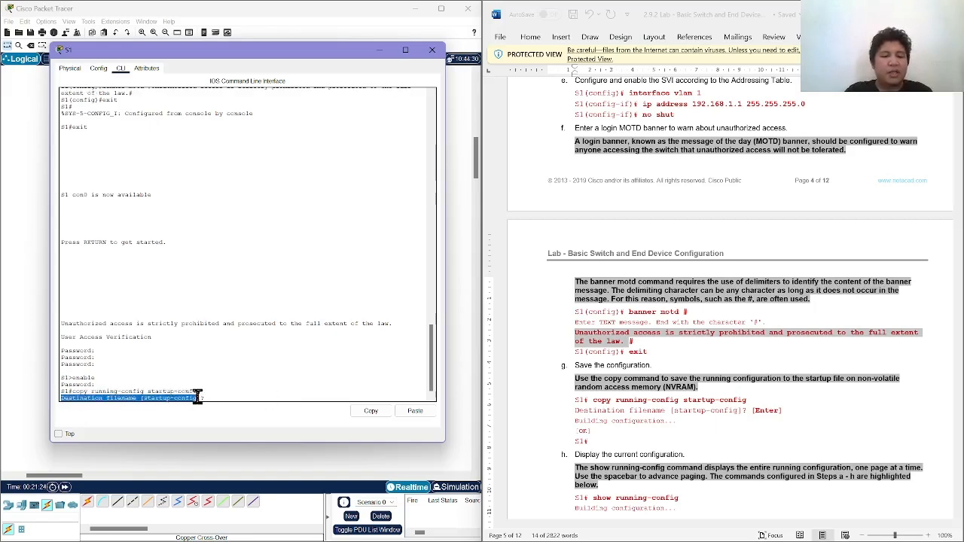
{"action": "left_click", "coordinate": [211, 395]}
{"action": "key", "text": "Return"}
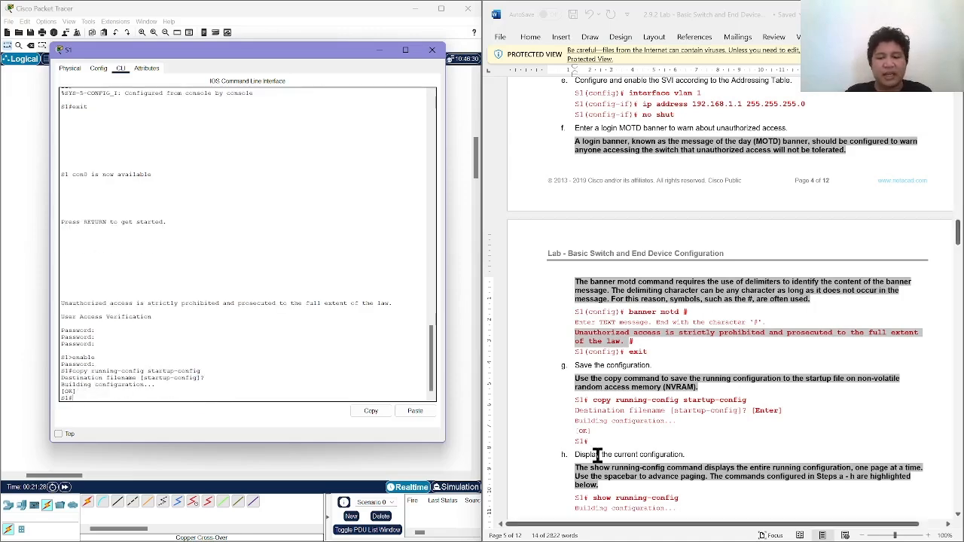
Display S1's current configuration with show running-config, following step h of the lab.
{"action": "scroll", "coordinate": [597, 456], "scroll_direction": "down", "scroll_amount": 2}
{"action": "scroll", "coordinate": [597, 456], "scroll_direction": "down", "scroll_amount": 3}
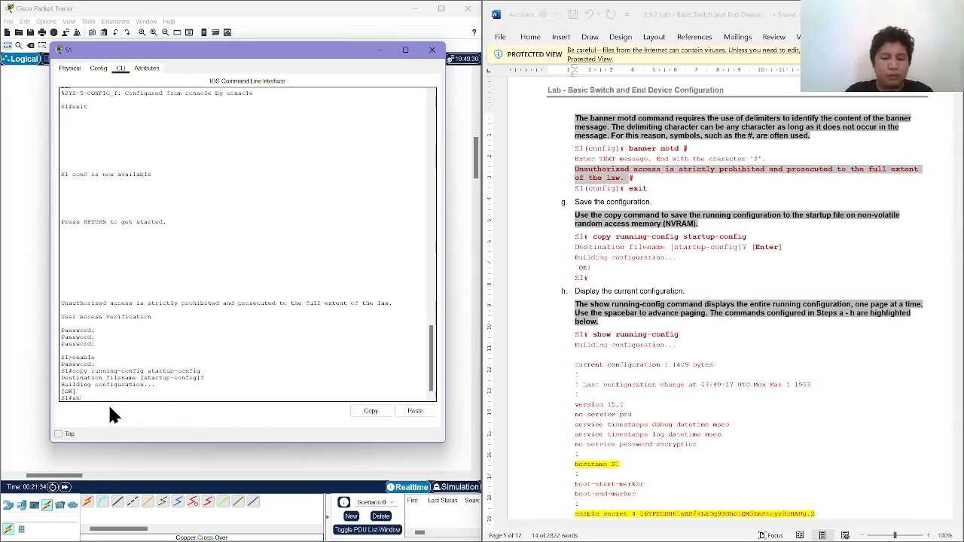
{"action": "type", "text": "nnin"}
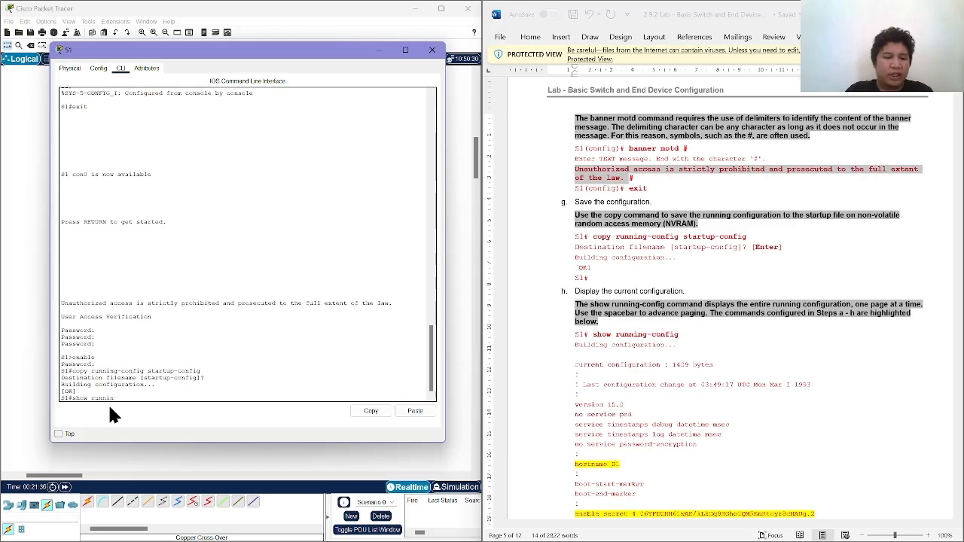
{"action": "type", "text": "g-conf"}
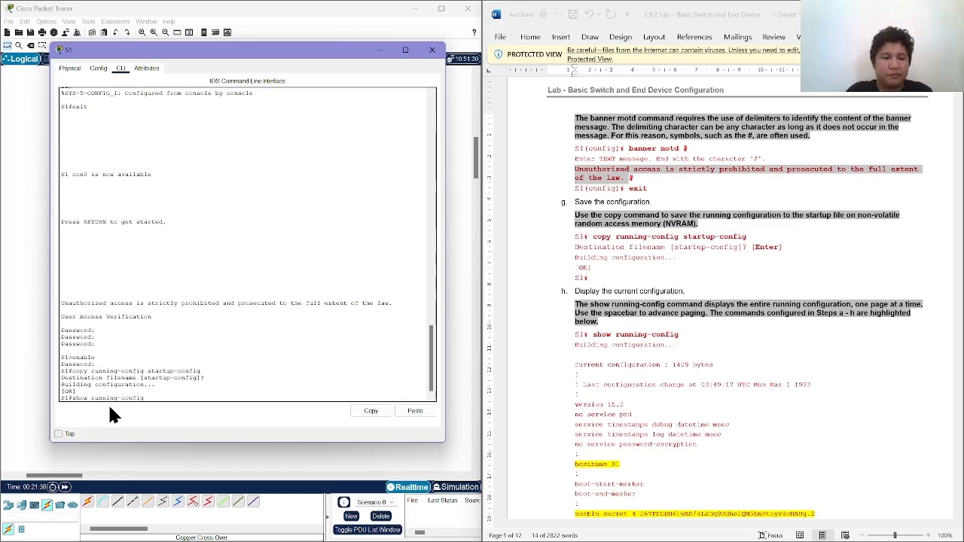
{"action": "type", "text": "ig"}
{"action": "key", "text": "Return"}
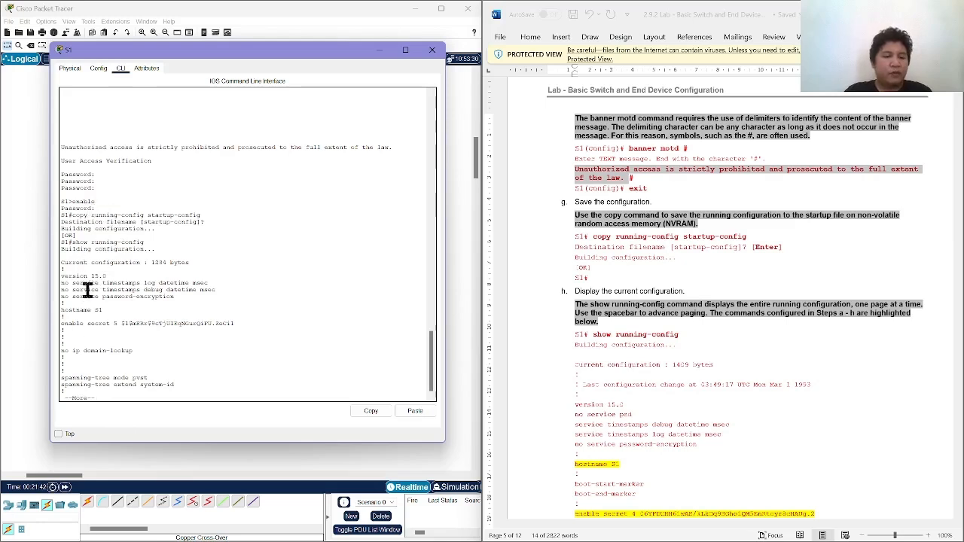
Check the hostname, enable secret and no ip domain-lookup lines in S1's running configuration against the lab instructions.
{"action": "left_click_drag", "start_coordinate": [104, 311], "coordinate": [56, 312]}
{"action": "left_click", "coordinate": [67, 320]}
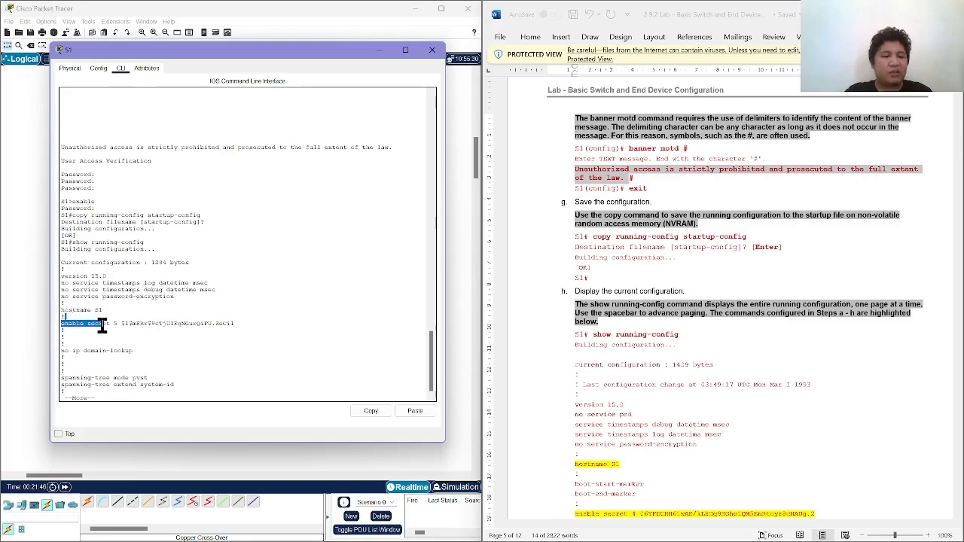
{"action": "left_click_drag", "start_coordinate": [134, 350], "coordinate": [86, 351]}
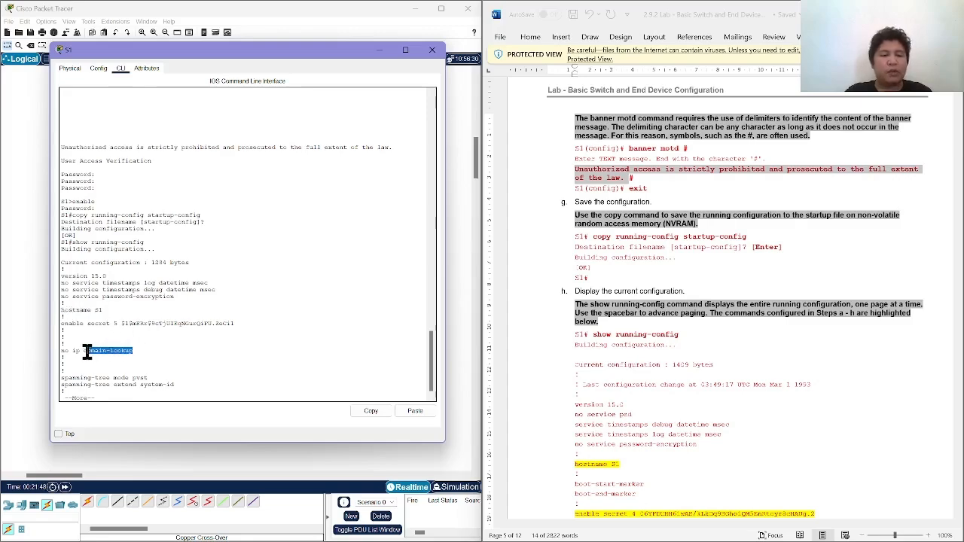
{"action": "scroll", "coordinate": [561, 337], "scroll_direction": "up", "scroll_amount": 10}
{"action": "scroll", "coordinate": [561, 337], "scroll_direction": "up", "scroll_amount": 8}
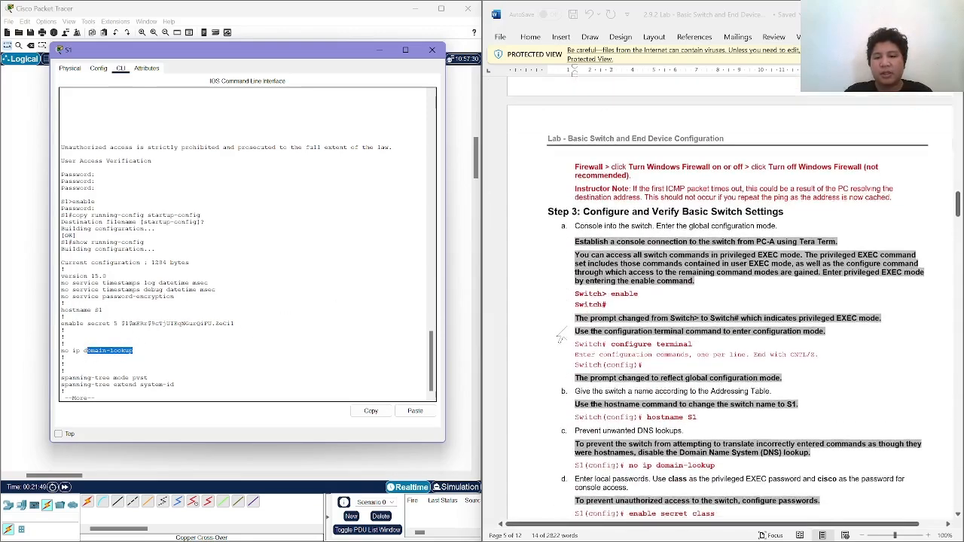
{"action": "scroll", "coordinate": [561, 337], "scroll_direction": "down", "scroll_amount": 15}
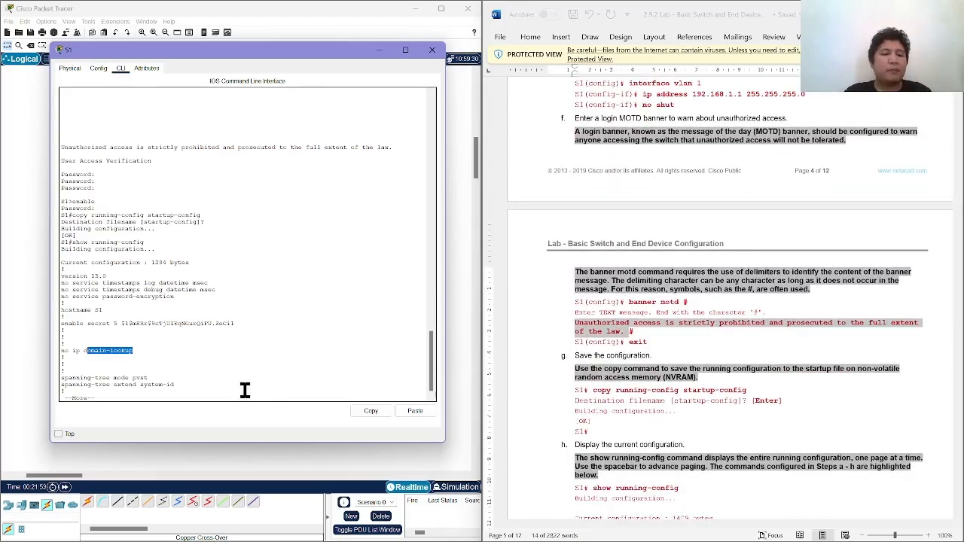
Page through S1's running configuration past the FastEthernet interfaces to the VLAN 1, banner and line settings.
{"action": "left_click", "coordinate": [243, 392]}
{"action": "key", "text": "Return"}
{"action": "key", "text": "Return"}
{"action": "key", "text": "Return"}
{"action": "key", "text": "Return"}
{"action": "key", "text": "Return"}
{"action": "key", "text": "Return"}
{"action": "key", "text": "Return"}
{"action": "key", "text": "Return"}
{"action": "key", "text": "Return"}
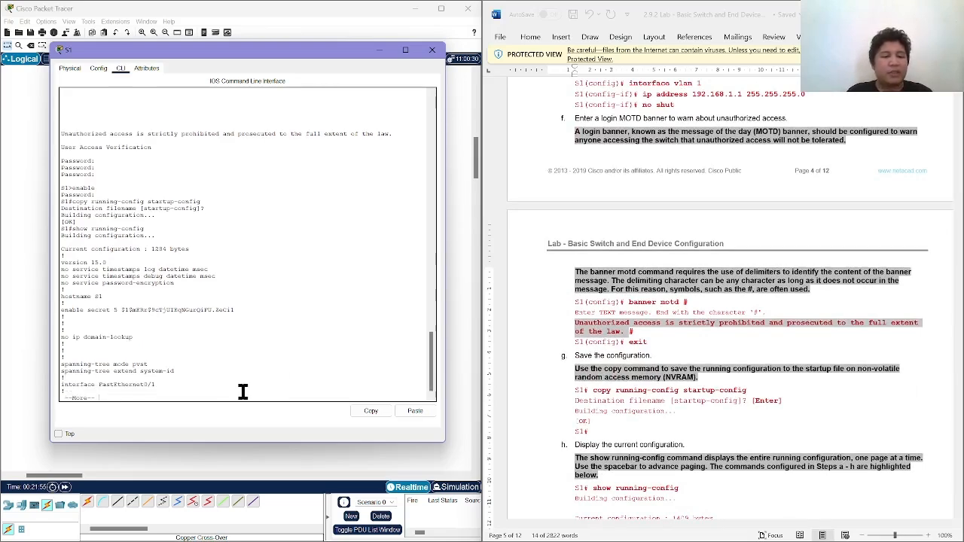
{"action": "key", "text": "Return"}
{"action": "key", "text": "Return"}
{"action": "key", "text": "Return"}
{"action": "key", "text": "Return"}
{"action": "key", "text": "Return"}
{"action": "key", "text": "Return"}
{"action": "key", "text": "Return"}
{"action": "key", "text": "Return"}
{"action": "key", "text": "Return"}
{"action": "key", "text": "Return"}
{"action": "key", "text": "Return"}
{"action": "key", "text": "Return"}
{"action": "key", "text": "Return"}
{"action": "key", "text": "Return"}
{"action": "key", "text": "Return"}
{"action": "key", "text": "Return"}
{"action": "key", "text": "Return"}
{"action": "key", "text": "Return"}
{"action": "key", "text": "Return"}
{"action": "key", "text": "Return"}
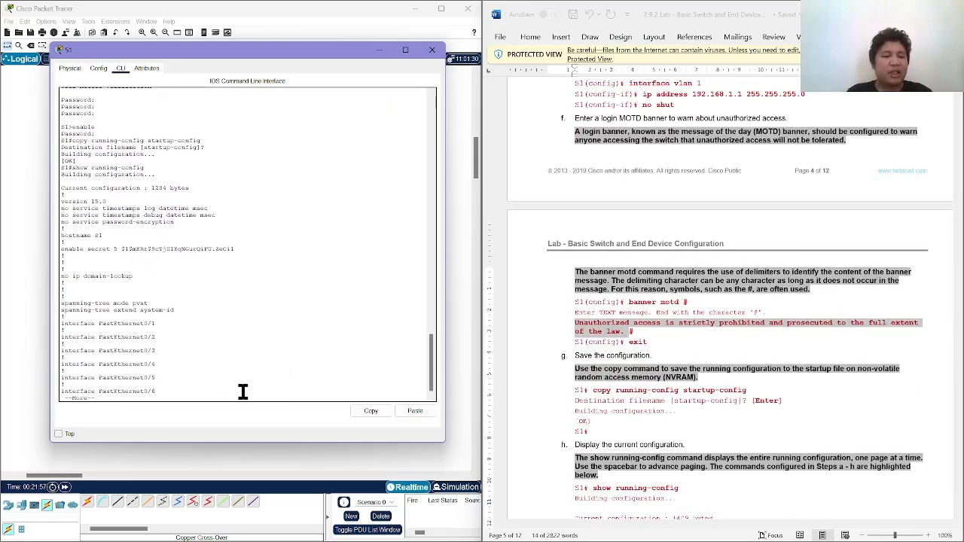
{"action": "key", "text": "Return"}
{"action": "key", "text": "Return"}
{"action": "key", "text": "Return"}
{"action": "key", "text": "Return"}
{"action": "key", "text": "Return"}
{"action": "key", "text": "Return"}
{"action": "key", "text": "Return"}
{"action": "key", "text": "Return"}
{"action": "key", "text": "Return"}
{"action": "key", "text": "Return"}
{"action": "key", "text": "Return"}
{"action": "key", "text": "Return"}
{"action": "key", "text": "Return"}
{"action": "key", "text": "Return"}
{"action": "key", "text": "Return"}
{"action": "key", "text": "Return"}
{"action": "key", "text": "Return"}
{"action": "key", "text": "Return"}
{"action": "key", "text": "Return"}
{"action": "key", "text": "Return"}
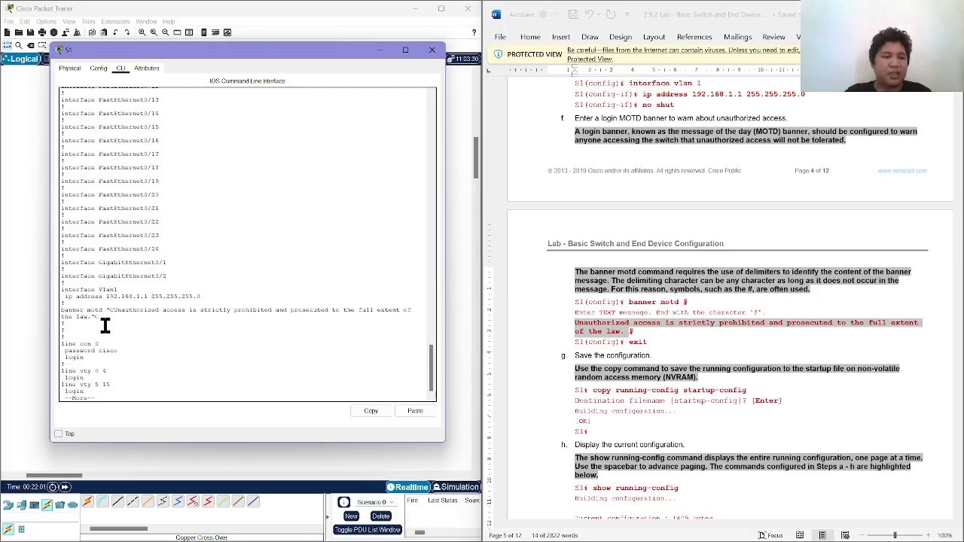
Check VLAN 1's IP address and the console line settings, and page to the end of S1's running configuration.
{"action": "left_click_drag", "start_coordinate": [64, 300], "coordinate": [228, 301]}
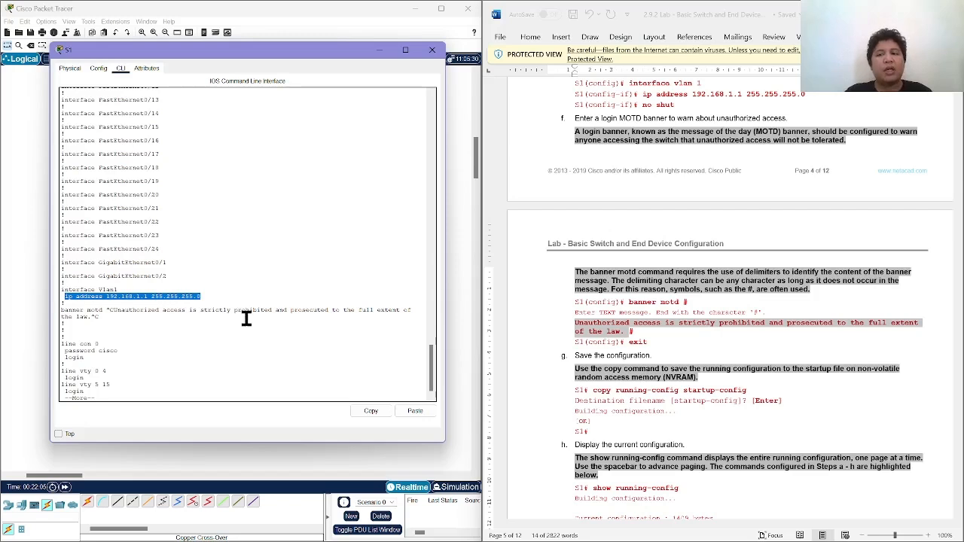
{"action": "left_click", "coordinate": [111, 350]}
{"action": "left_click_drag", "start_coordinate": [111, 350], "coordinate": [130, 361]}
{"action": "left_click", "coordinate": [131, 362]}
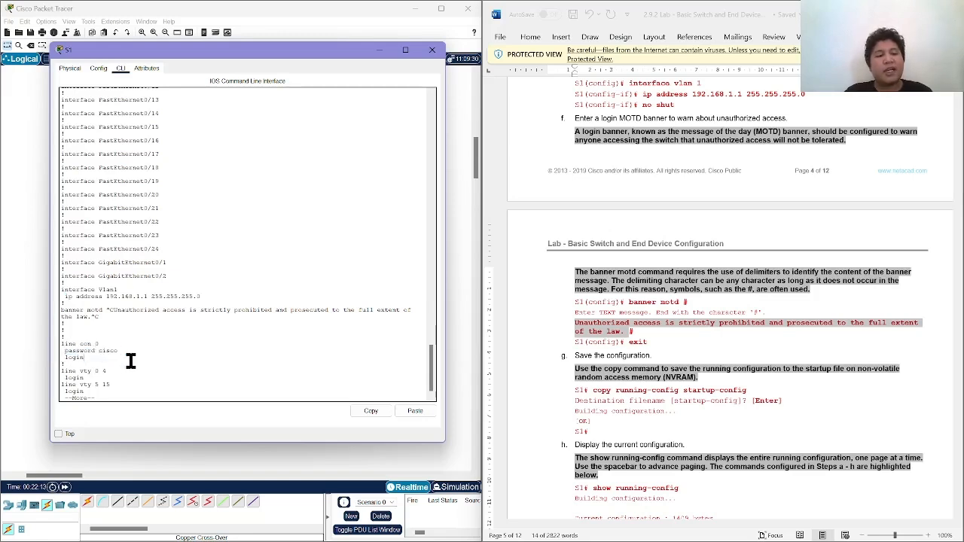
{"action": "key", "text": "Return"}
{"action": "key", "text": "Return"}
{"action": "key", "text": "Return"}
{"action": "key", "text": "Return"}
{"action": "key", "text": "Return"}
{"action": "key", "text": "Return"}
{"action": "key", "text": "Return"}
{"action": "key", "text": "Return"}
{"action": "key", "text": "Return"}
{"action": "key", "text": "Return"}
{"action": "key", "text": "Return"}
{"action": "key", "text": "Return"}
{"action": "key", "text": "Return"}
{"action": "key", "text": "Return"}
{"action": "key", "text": "Return"}
{"action": "key", "text": "Return"}
{"action": "key", "text": "Return"}
{"action": "key", "text": "Return"}
{"action": "key", "text": "Return"}
{"action": "key", "text": "Return"}
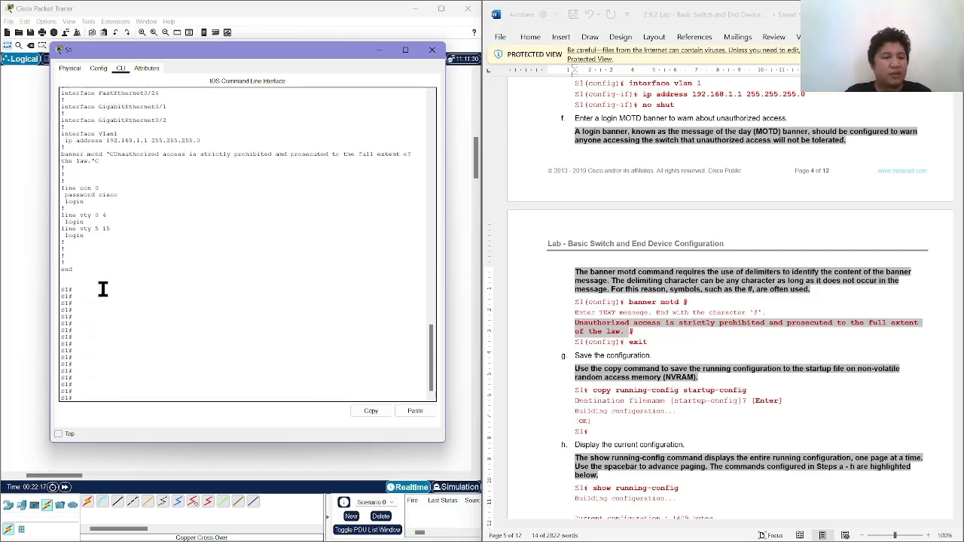
Review the lab through step j, close S1's window and start a command-line session on switch S2.
{"action": "scroll", "coordinate": [693, 366], "scroll_direction": "down", "scroll_amount": 4}
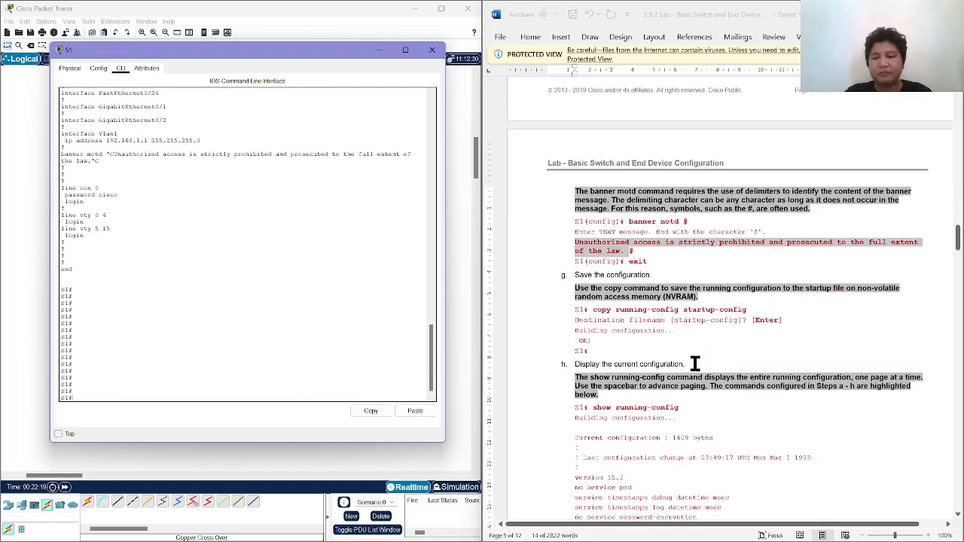
{"action": "scroll", "coordinate": [694, 364], "scroll_direction": "down", "scroll_amount": 15}
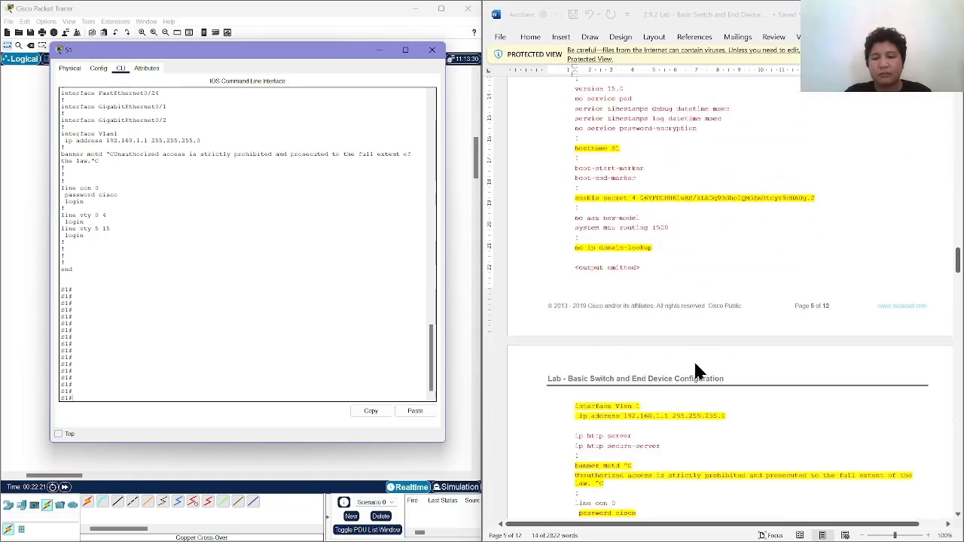
{"action": "scroll", "coordinate": [694, 363], "scroll_direction": "down", "scroll_amount": 6}
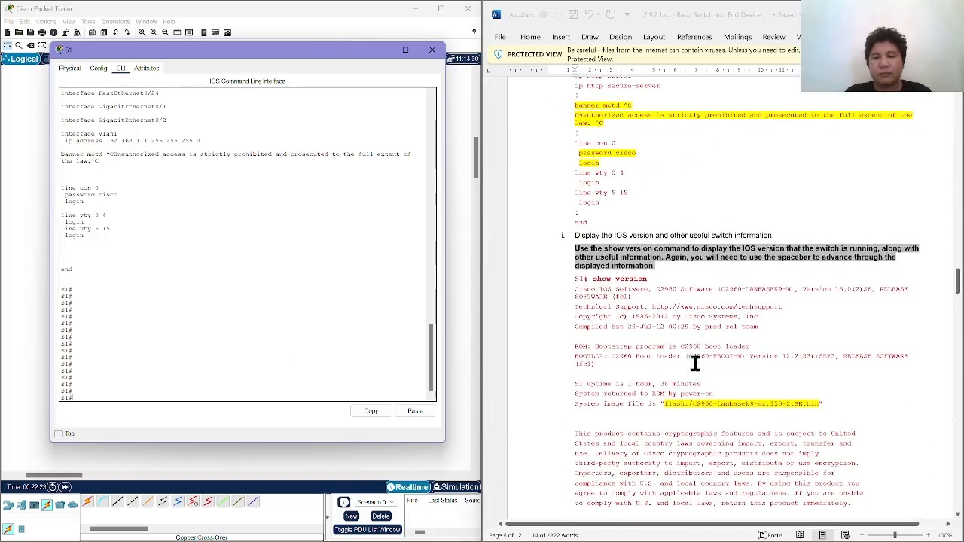
{"action": "scroll", "coordinate": [694, 364], "scroll_direction": "down", "scroll_amount": 15}
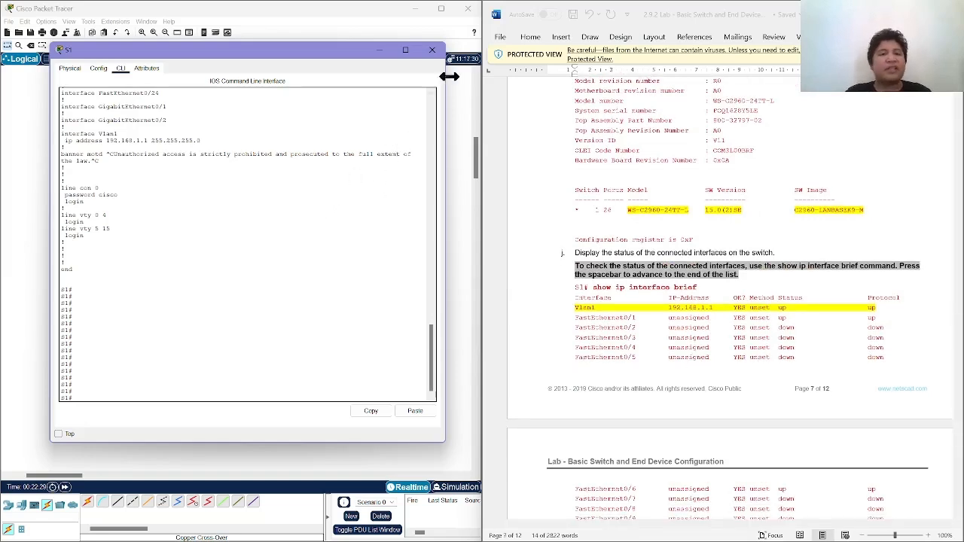
{"action": "left_click", "coordinate": [434, 52]}
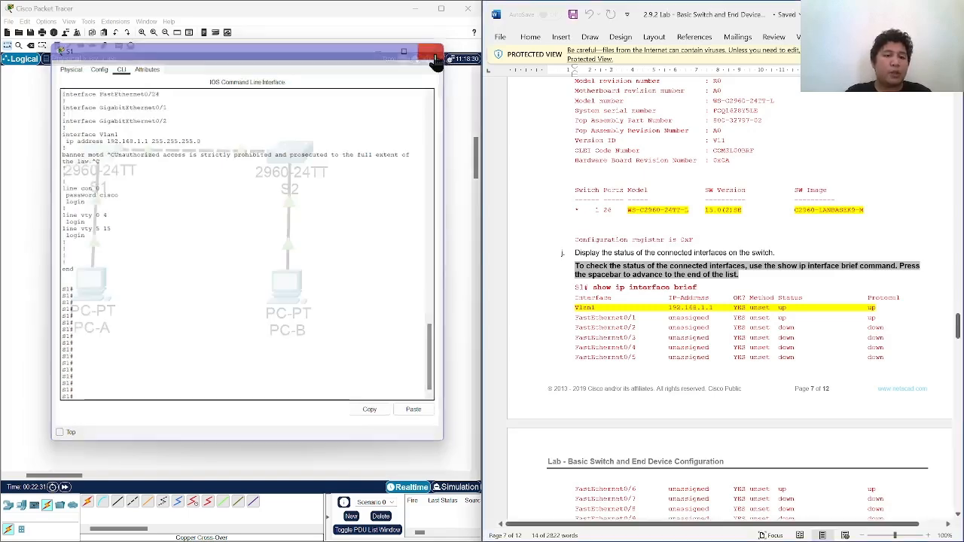
{"action": "left_click", "coordinate": [305, 164]}
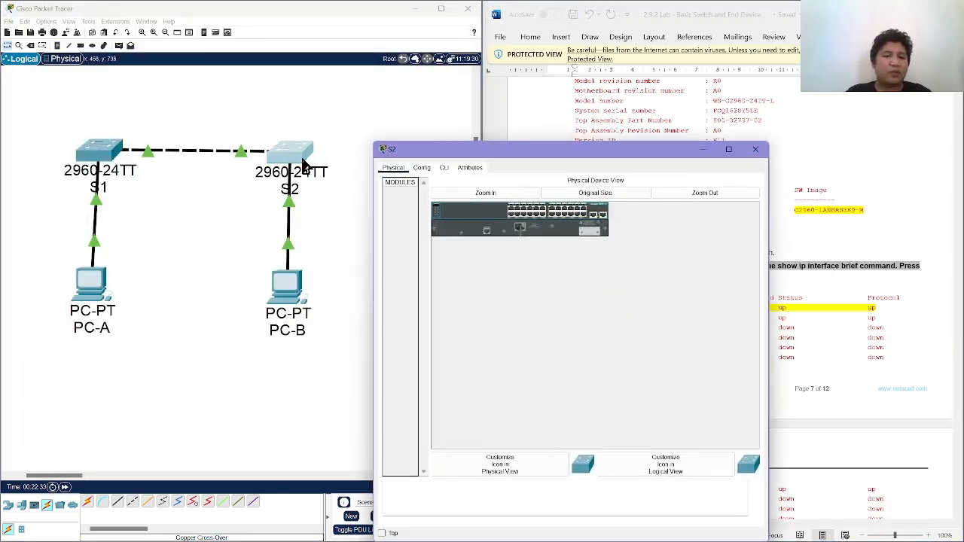
{"action": "left_click", "coordinate": [442, 168]}
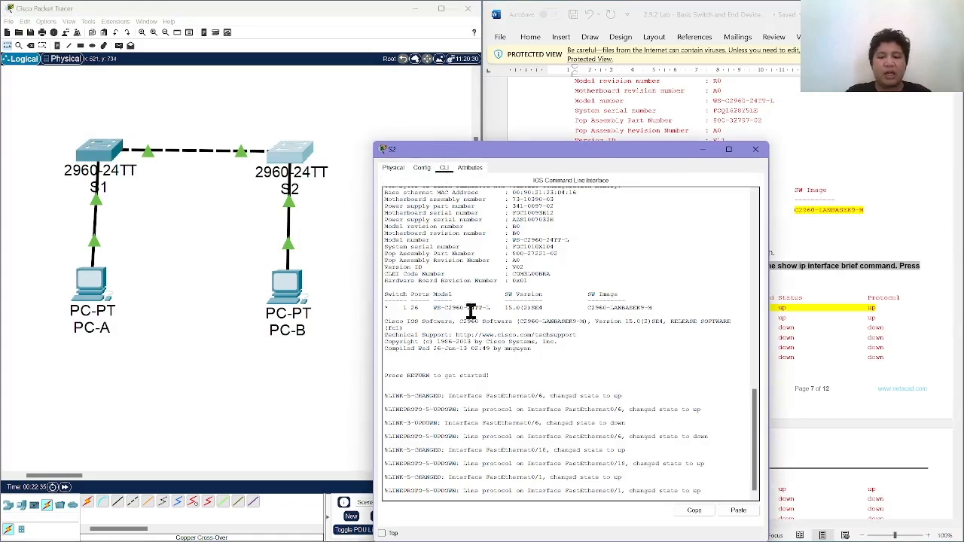
{"action": "key", "text": "Return"}
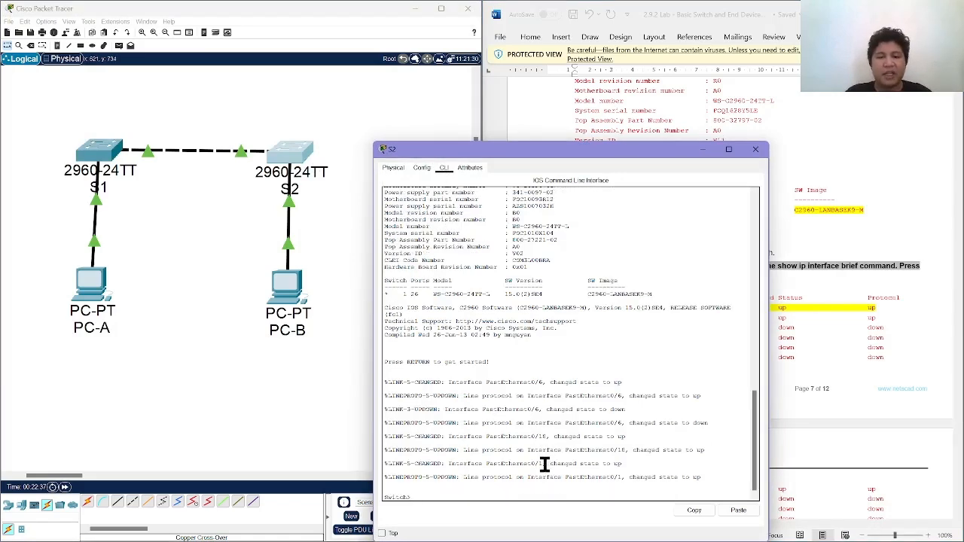
{"action": "left_click_drag", "start_coordinate": [523, 153], "coordinate": [256, 83]}
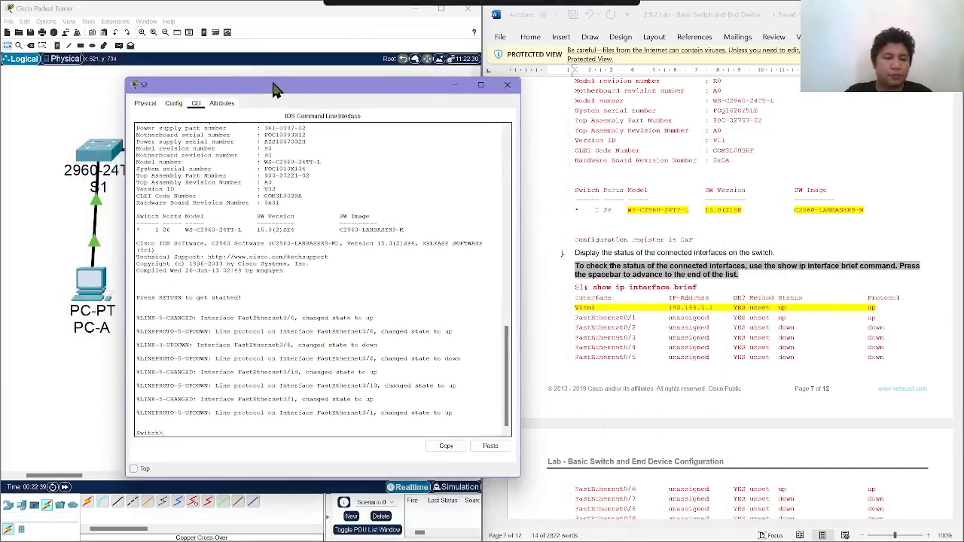
Enter privileged EXEC mode and global configuration mode on S2 using en and config t.
{"action": "type", "text": "en"}
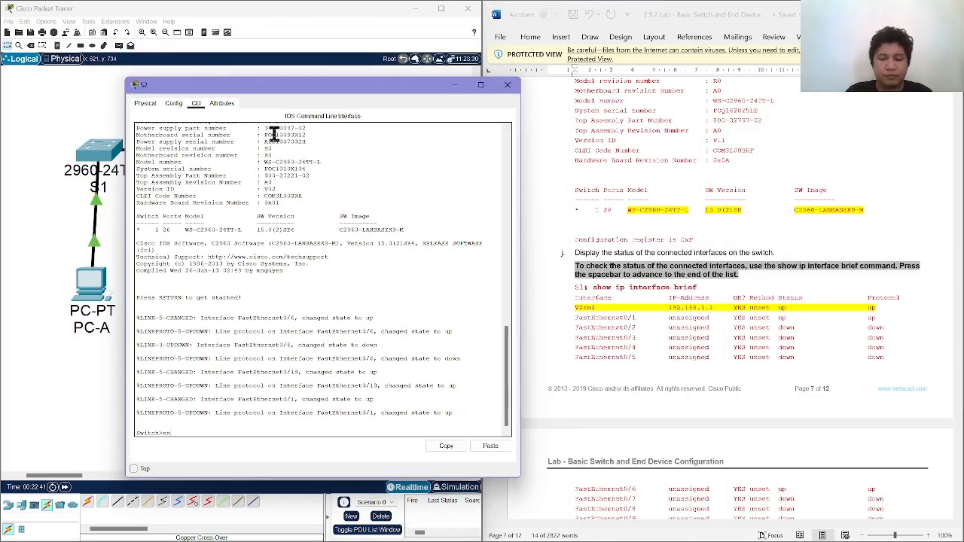
{"action": "key", "text": "Return"}
{"action": "type", "text": "config t"}
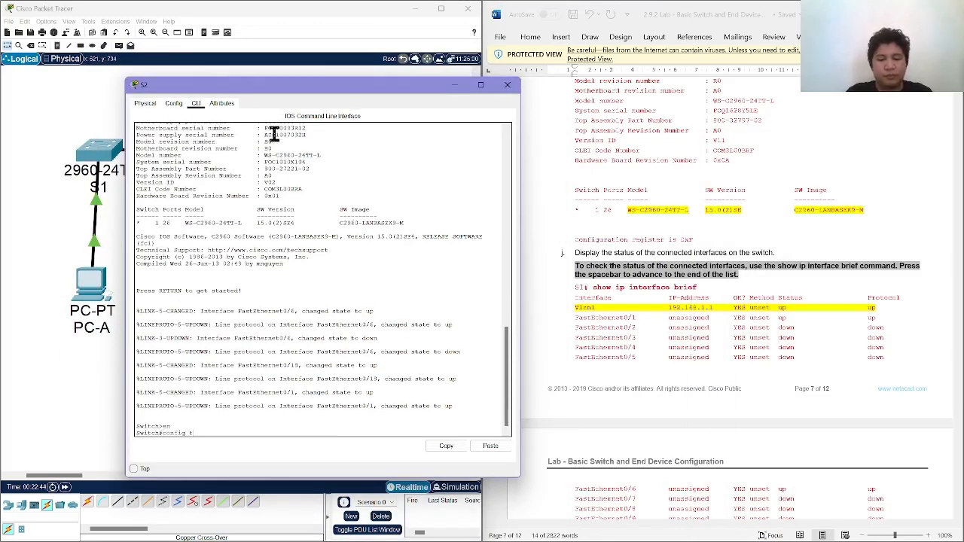
{"action": "key", "text": "Return"}
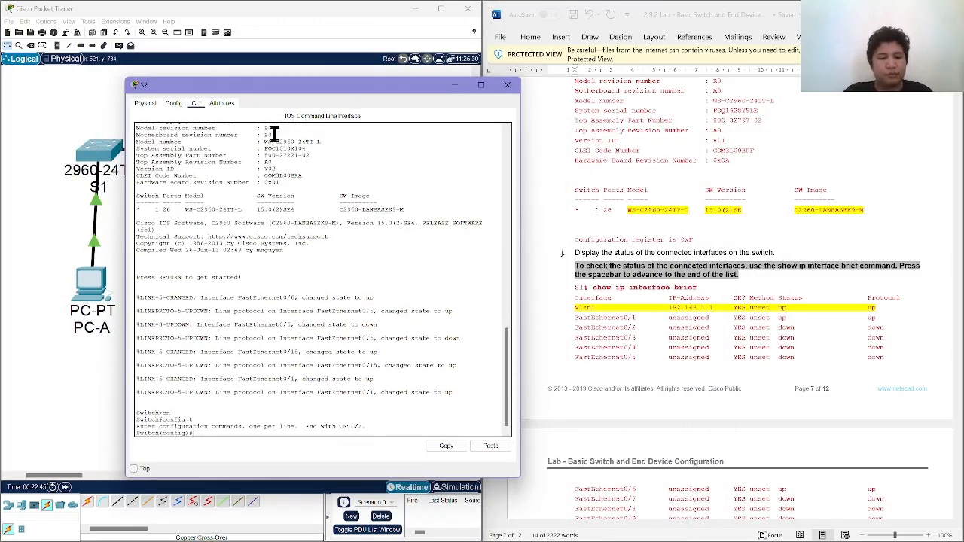
Set the second switch's hostname to S2 according to the lab's addressing table.
{"action": "type", "text": "h"}
{"action": "scroll", "coordinate": [723, 259], "scroll_direction": "up", "scroll_amount": 20}
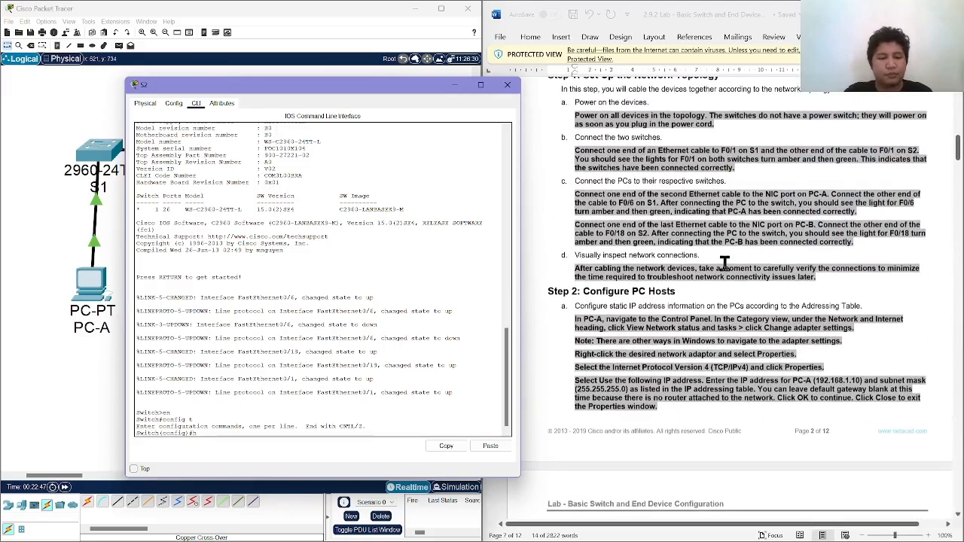
{"action": "type", "text": "ostname"}
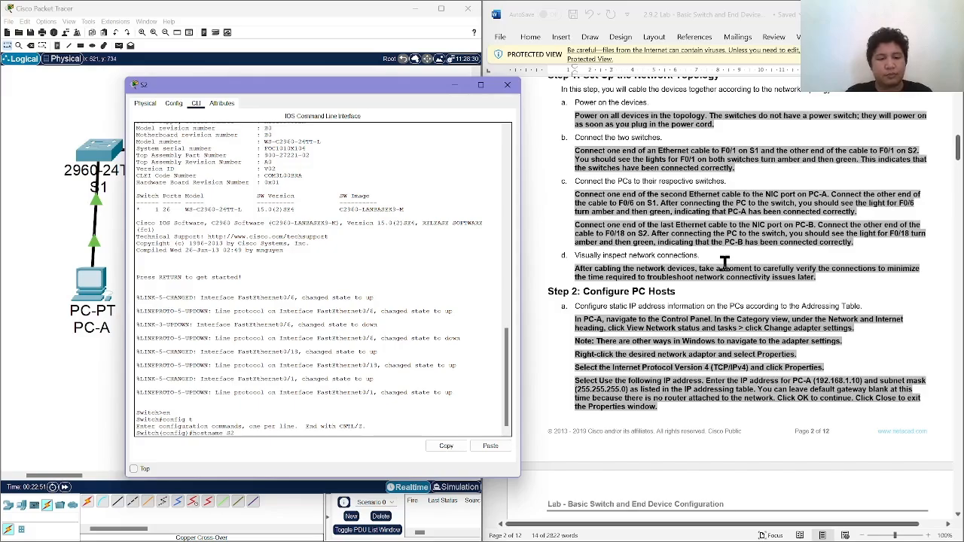
{"action": "type", "text": " S2"}
{"action": "key", "text": "Return"}
Disable DNS lookups on S2 with no ip domain-lookup, following step c of the lab.
{"action": "scroll", "coordinate": [852, 261], "scroll_direction": "up", "scroll_amount": 10}
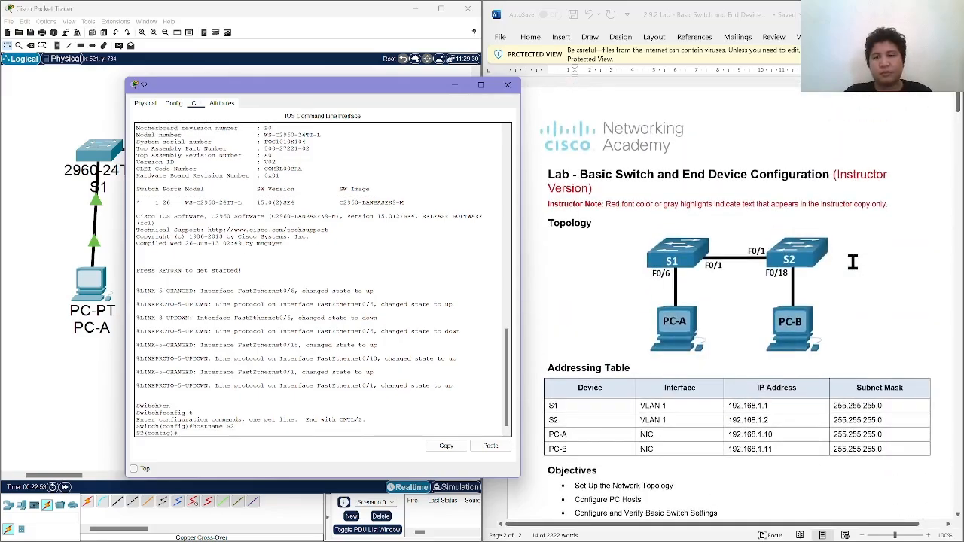
{"action": "scroll", "coordinate": [853, 261], "scroll_direction": "down", "scroll_amount": 15}
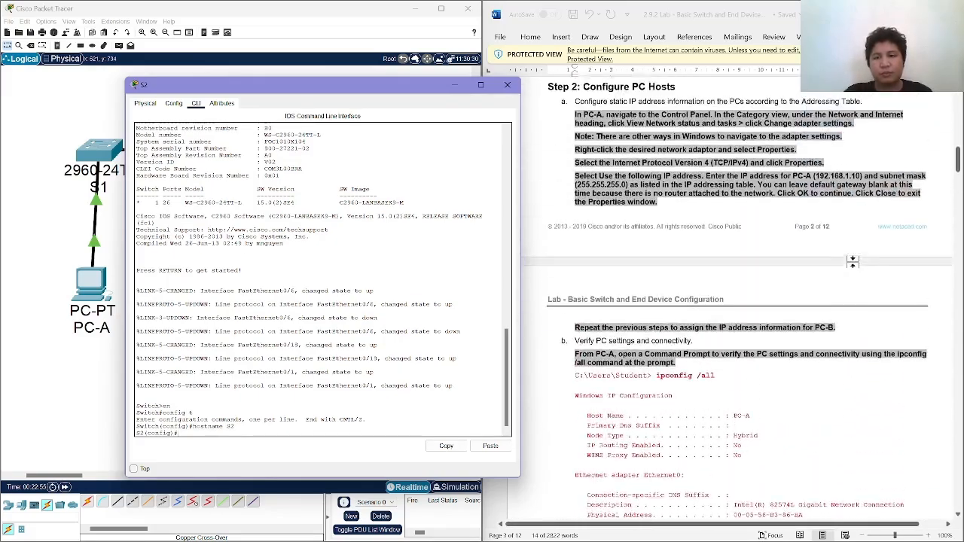
{"action": "scroll", "coordinate": [852, 262], "scroll_direction": "up", "scroll_amount": 6}
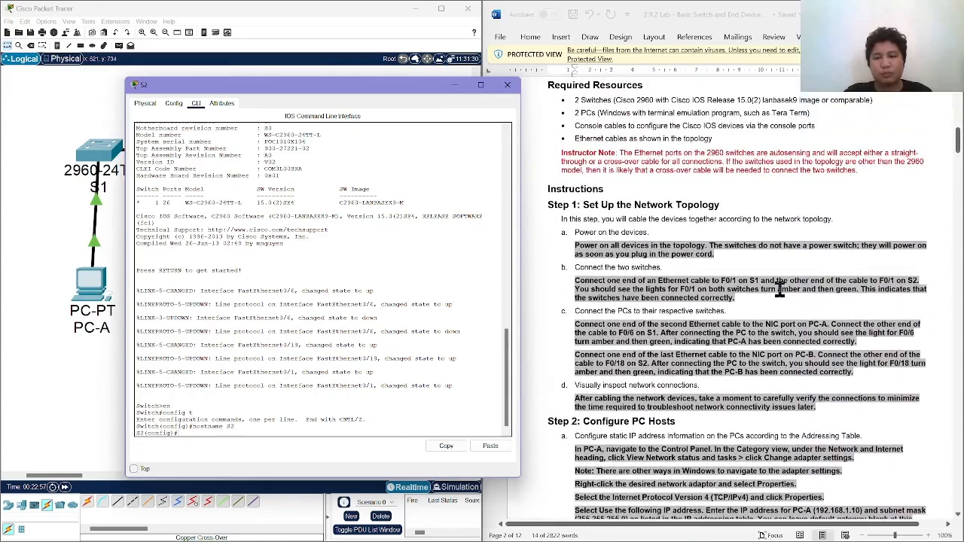
{"action": "scroll", "coordinate": [780, 290], "scroll_direction": "down", "scroll_amount": 1}
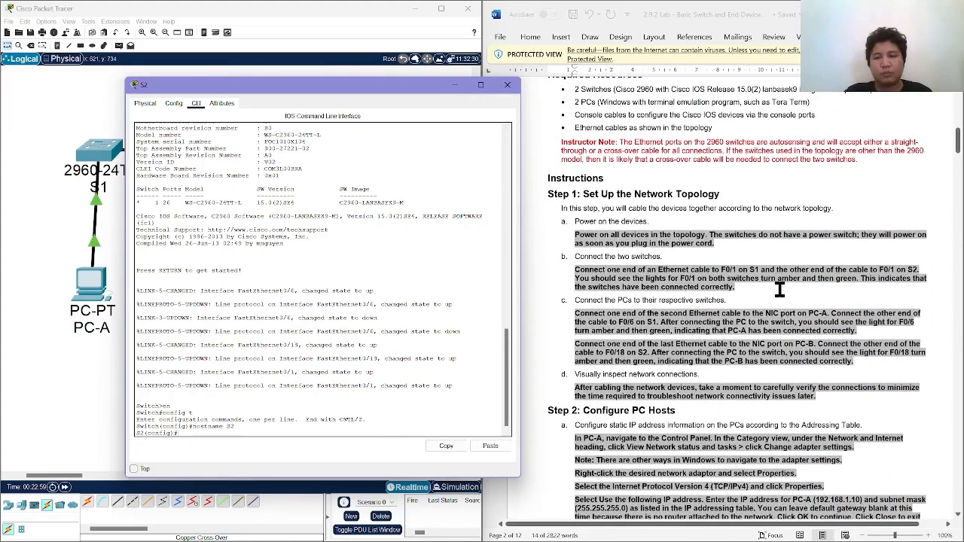
{"action": "scroll", "coordinate": [779, 290], "scroll_direction": "down", "scroll_amount": 20}
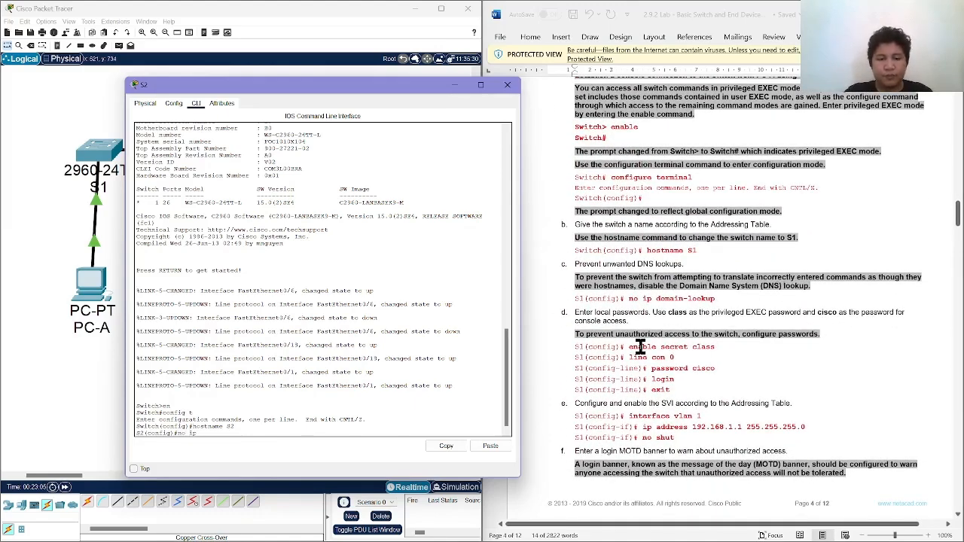
{"action": "type", "text": "omain- lo"}
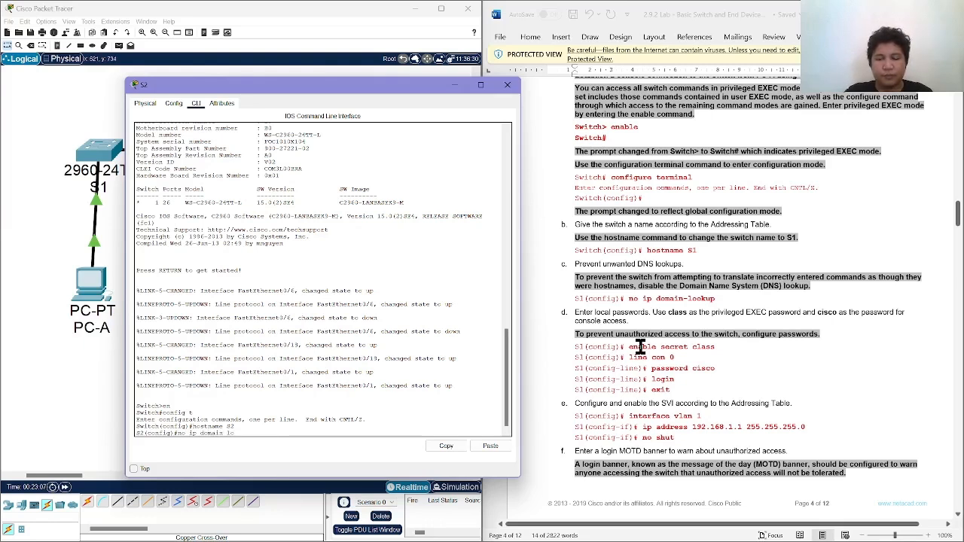
{"action": "type", "text": "okup"}
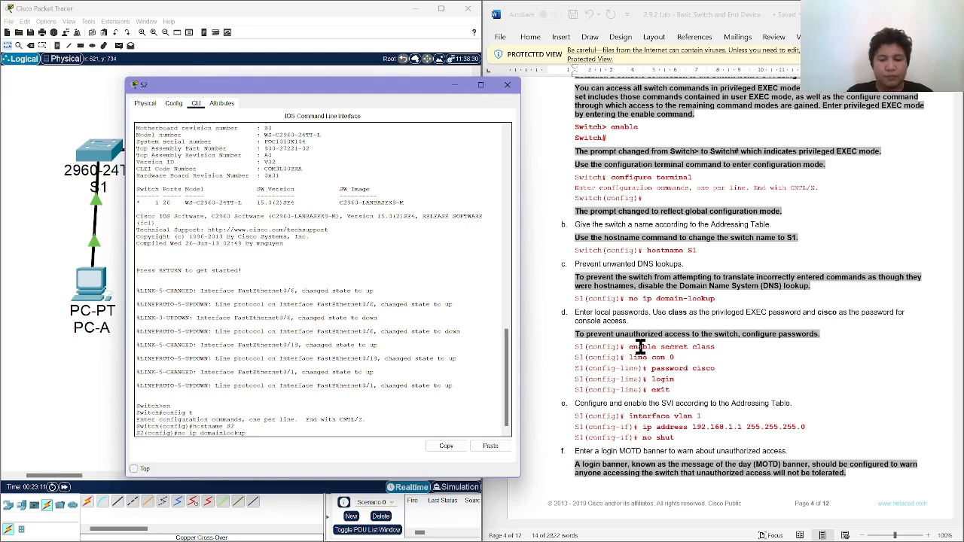
{"action": "key", "text": "Return"}
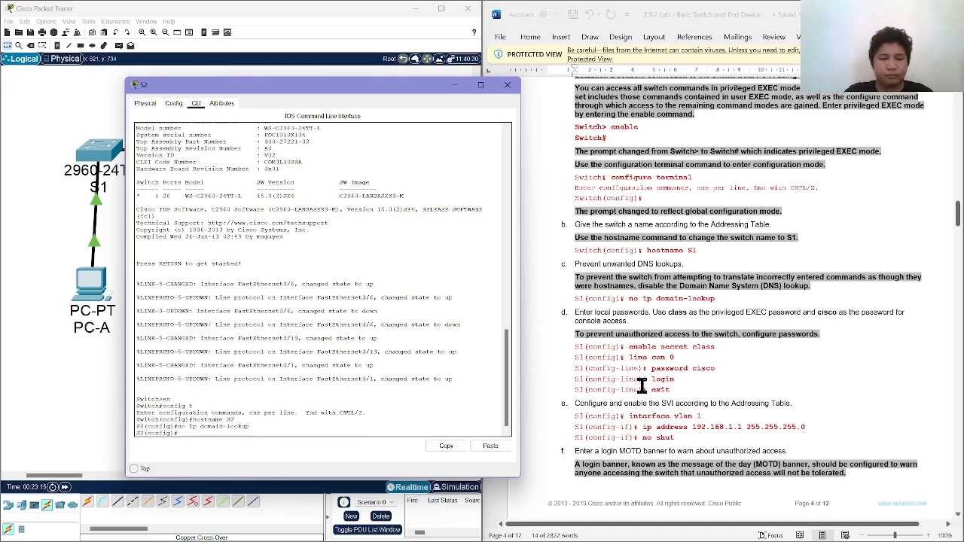
Set the privileged EXEC password on S2 with enable secret, using the password given in step d of the lab.
{"action": "type", "text": "e"}
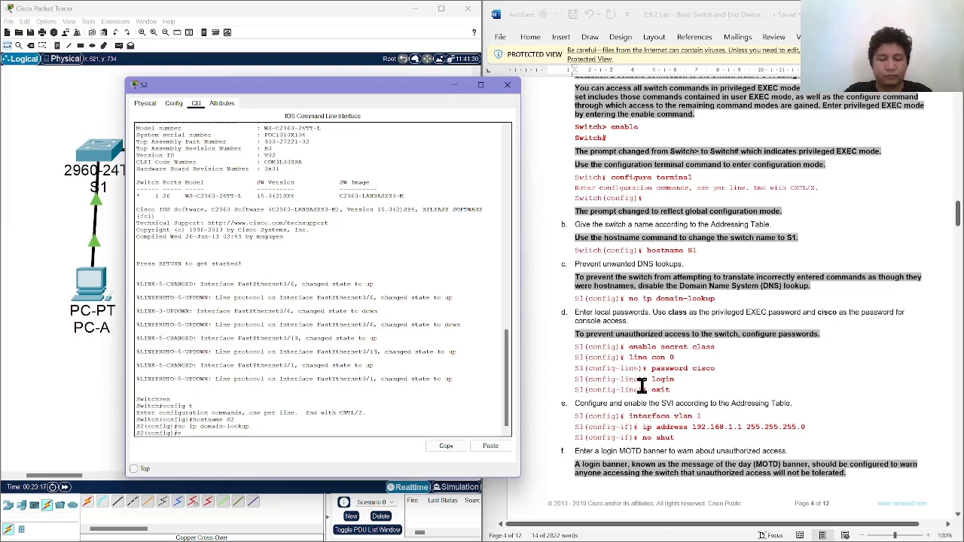
{"action": "type", "text": "nable sec"}
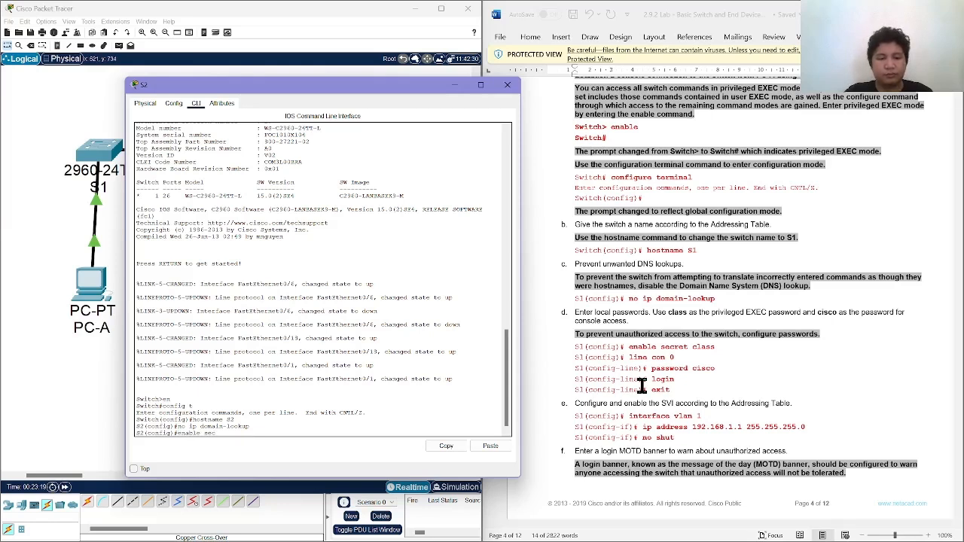
{"action": "type", "text": "ret"}
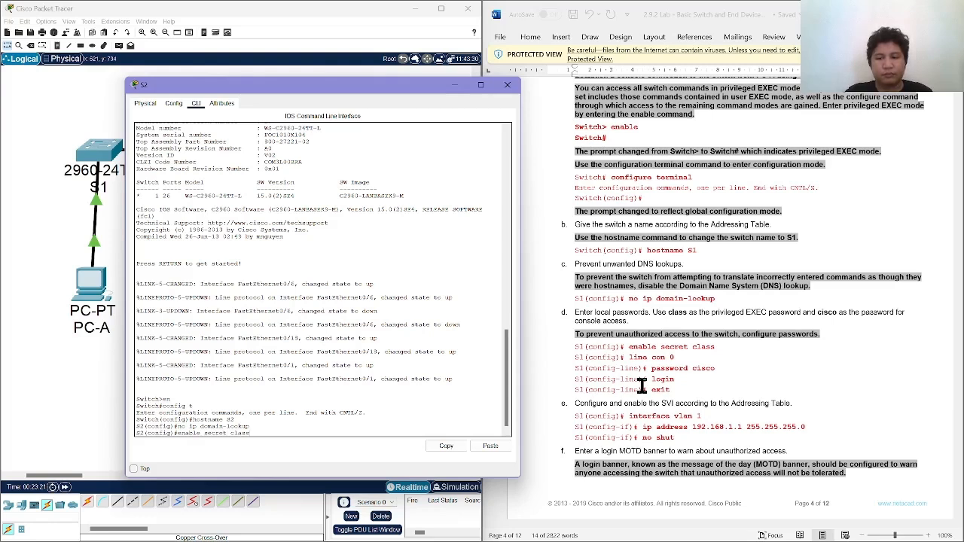
{"action": "type", "text": " class"}
{"action": "key", "text": "Return"}
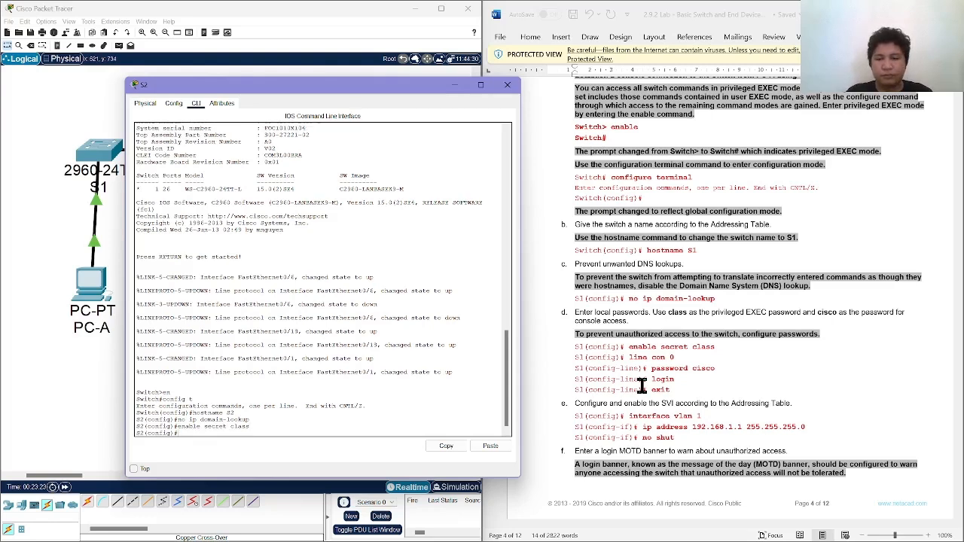
{"action": "type", "text": "line con0"}
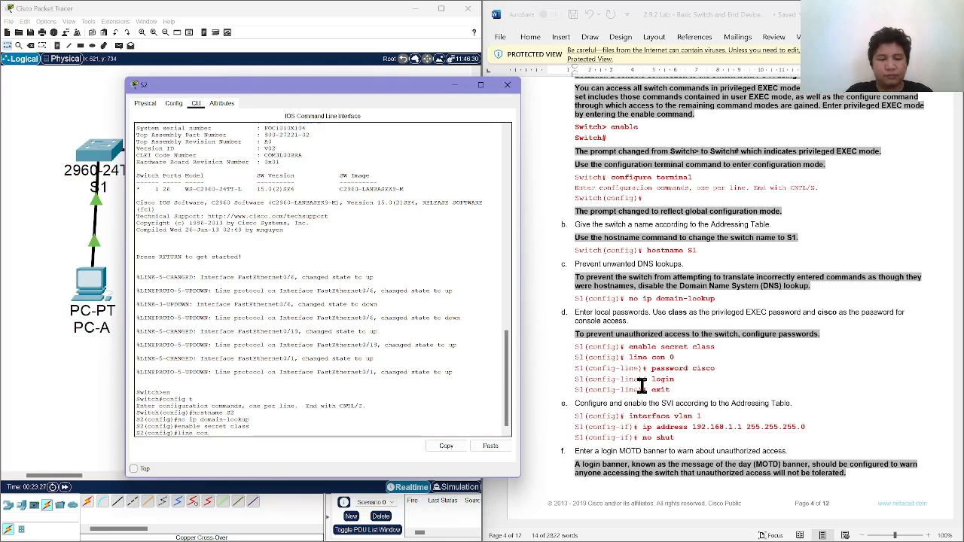
{"action": "key", "text": "Return"}
Configure console line 0 on S2 with the lab's console password, require login, and exit to global configuration mode.
{"action": "type", "text": "line con 0"}
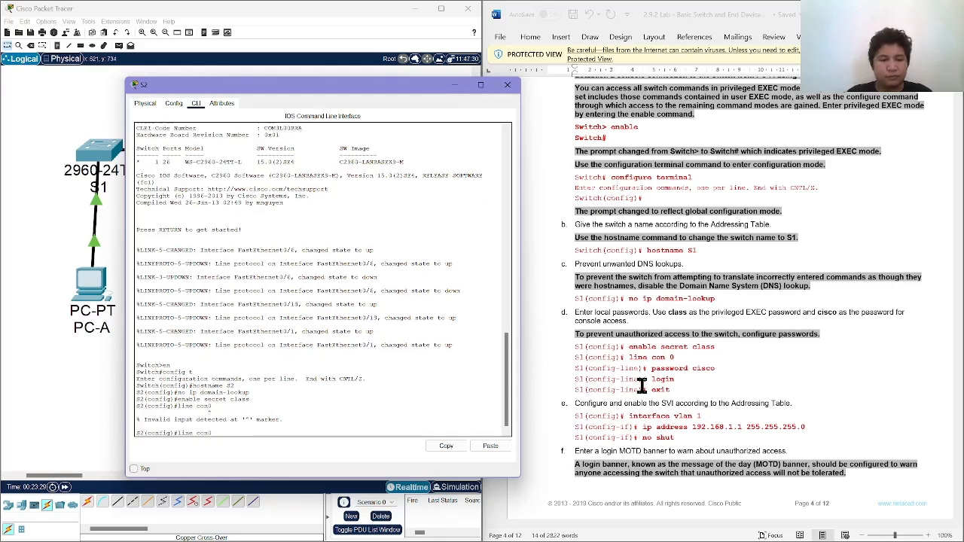
{"action": "key", "text": "Return"}
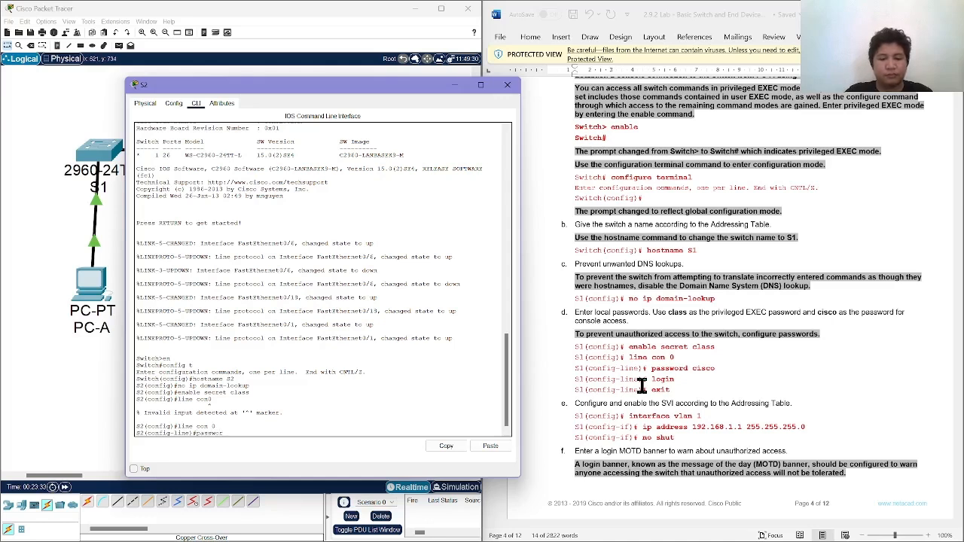
{"action": "type", "text": "password cisco"}
{"action": "key", "text": "Return"}
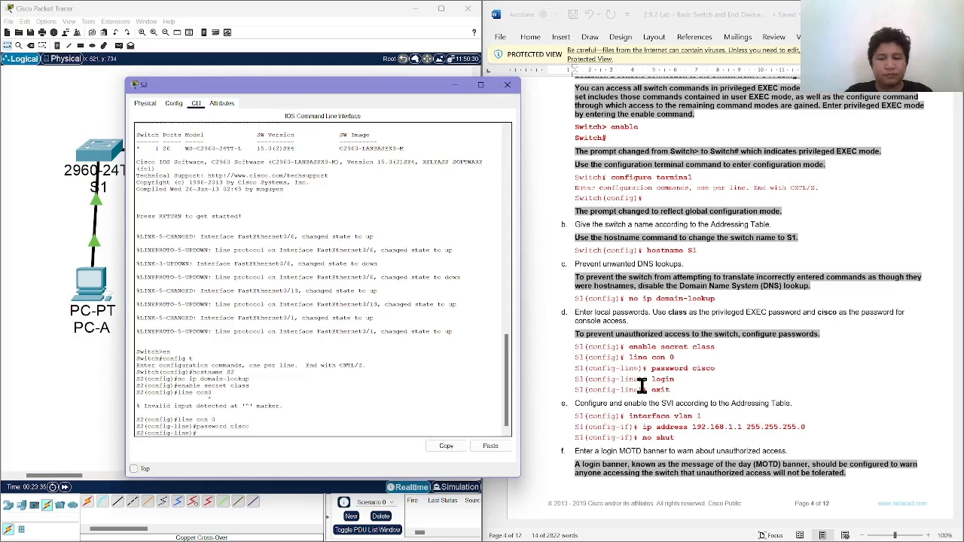
{"action": "type", "text": "login"}
{"action": "key", "text": "Return"}
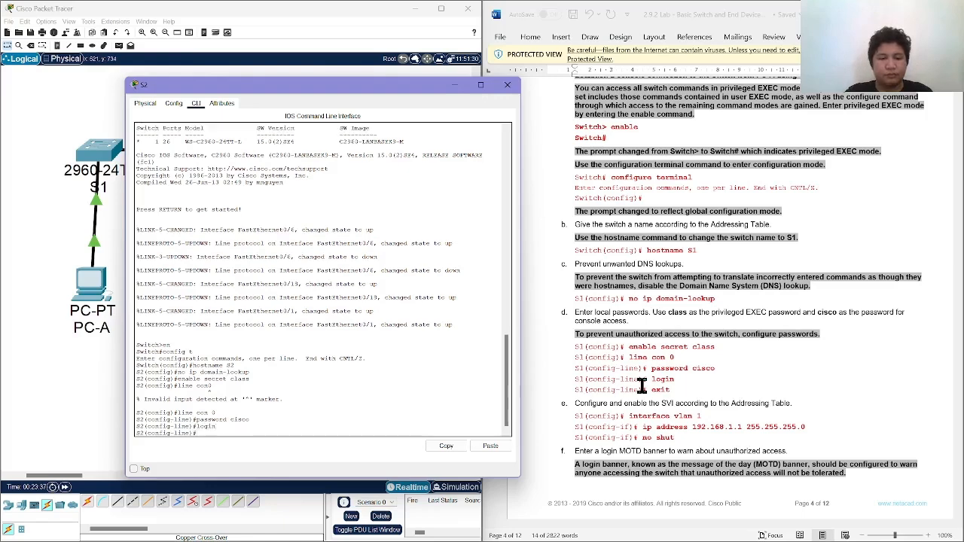
{"action": "scroll", "coordinate": [669, 424], "scroll_direction": "down", "scroll_amount": 2}
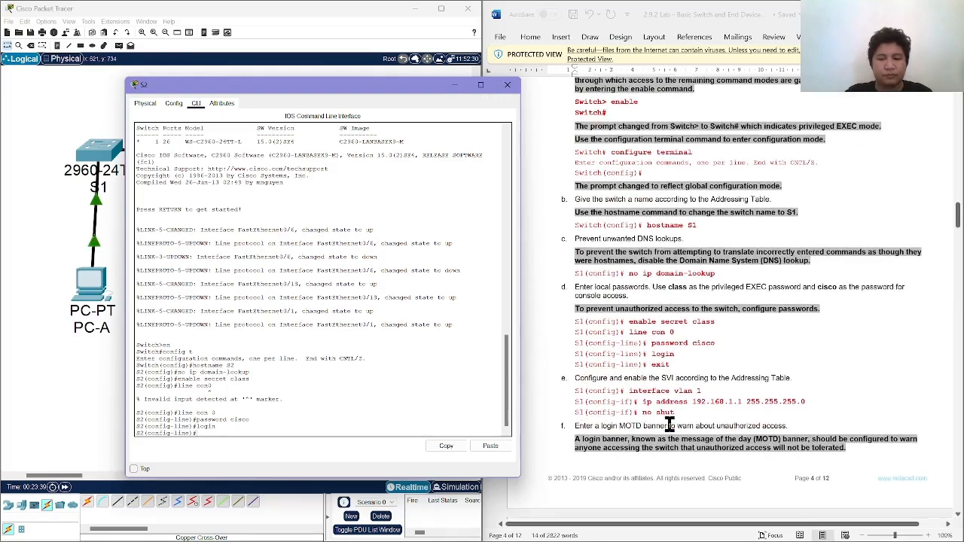
{"action": "type", "text": "exit"}
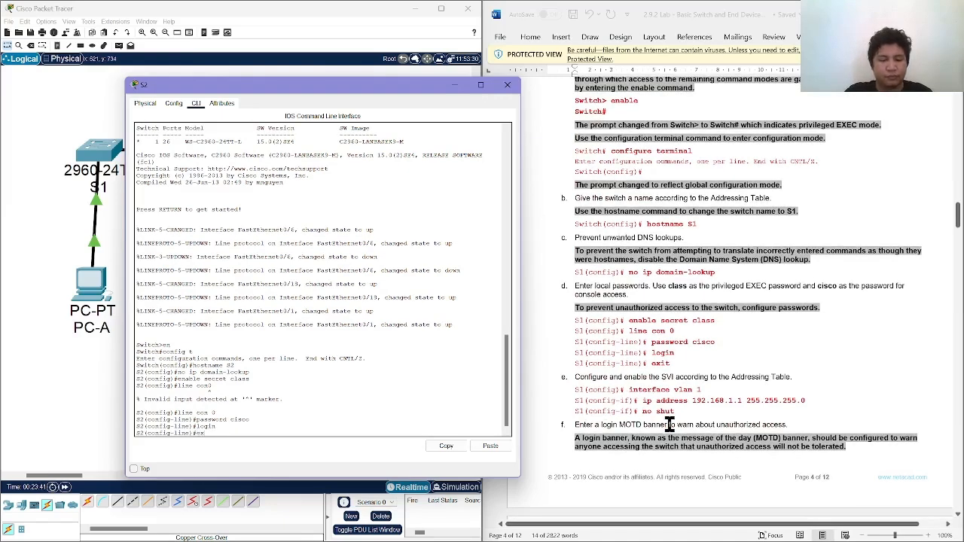
{"action": "key", "text": "Return"}
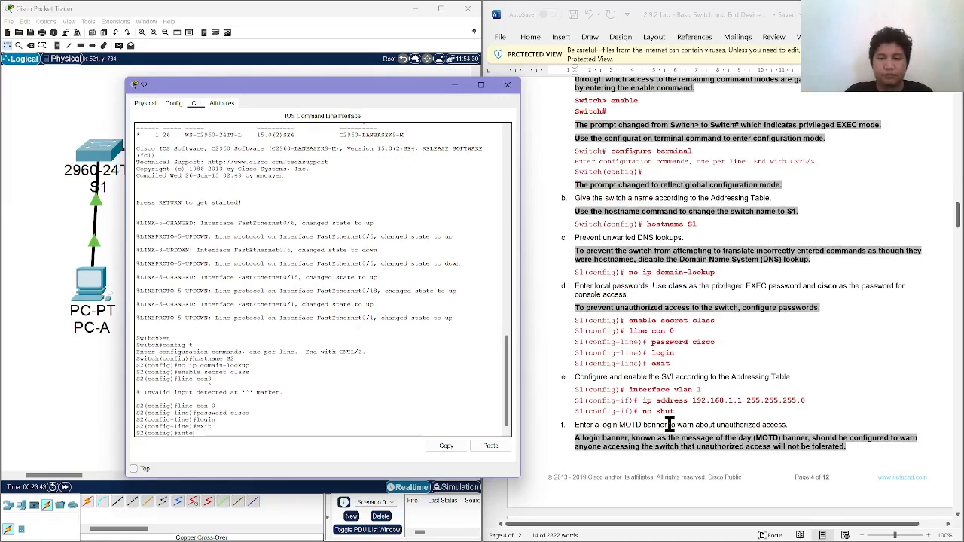
Assign IP address 192.168.1.2 with mask 255.255.255.0 to interface vlan 1 on S2, following the Addressing Table.
{"action": "type", "text": "interfa"}
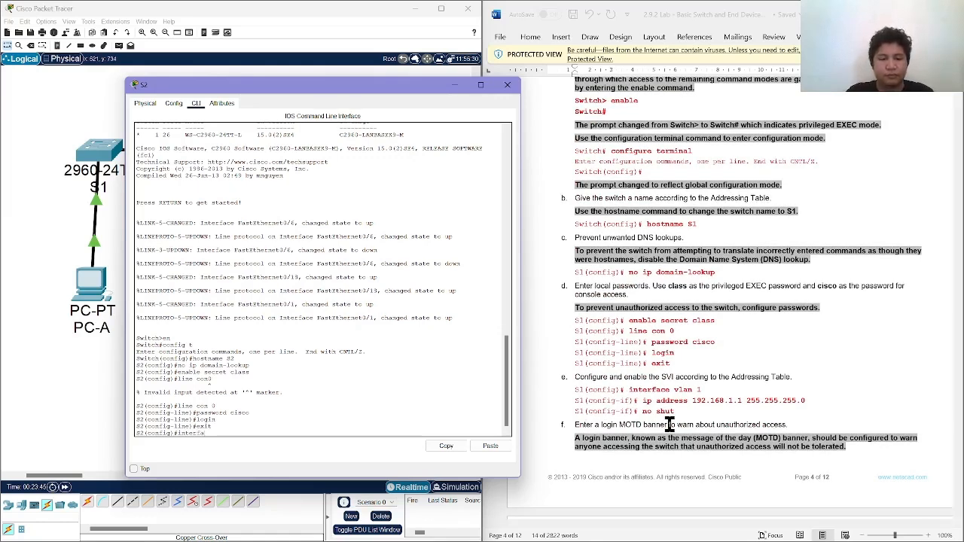
{"action": "type", "text": "ce v"}
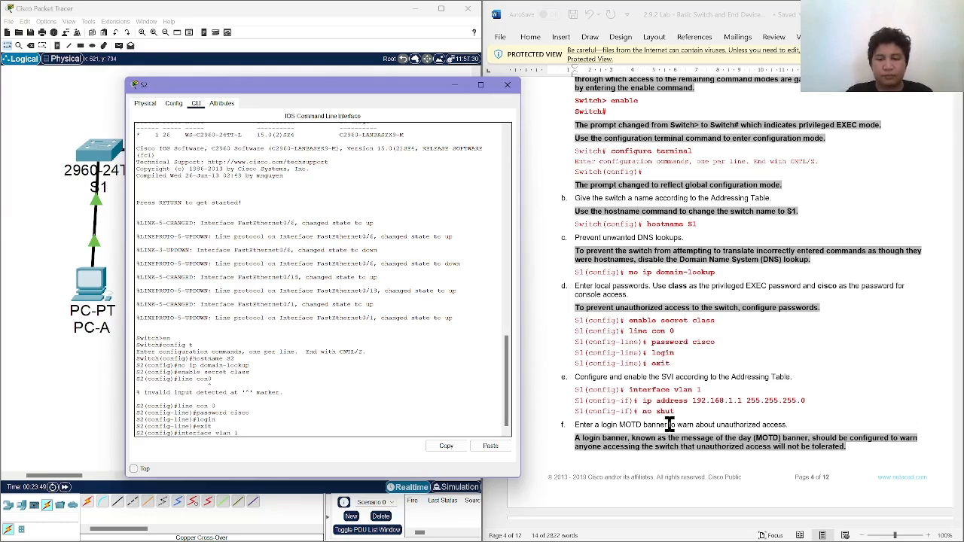
{"action": "type", "text": "lan 1"}
{"action": "key", "text": "Return"}
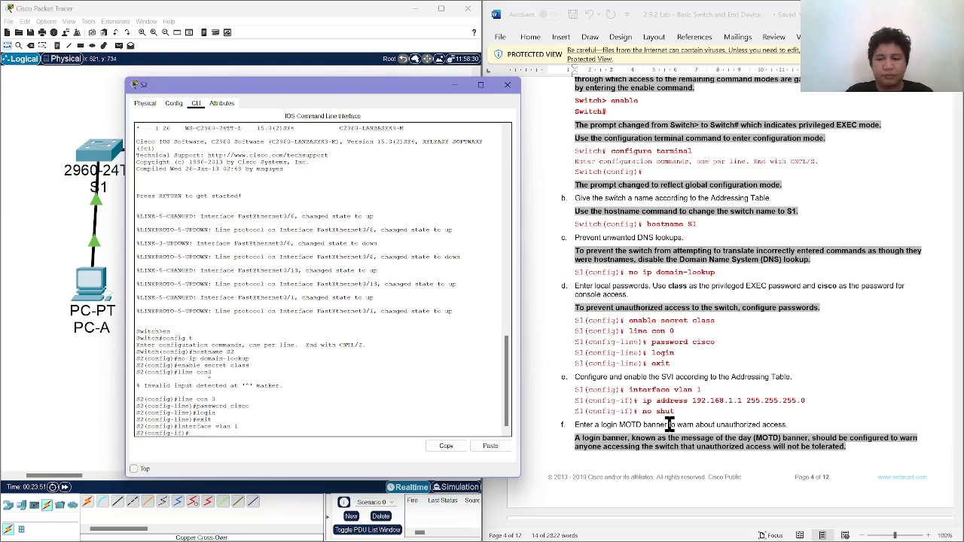
{"action": "type", "text": "ip address 192."}
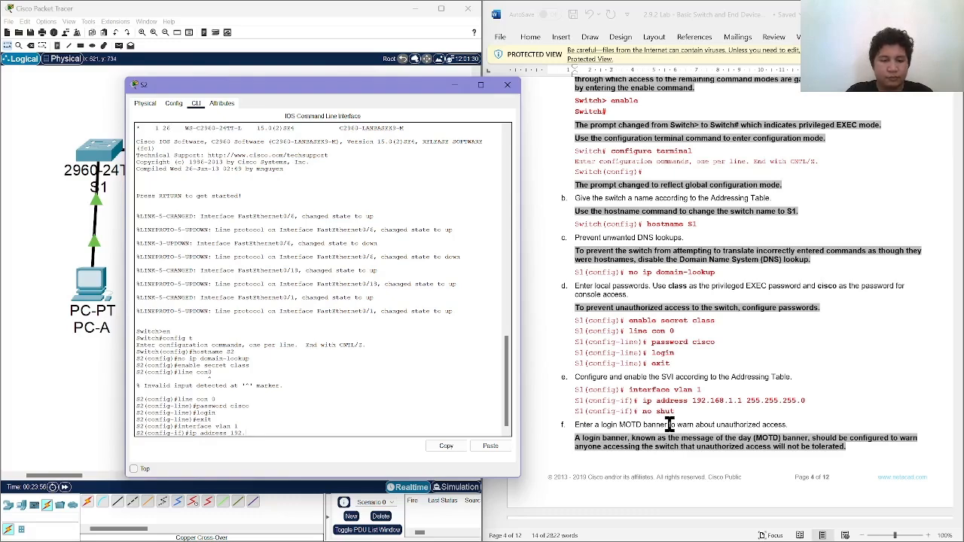
{"action": "type", "text": "168.1"}
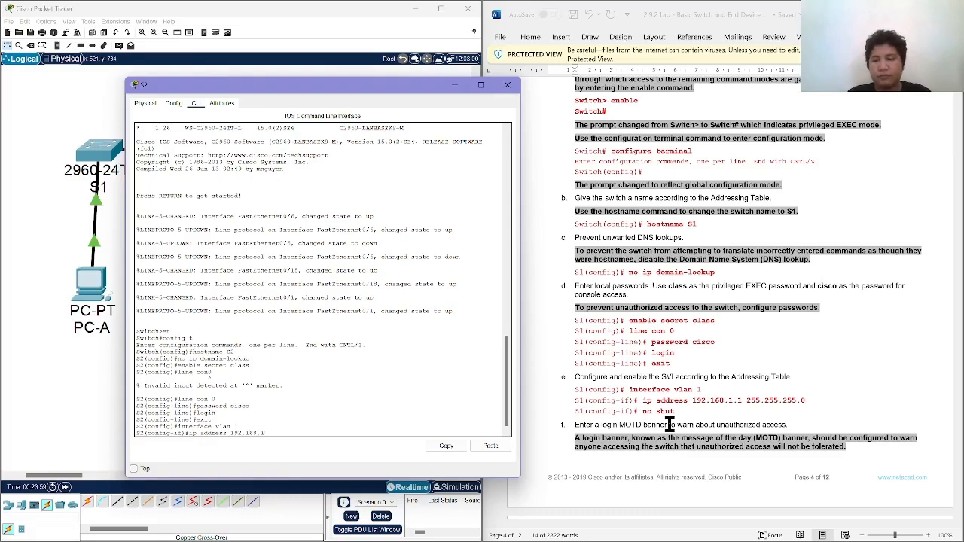
{"action": "scroll", "coordinate": [669, 424], "scroll_direction": "up", "scroll_amount": 20}
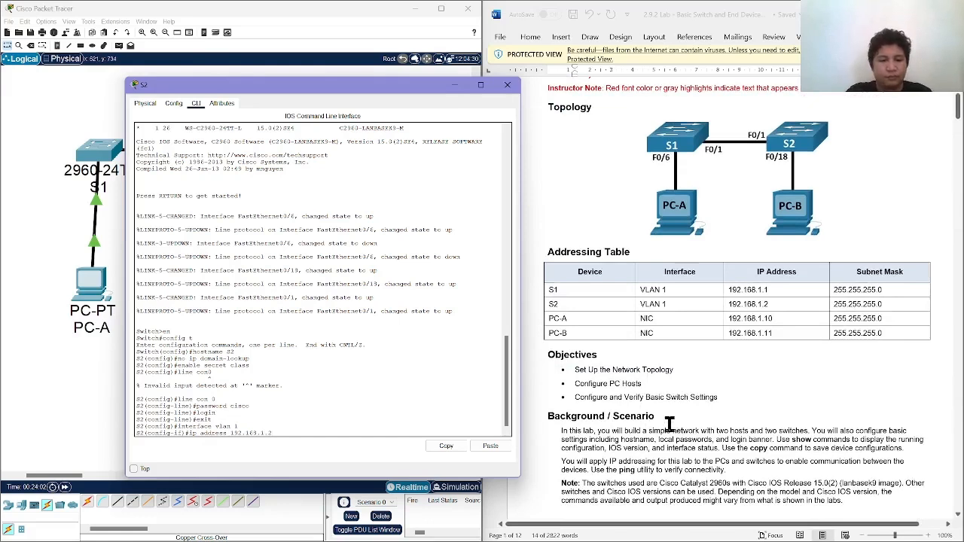
{"action": "type", "text": ".1.2 255.2"}
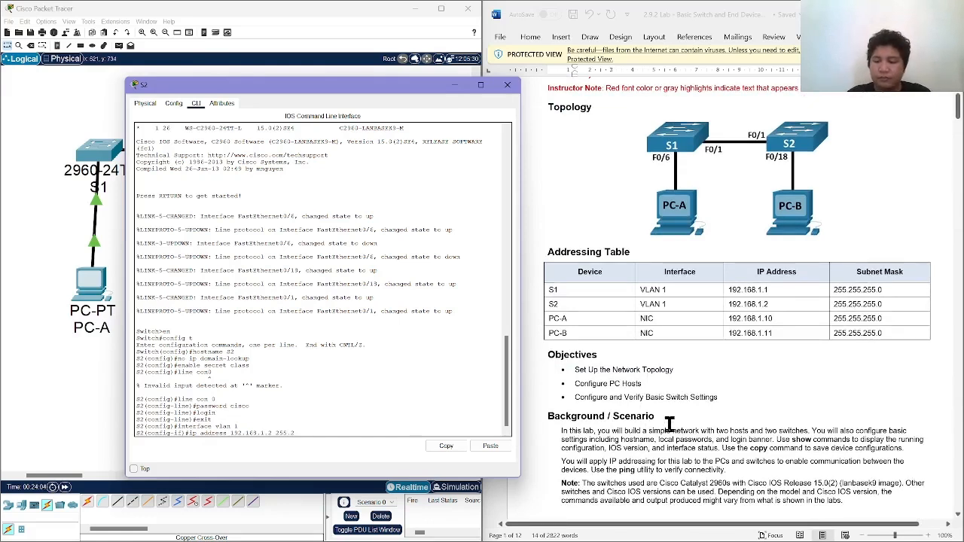
{"action": "type", "text": "55.25"}
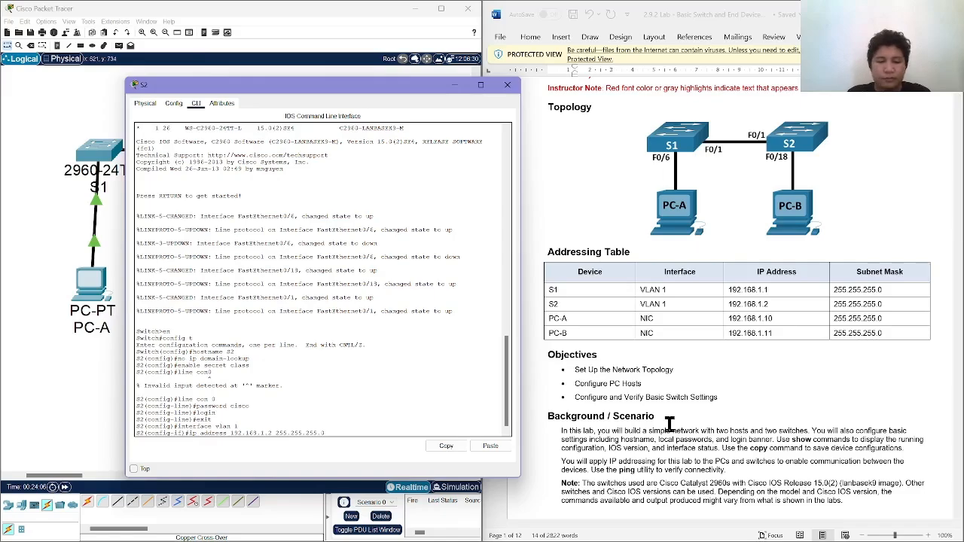
{"action": "type", "text": "5.0"}
{"action": "key", "text": "Return"}
Enable S2's VLAN 1 interface with no shut and exit to global configuration mode.
{"action": "scroll", "coordinate": [670, 424], "scroll_direction": "down", "scroll_amount": 20}
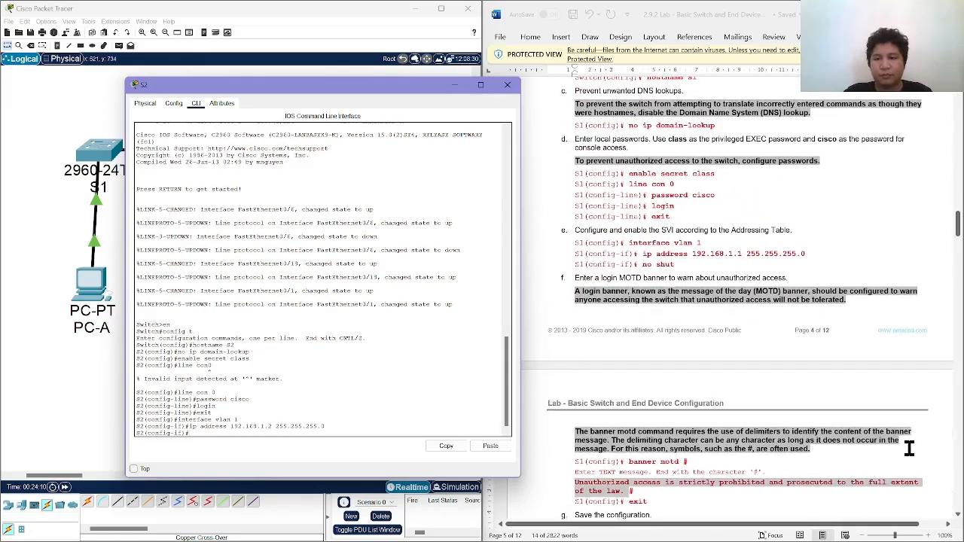
{"action": "type", "text": "no sh"}
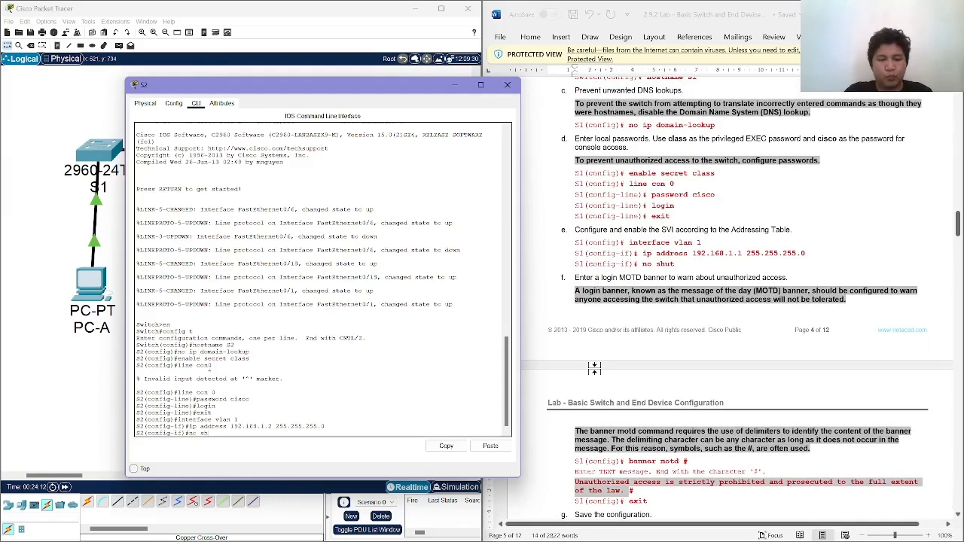
{"action": "type", "text": "ut"}
{"action": "key", "text": "Return"}
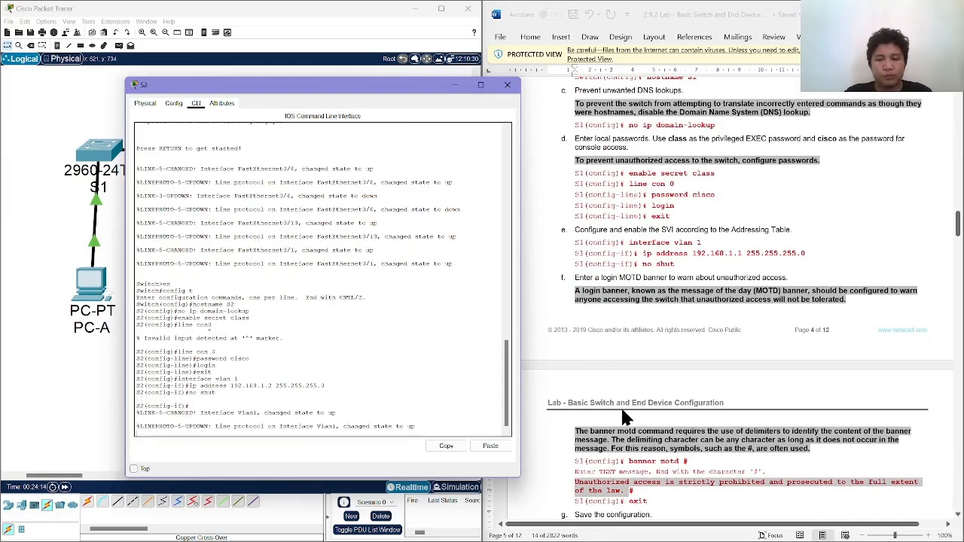
{"action": "scroll", "coordinate": [654, 454], "scroll_direction": "down", "scroll_amount": 2}
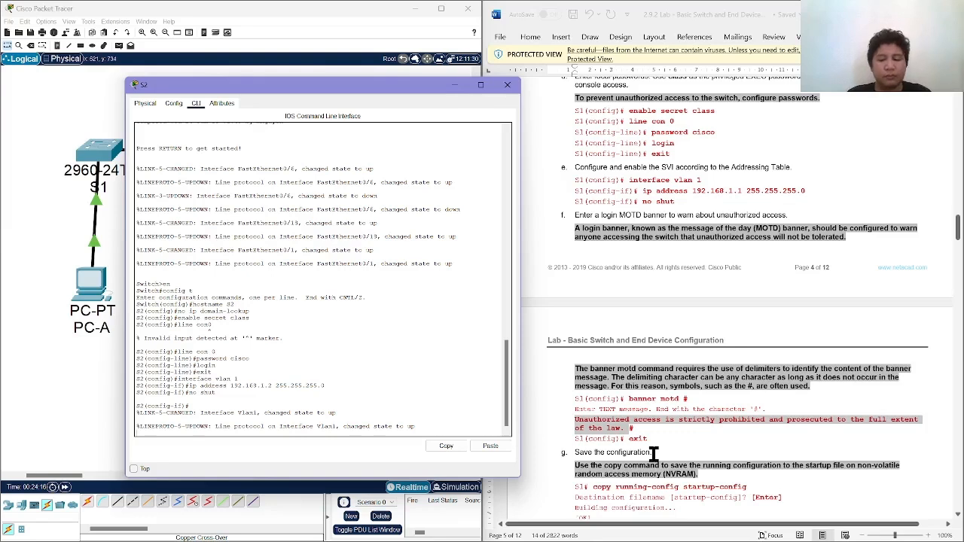
{"action": "key", "text": "Return"}
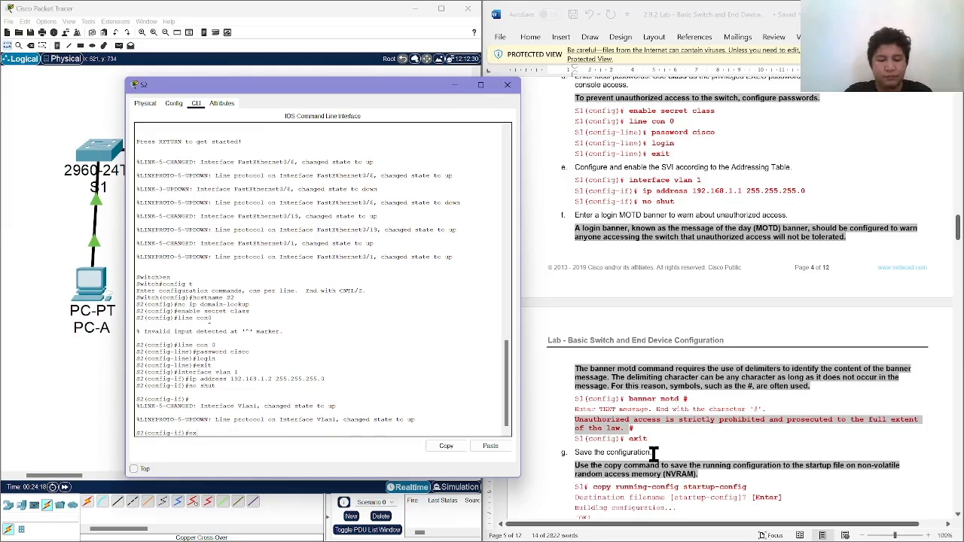
{"action": "key", "text": "Return"}
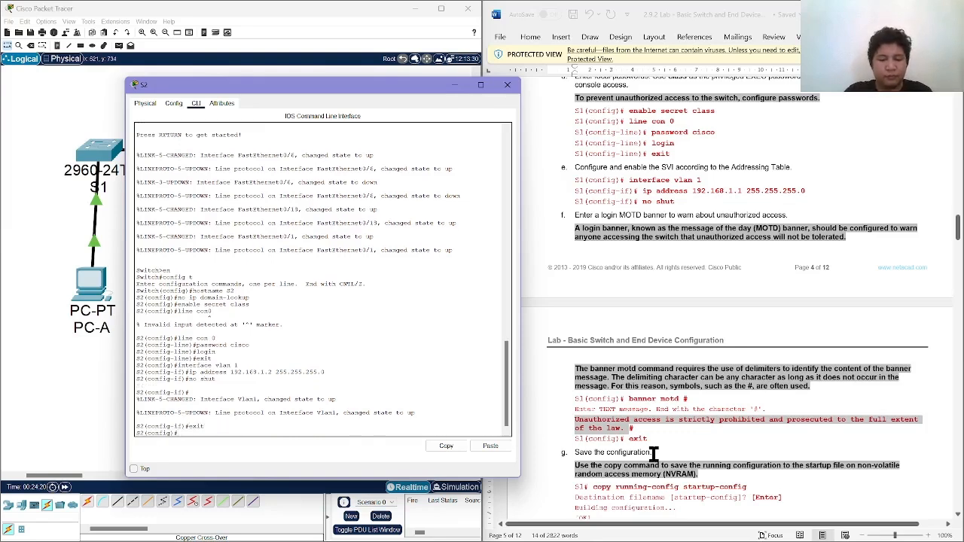
Enter banner motd ## on S2 and paste the warning "Unauthorized access is strictly prohibited and prosecuted to the full extent of the law".
{"action": "type", "text": "banner motd ##"}
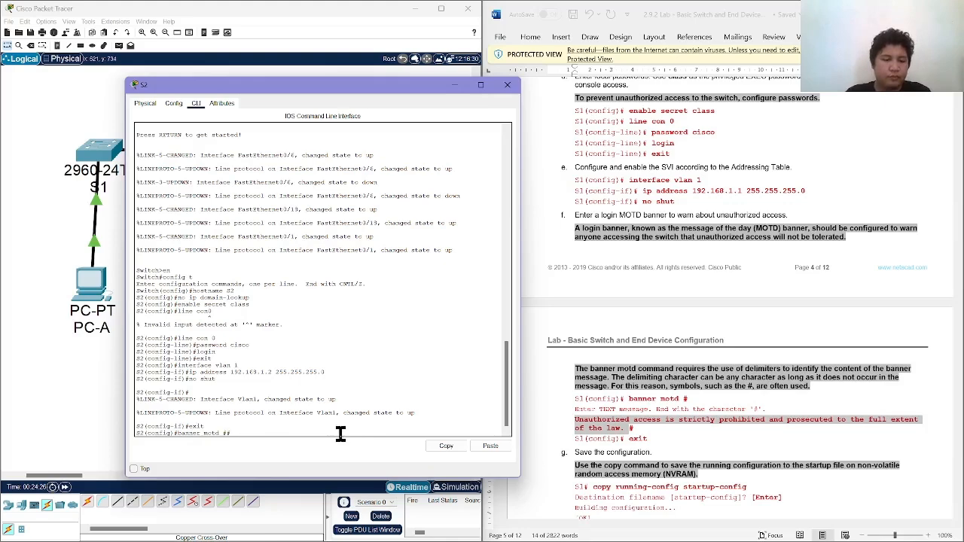
{"action": "right_click", "coordinate": [225, 432]}
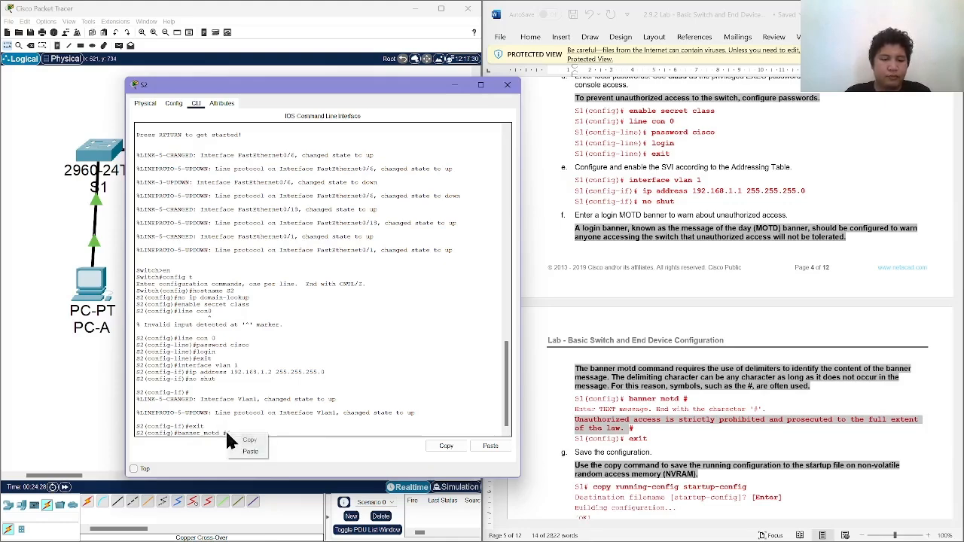
{"action": "left_click", "coordinate": [251, 452]}
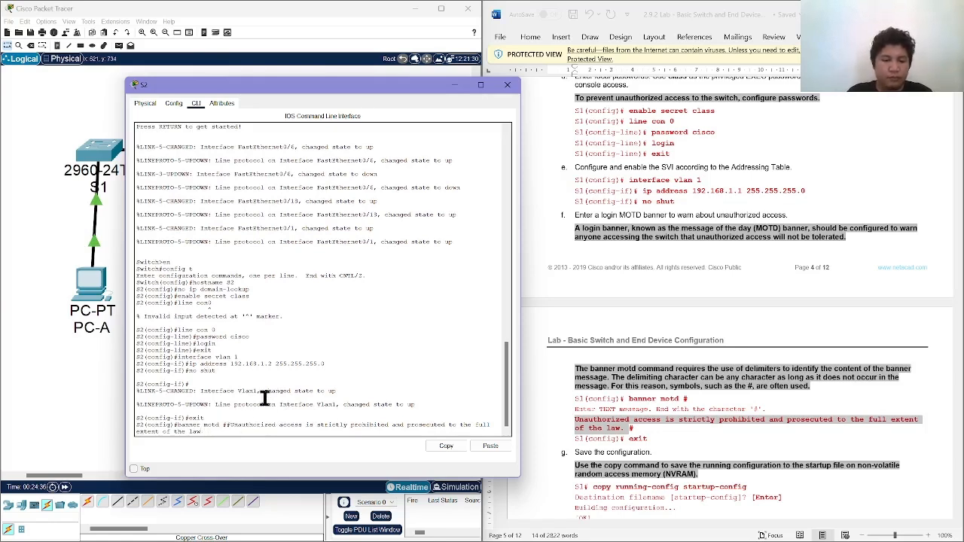
Correct S2's banner motd command so the warning "Unauthorized access is strictly prohibited and prosecuted to the full extent of the law" is enclosed between # delimiters, and submit it.
{"action": "key", "text": "Up"}
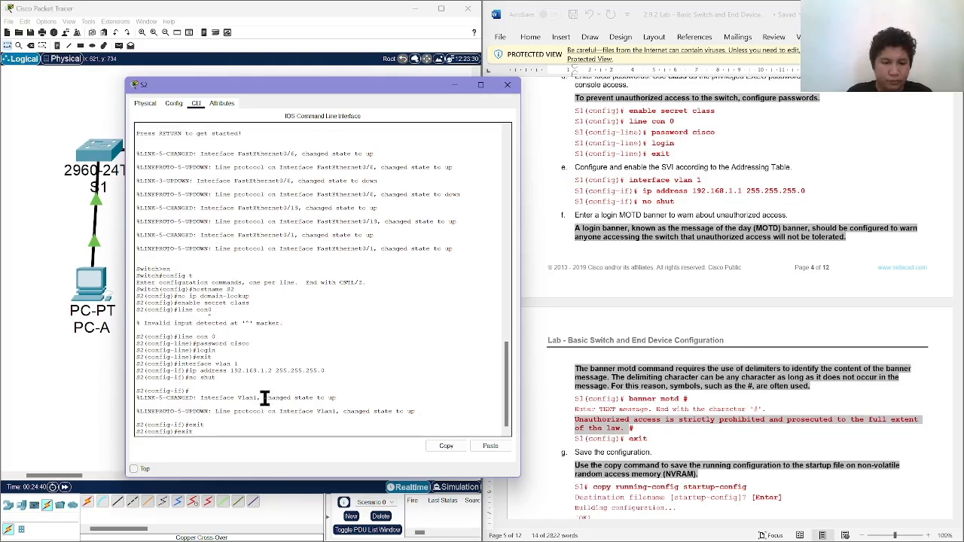
{"action": "key", "text": "Down"}
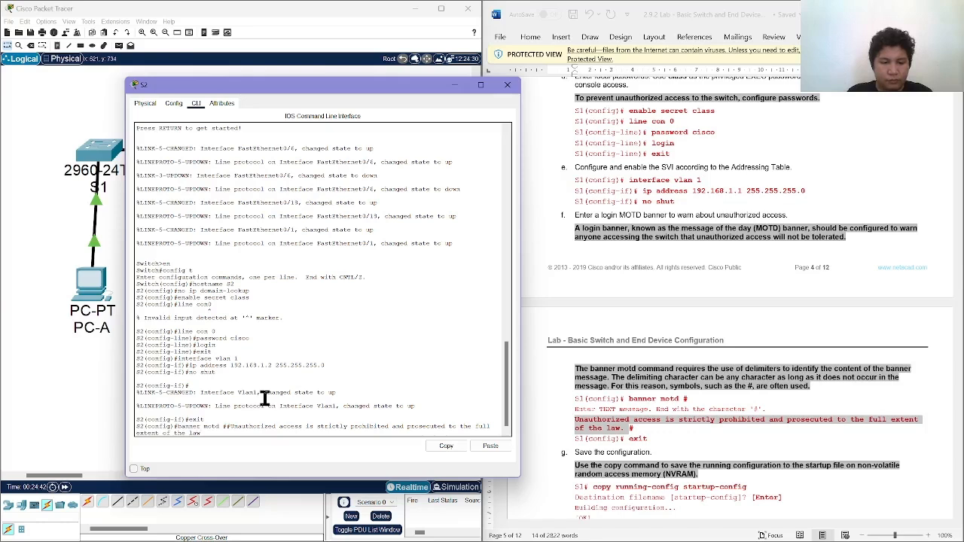
{"action": "key", "text": "BackSpace"}
{"action": "type", "text": "e"}
{"action": "key", "text": "BackSpace"}
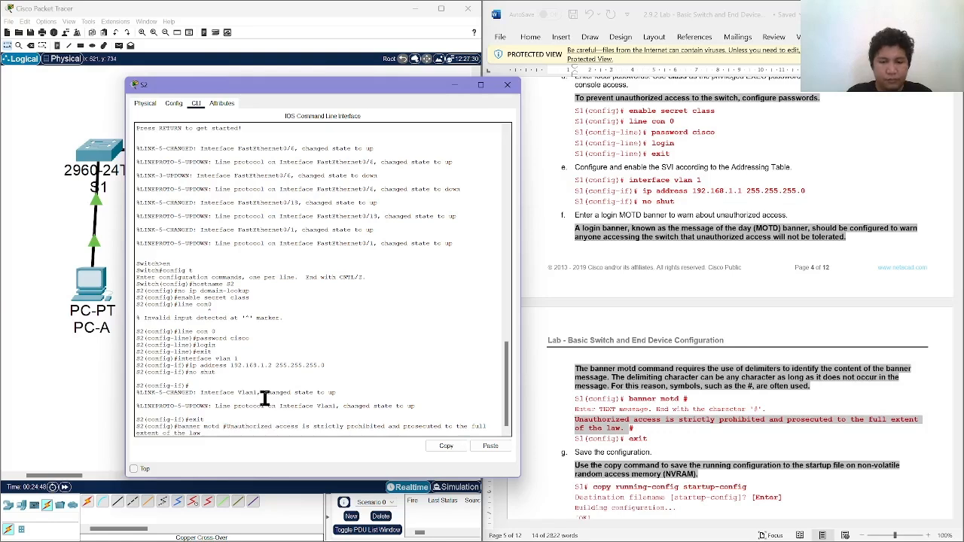
{"action": "type", "text": "#"}
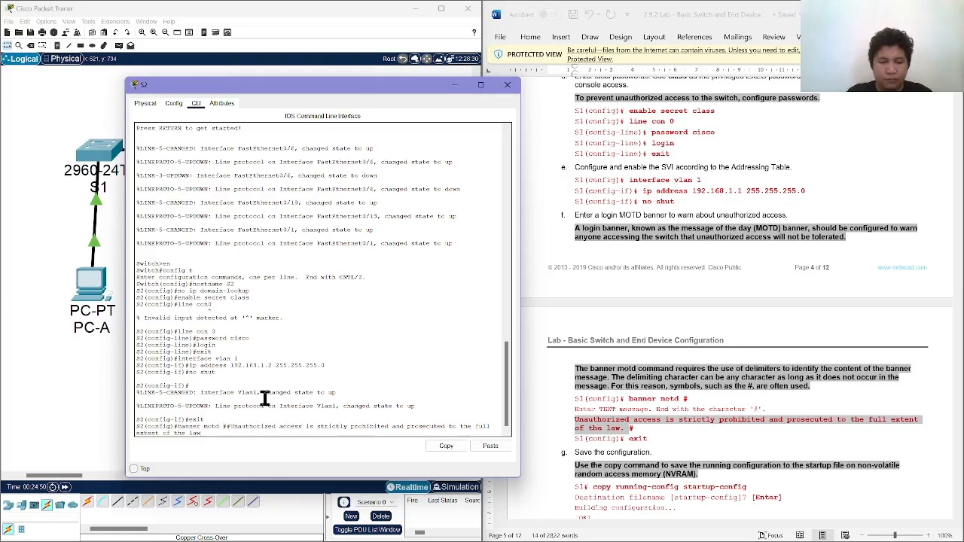
{"action": "key", "text": "Up"}
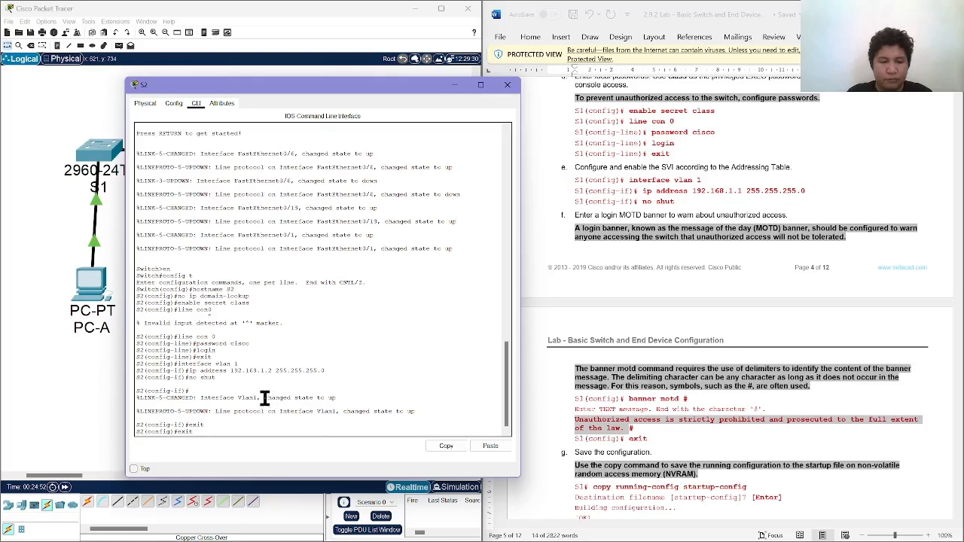
{"action": "key", "text": "Down"}
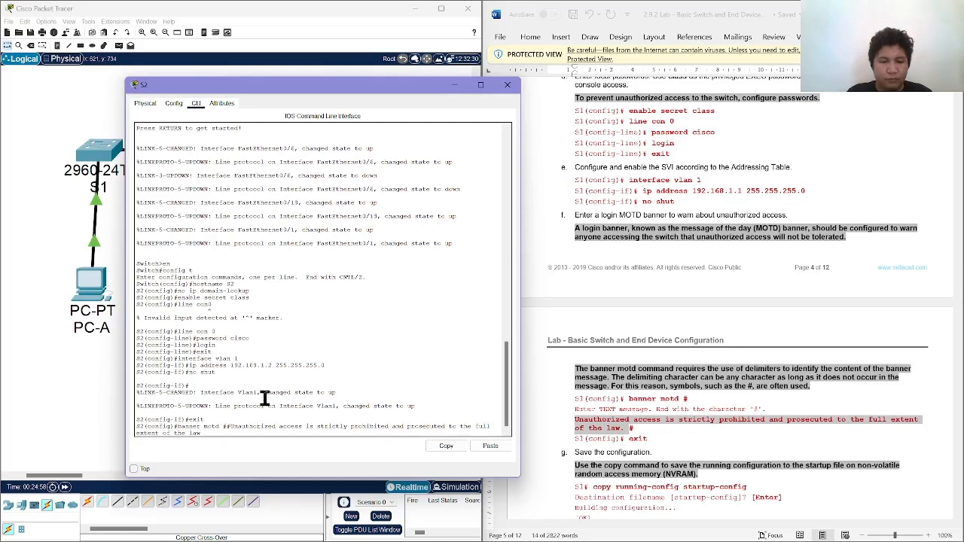
{"action": "key", "text": "BackSpace"}
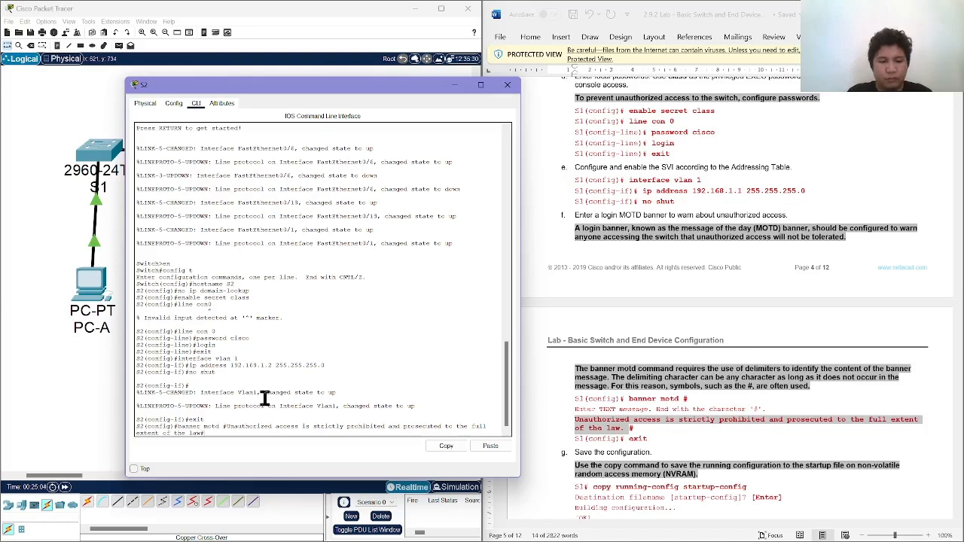
{"action": "key", "text": "Return"}
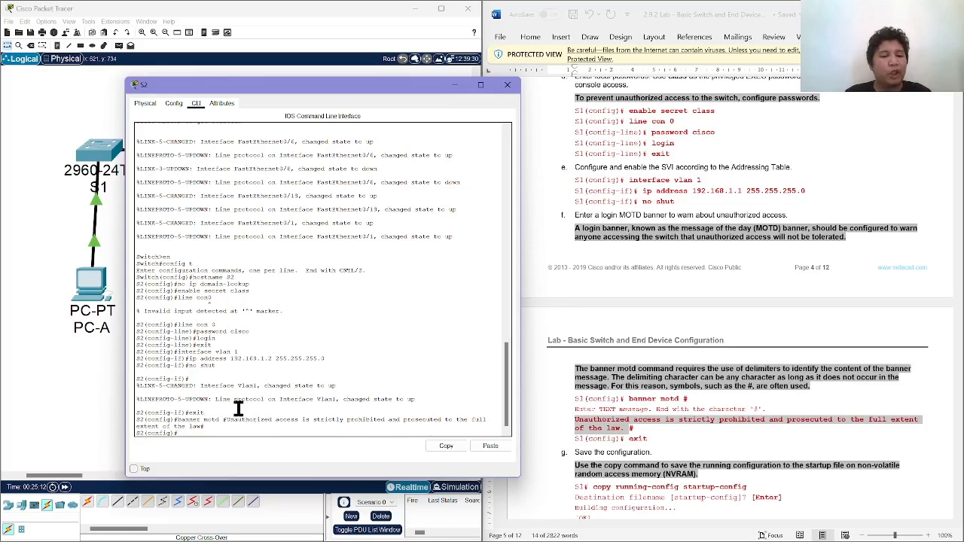
{"action": "left_click_drag", "start_coordinate": [223, 419], "coordinate": [230, 422]}
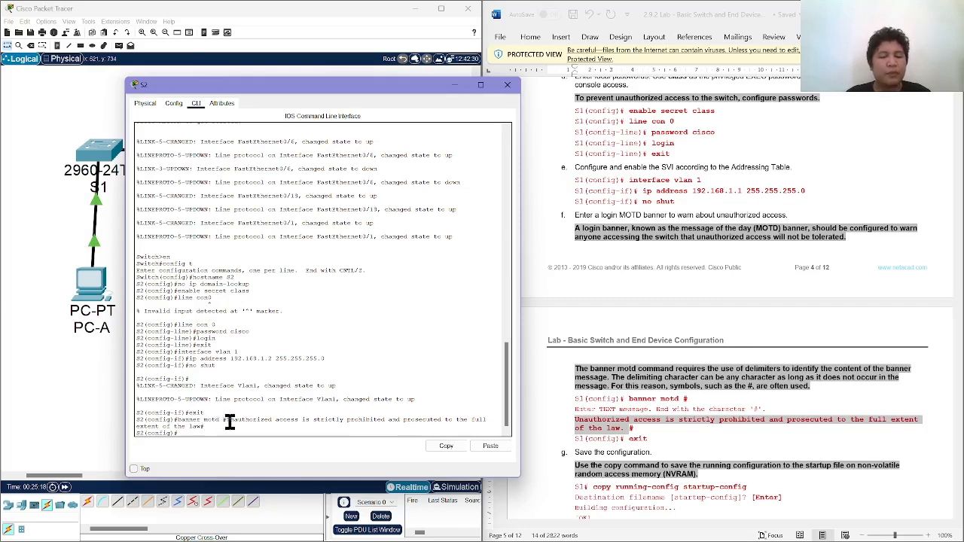
{"action": "left_click_drag", "start_coordinate": [225, 420], "coordinate": [271, 428]}
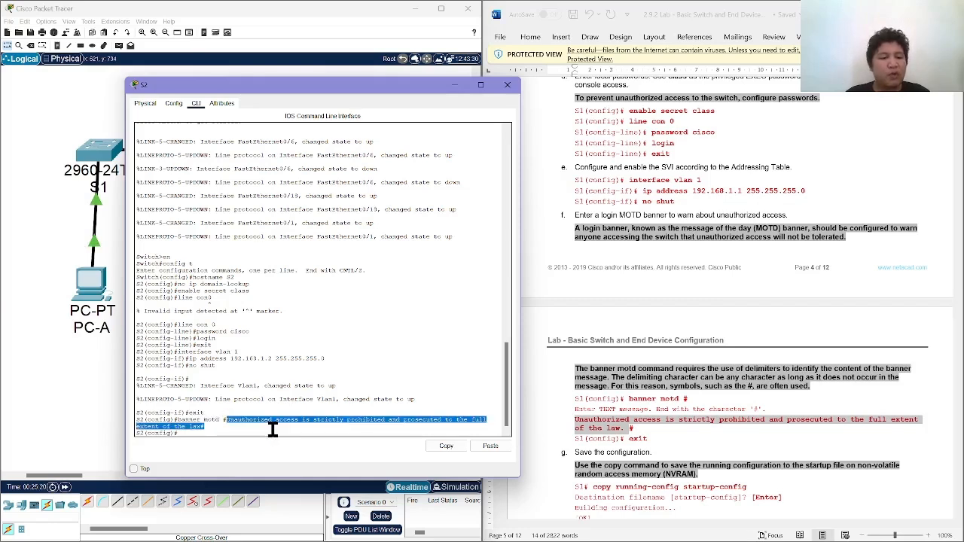
{"action": "left_click", "coordinate": [245, 426]}
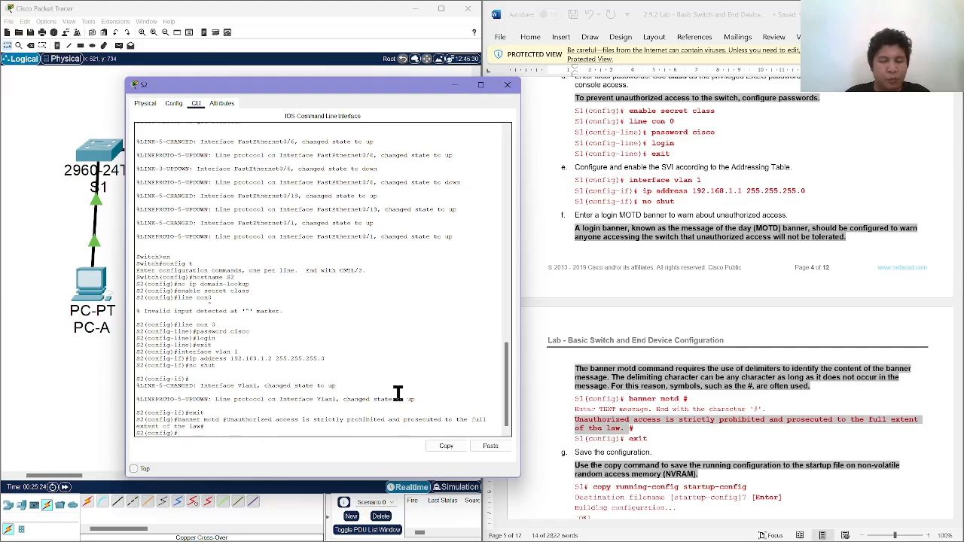
Exit global configuration mode on S2 to return to the privileged EXEC prompt.
{"action": "scroll", "coordinate": [580, 425], "scroll_direction": "down", "scroll_amount": 3}
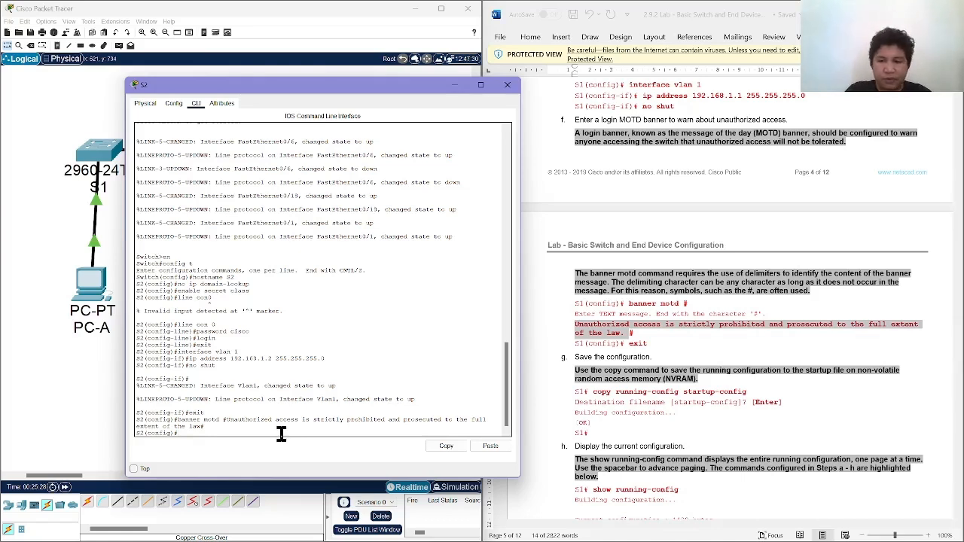
{"action": "type", "text": "cop"}
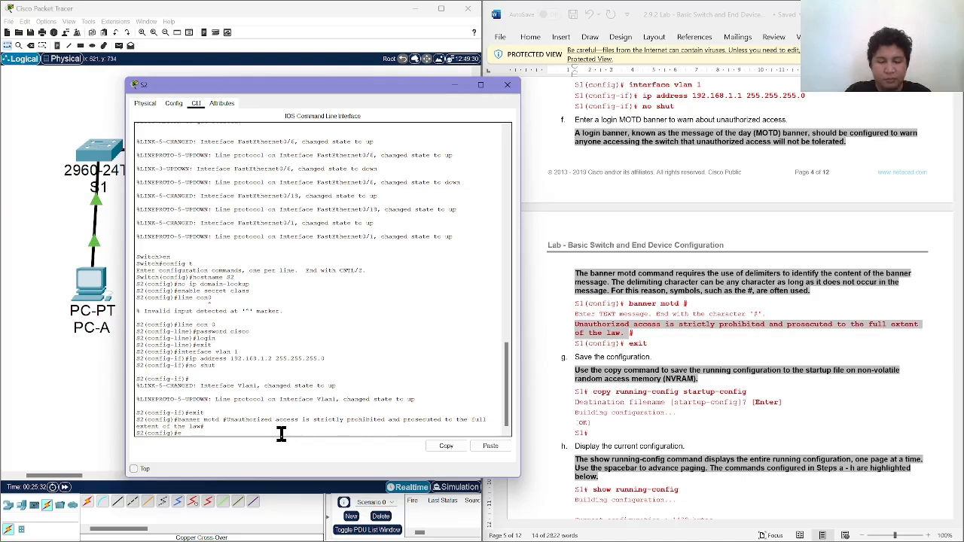
{"action": "type", "text": "t"}
{"action": "key", "text": "Return"}
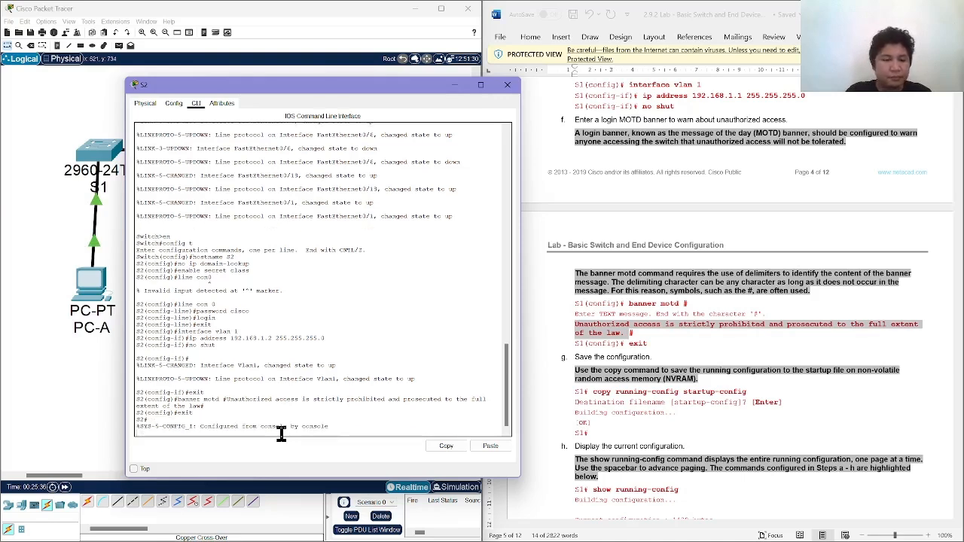
{"action": "key", "text": "Return"}
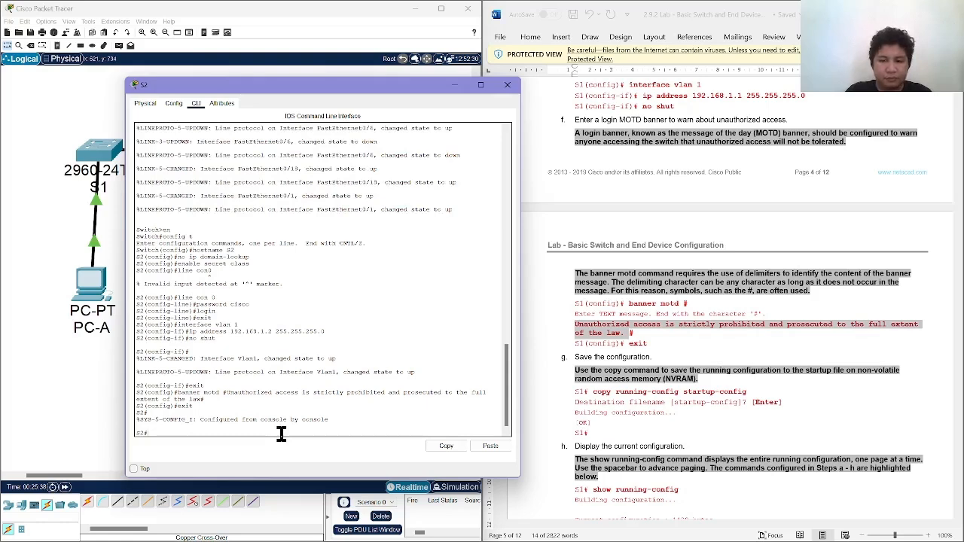
Save S2's configuration with copy running-config startup-config, accepting the default destination filename.
{"action": "type", "text": "copy r"}
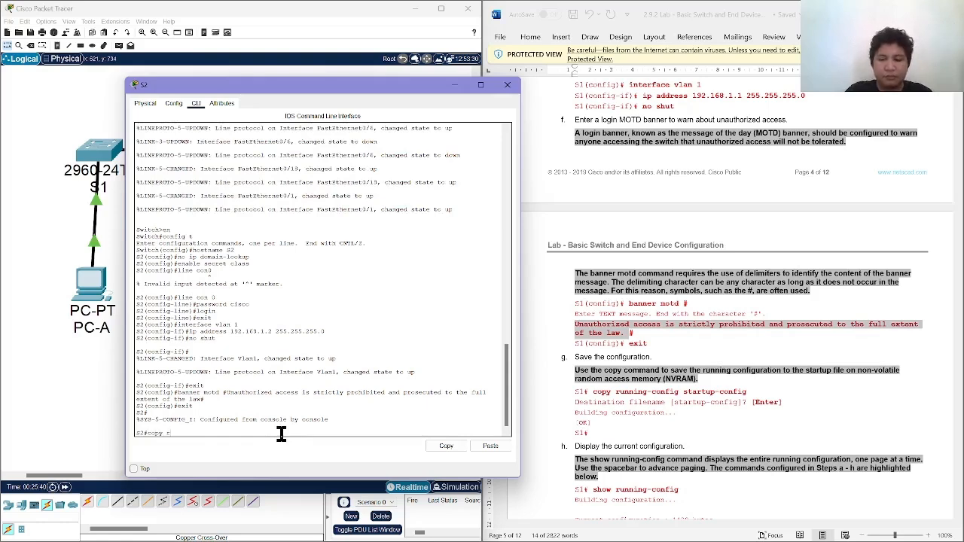
{"action": "key", "text": "BackSpace"}
{"action": "key", "text": "BackSpace"}
{"action": "key", "text": "BackSpace"}
{"action": "key", "text": "BackSpace"}
{"action": "key", "text": "BackSpace"}
{"action": "key", "text": "BackSpace"}
{"action": "key", "text": "BackSpace"}
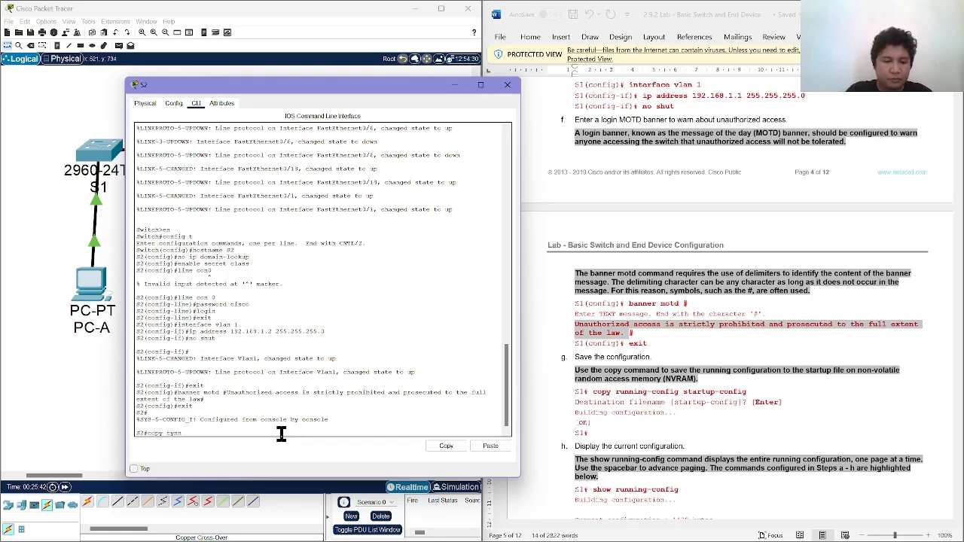
{"action": "type", "text": "unn"}
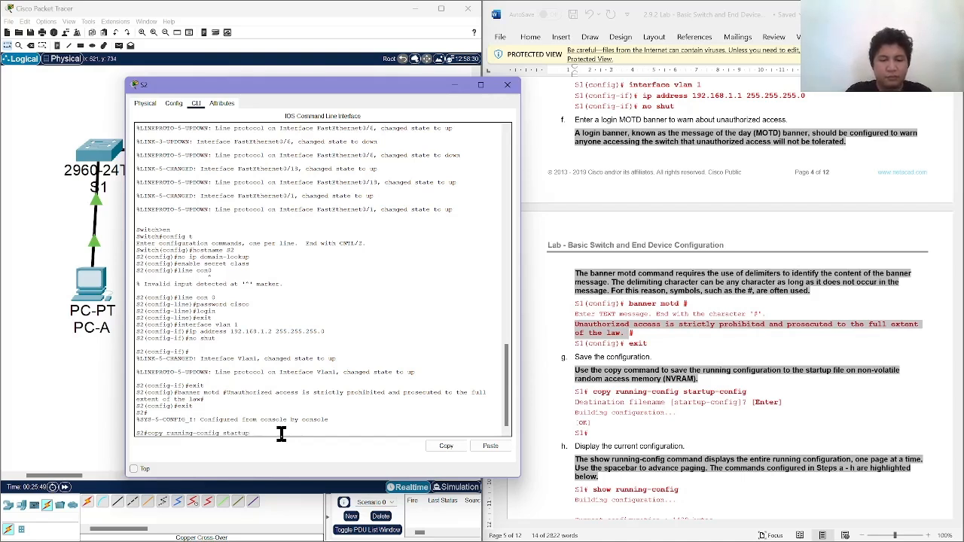
{"action": "type", "text": "-config"}
{"action": "key", "text": "Return"}
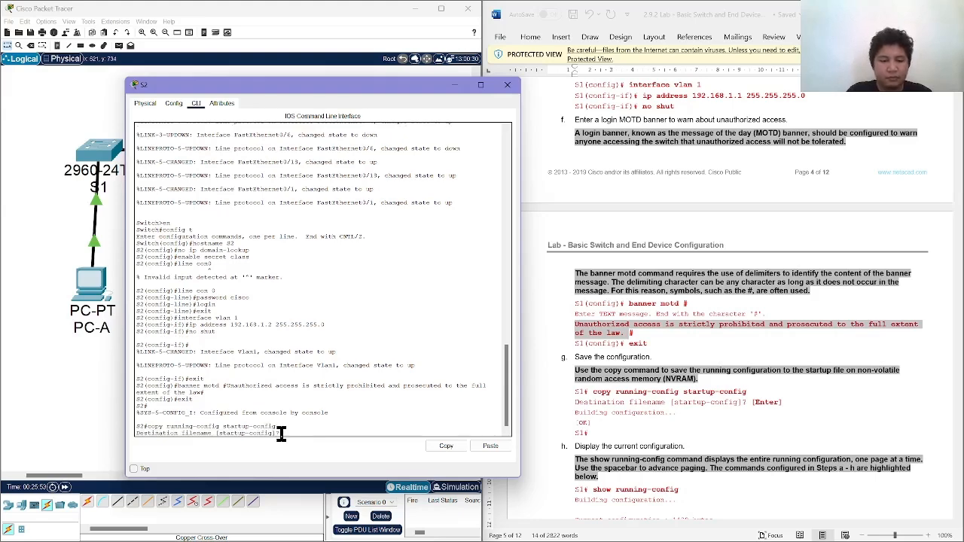
{"action": "key", "text": "Return"}
Display S2's current configuration with show running-config and page through it to the end.
{"action": "scroll", "coordinate": [602, 430], "scroll_direction": "down", "scroll_amount": 3}
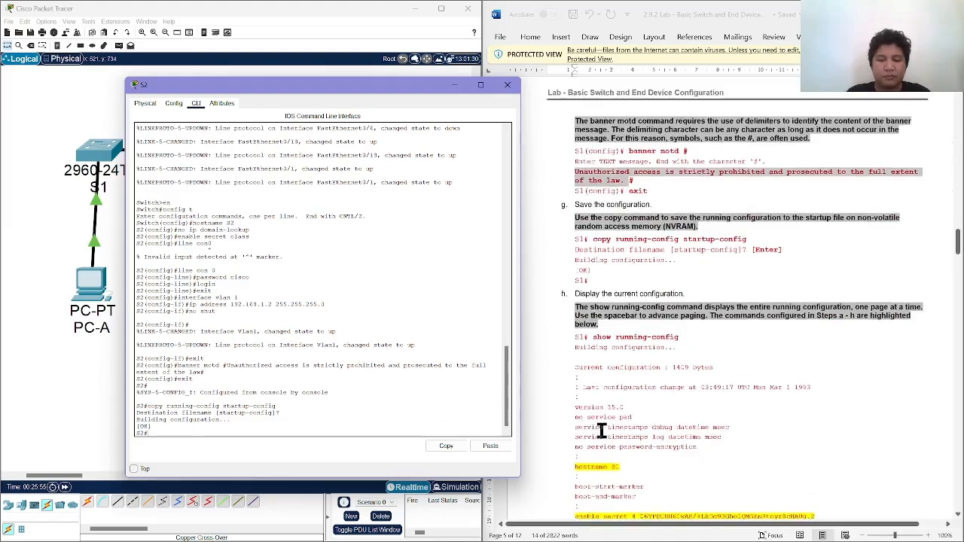
{"action": "type", "text": "show runn"}
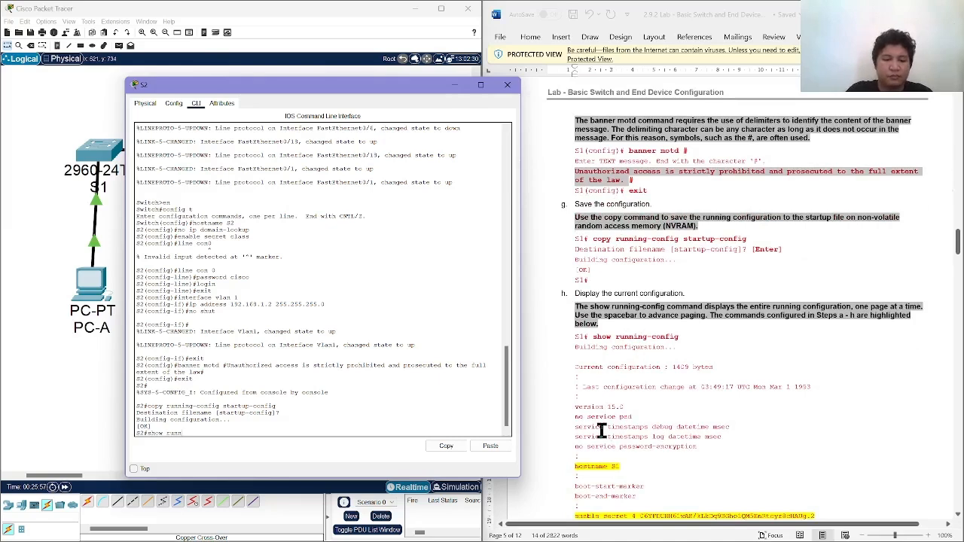
{"action": "type", "text": "ing-confi"}
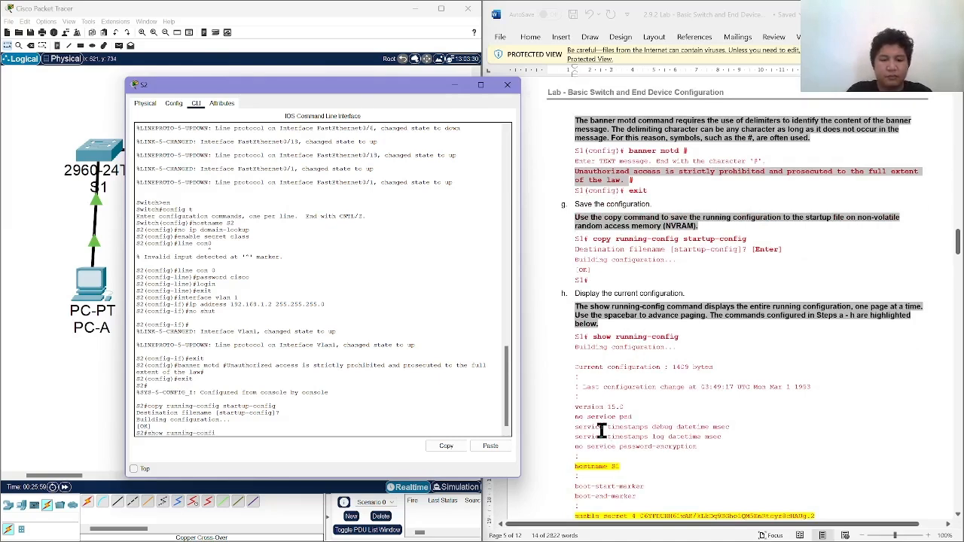
{"action": "type", "text": "g"}
{"action": "key", "text": "Return"}
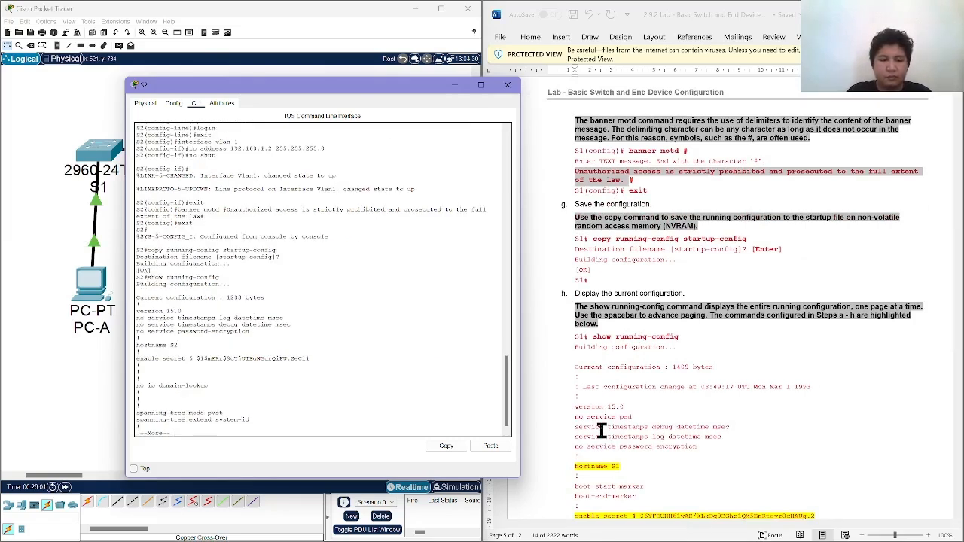
{"action": "key", "text": "space"}
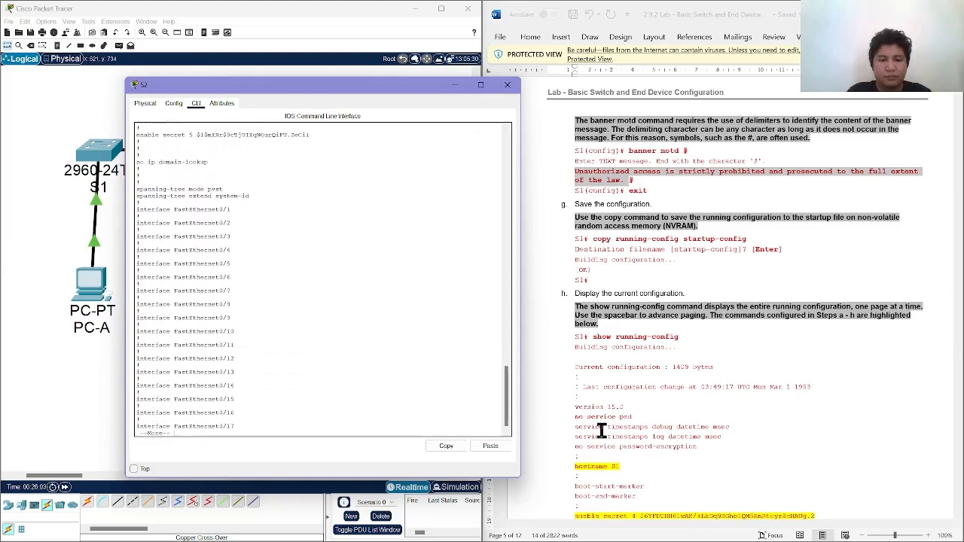
{"action": "key", "text": "space"}
{"action": "key", "text": "Return"}
{"action": "key", "text": "Return"}
{"action": "key", "text": "Return"}
{"action": "key", "text": "Return"}
{"action": "key", "text": "Return"}
{"action": "key", "text": "Return"}
{"action": "key", "text": "Return"}
{"action": "key", "text": "Return"}
{"action": "key", "text": "Return"}
{"action": "key", "text": "Return"}
{"action": "key", "text": "Return"}
{"action": "key", "text": "Return"}
{"action": "key", "text": "Return"}
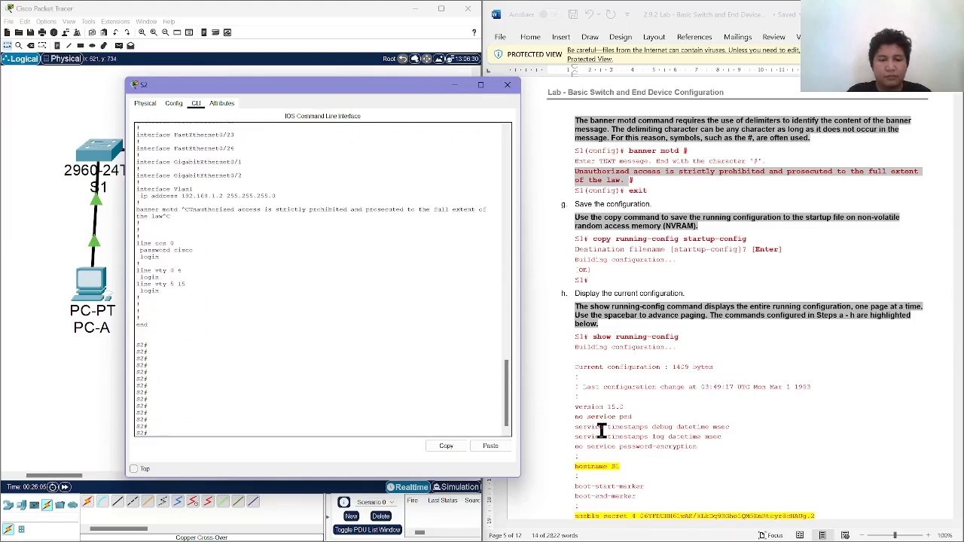
Review the lab instructions up to show ip interface brief, then close S2's window and open PC-A's desktop applications.
{"action": "scroll", "coordinate": [602, 429], "scroll_direction": "down", "scroll_amount": 10}
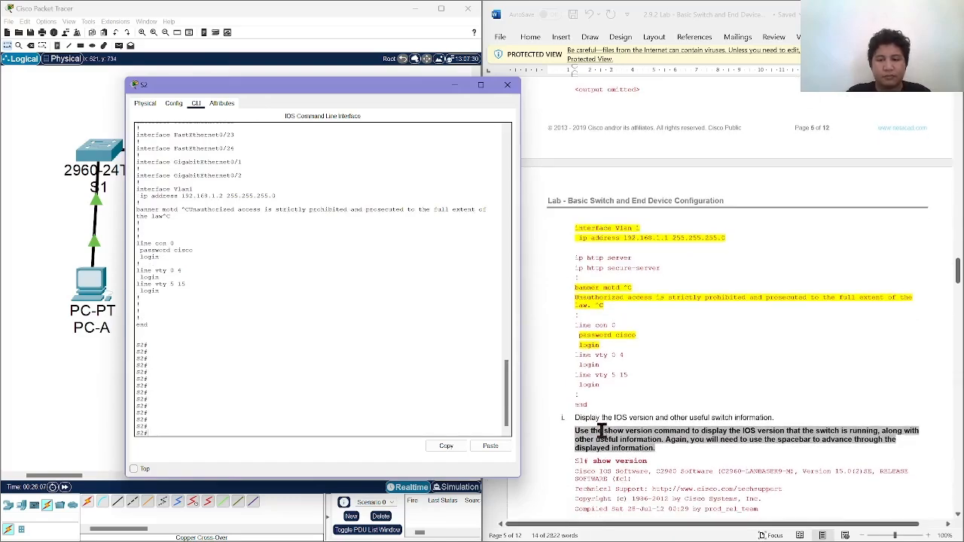
{"action": "scroll", "coordinate": [602, 430], "scroll_direction": "up", "scroll_amount": 5}
{"action": "scroll", "coordinate": [602, 429], "scroll_direction": "down", "scroll_amount": 11}
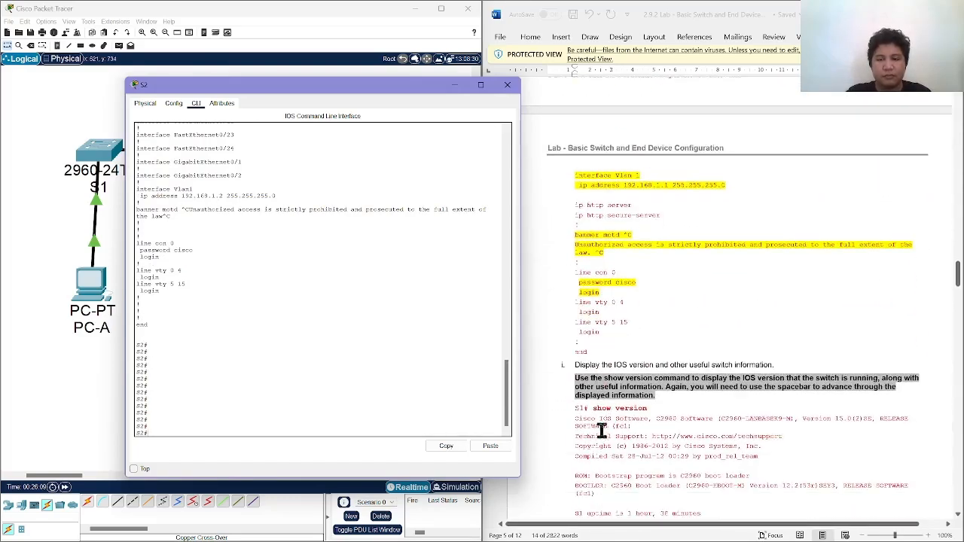
{"action": "scroll", "coordinate": [602, 430], "scroll_direction": "down", "scroll_amount": 20}
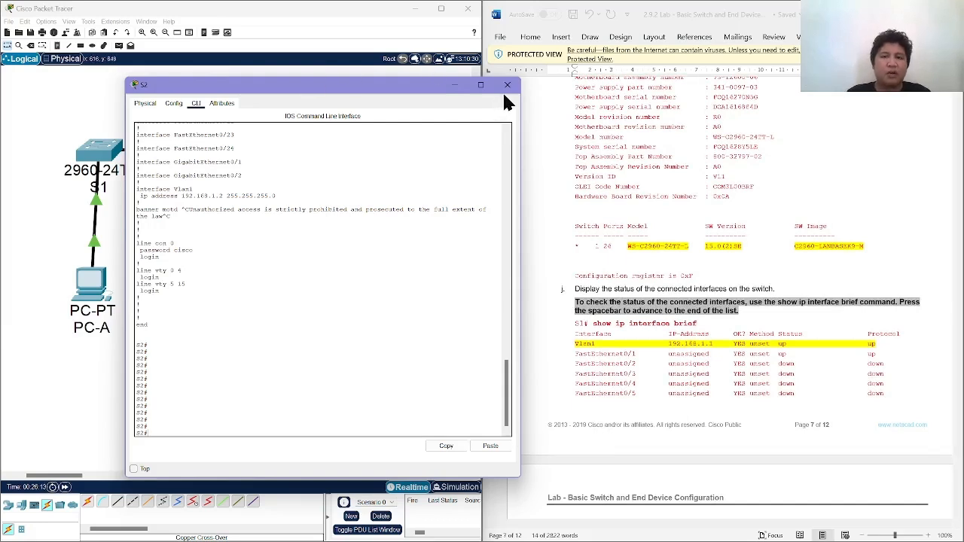
{"action": "left_click", "coordinate": [507, 85]}
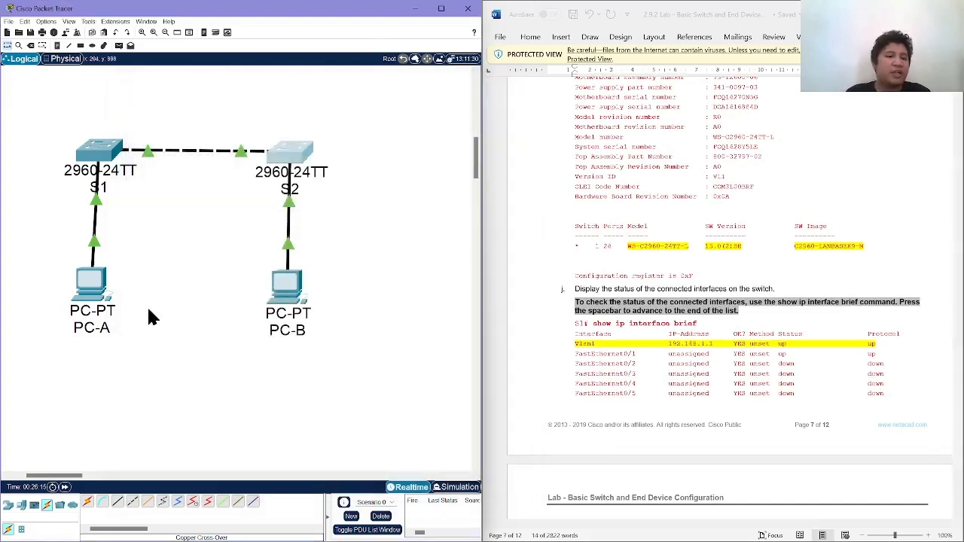
{"action": "left_click", "coordinate": [98, 297]}
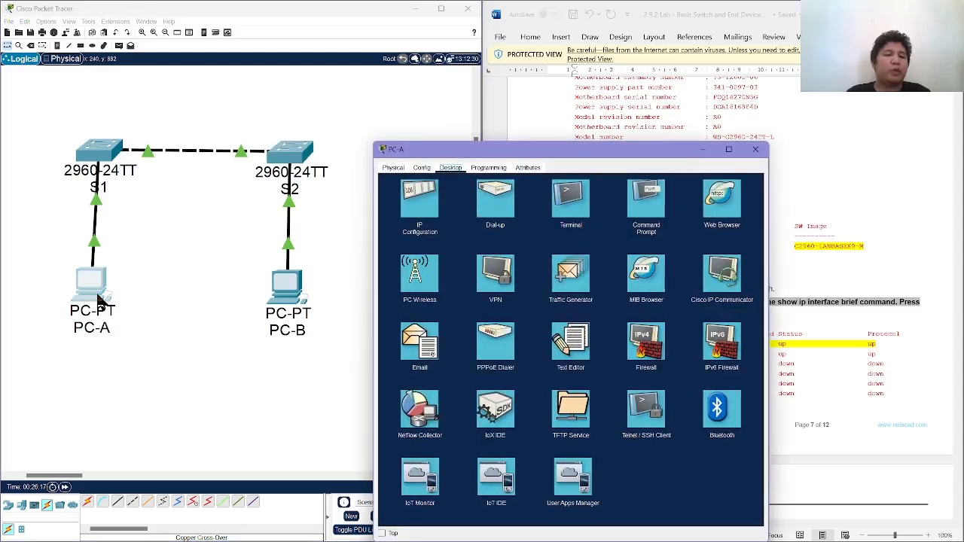
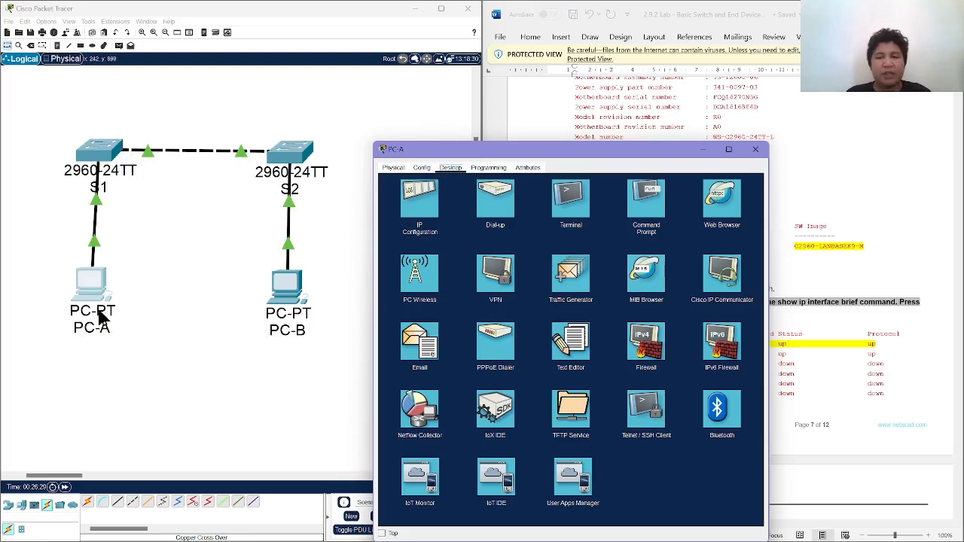
From PC-A's Command Prompt, ping S1 at 192.168.1.1 and S2 at 192.168.1.2.
{"action": "left_click", "coordinate": [633, 210]}
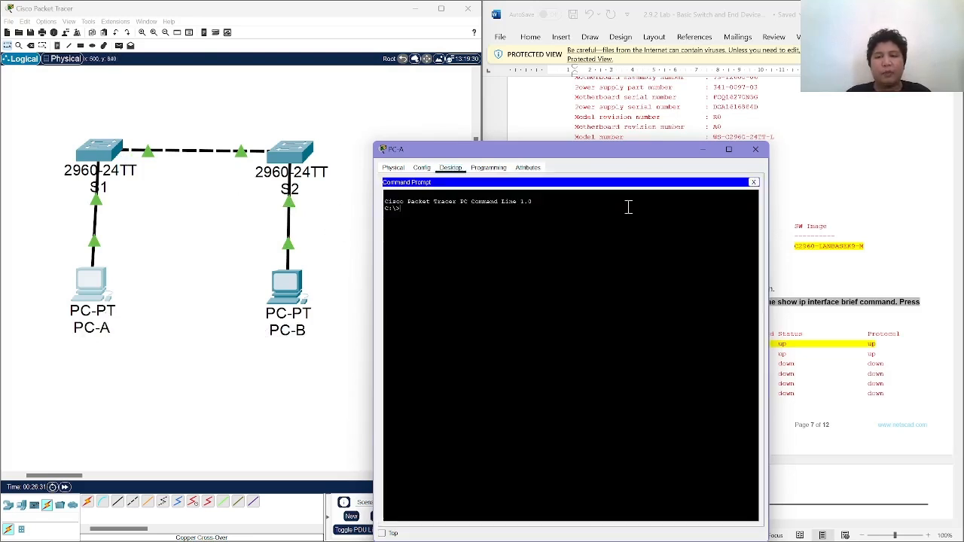
{"action": "left_click_drag", "start_coordinate": [568, 158], "coordinate": [289, 133]}
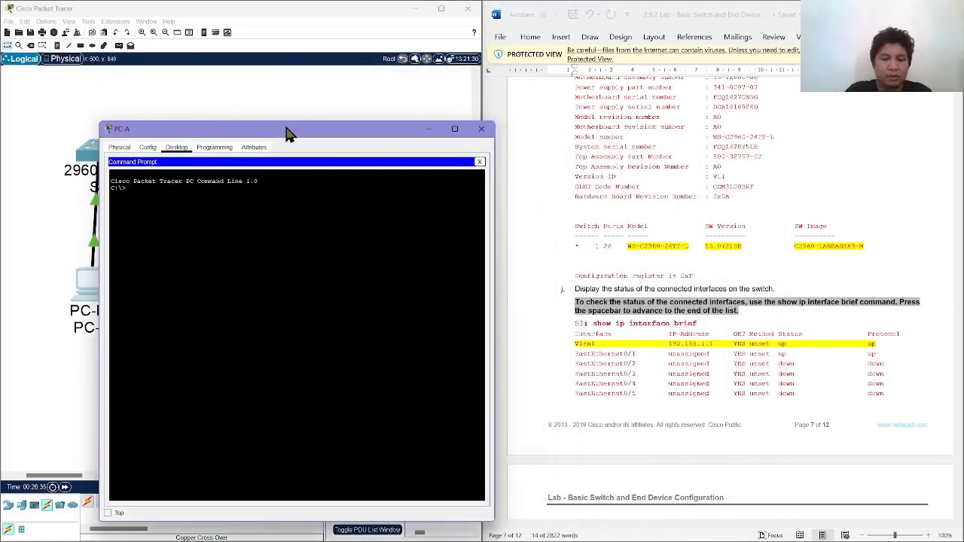
{"action": "type", "text": "ping "}
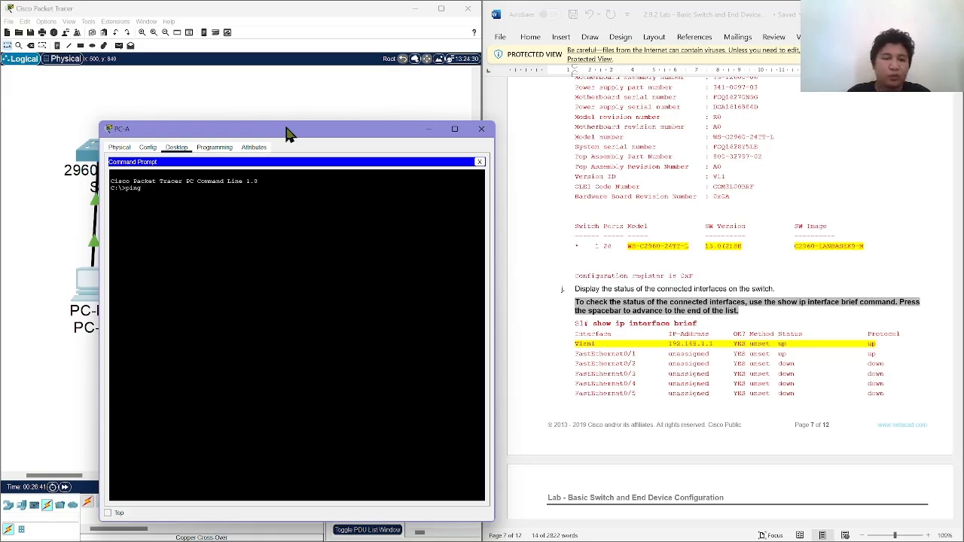
{"action": "type", "text": "192.16"}
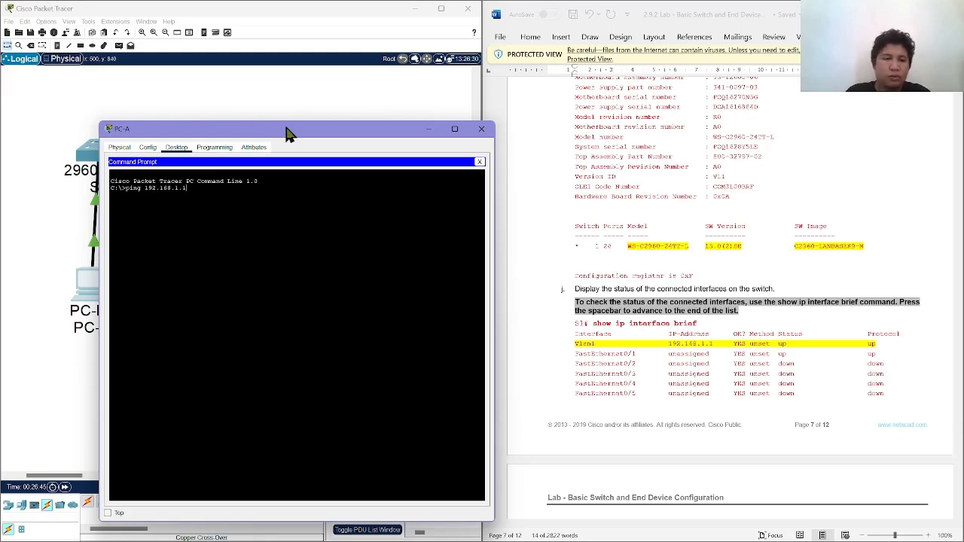
{"action": "type", "text": "8.1.1"}
{"action": "key", "text": "Return"}
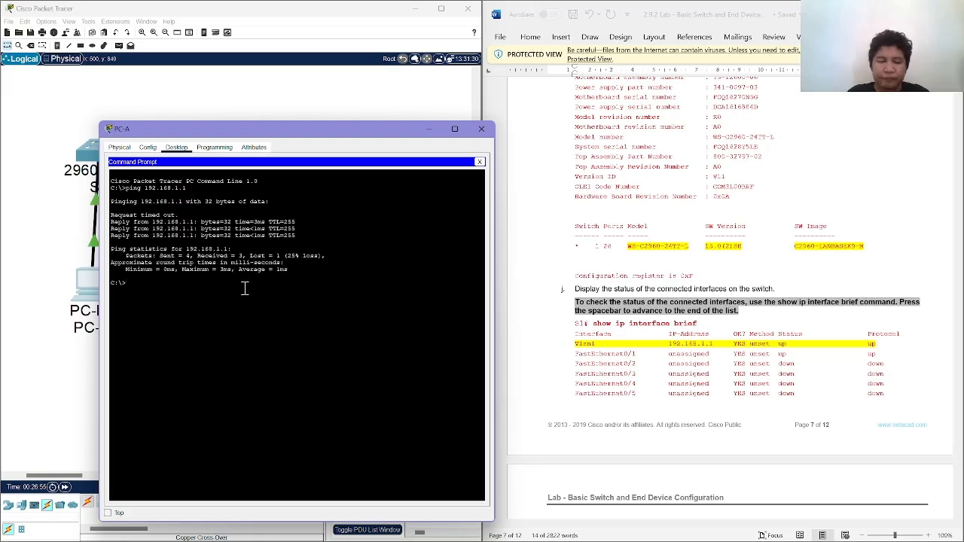
{"action": "key", "text": "Up"}
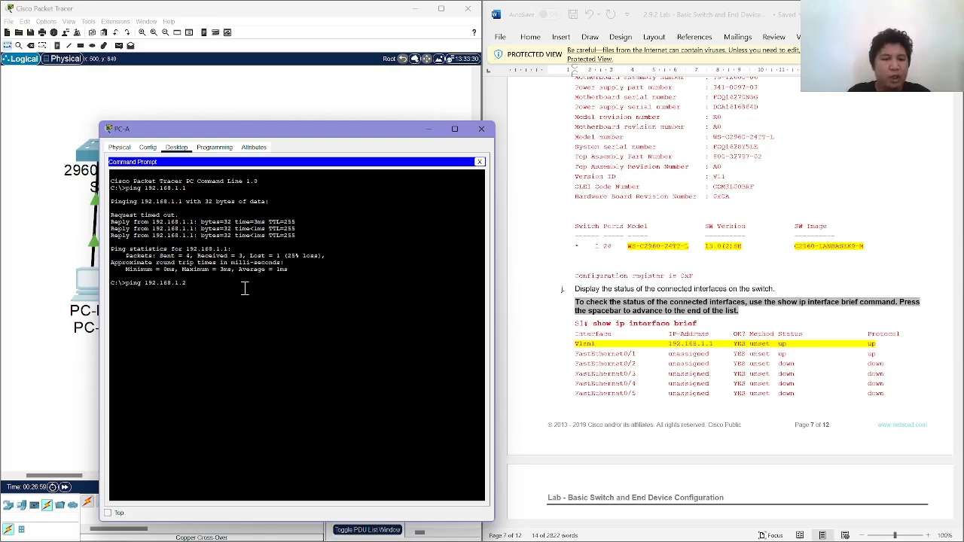
{"action": "key", "text": "Return"}
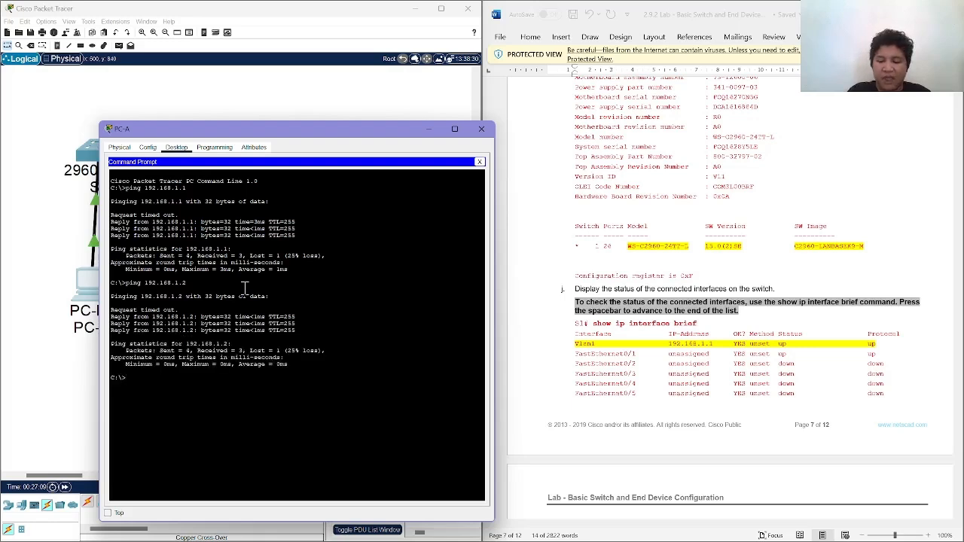
Check PC-B's address in the lab's addressing table and ping 192.168.1.11 from PC-A.
{"action": "key", "text": "Up"}
{"action": "key", "text": "BackSpace"}
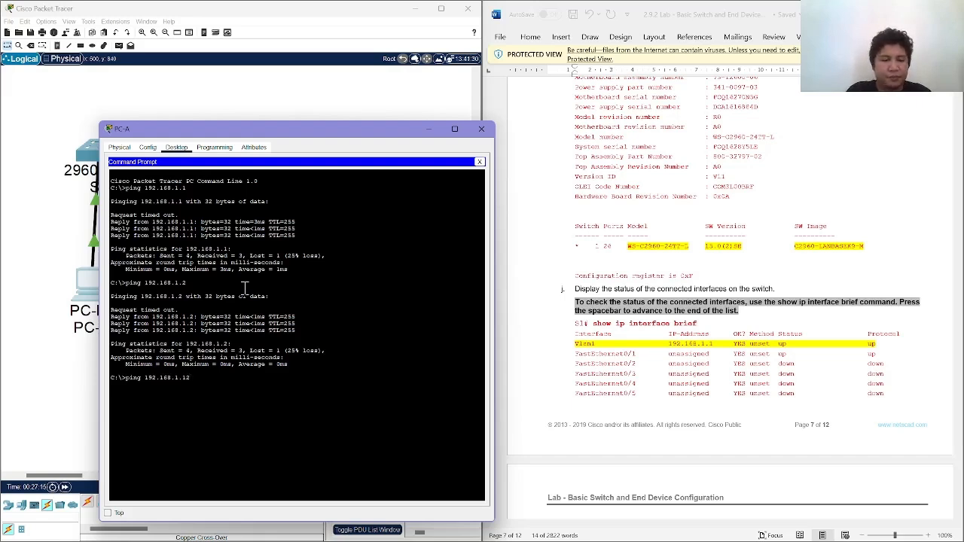
{"action": "type", "text": "12"}
{"action": "key", "text": "BackSpace"}
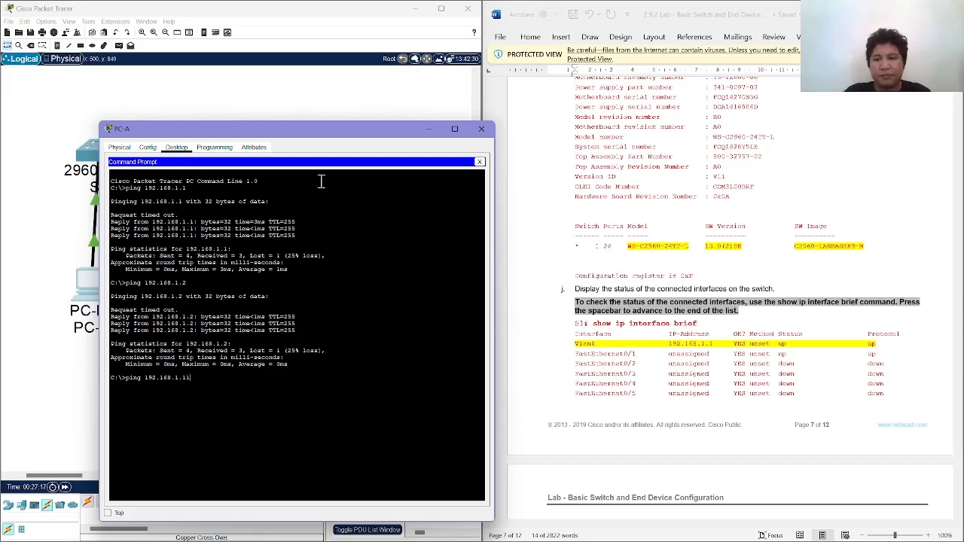
{"action": "scroll", "coordinate": [690, 228], "scroll_direction": "up", "scroll_amount": 20}
{"action": "scroll", "coordinate": [690, 228], "scroll_direction": "up", "scroll_amount": 5}
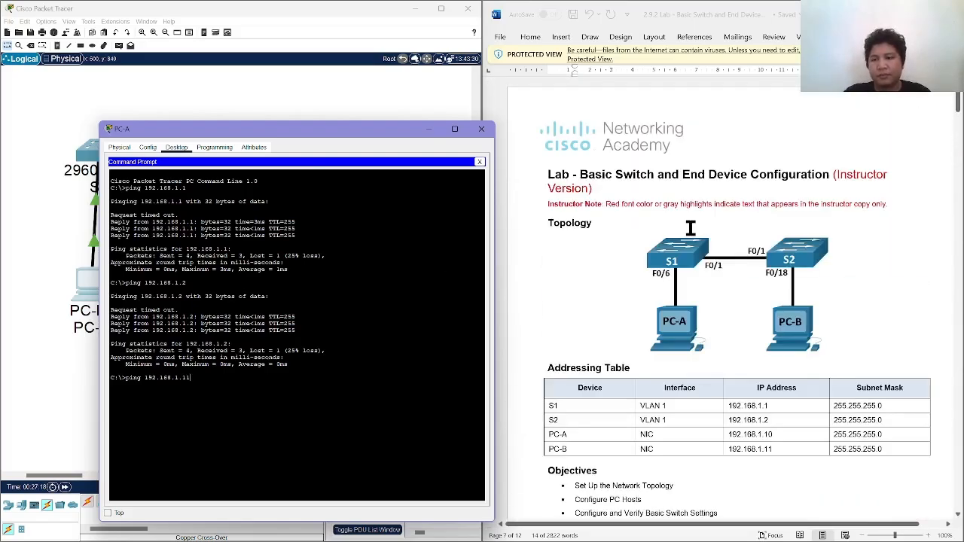
{"action": "key", "text": "Return"}
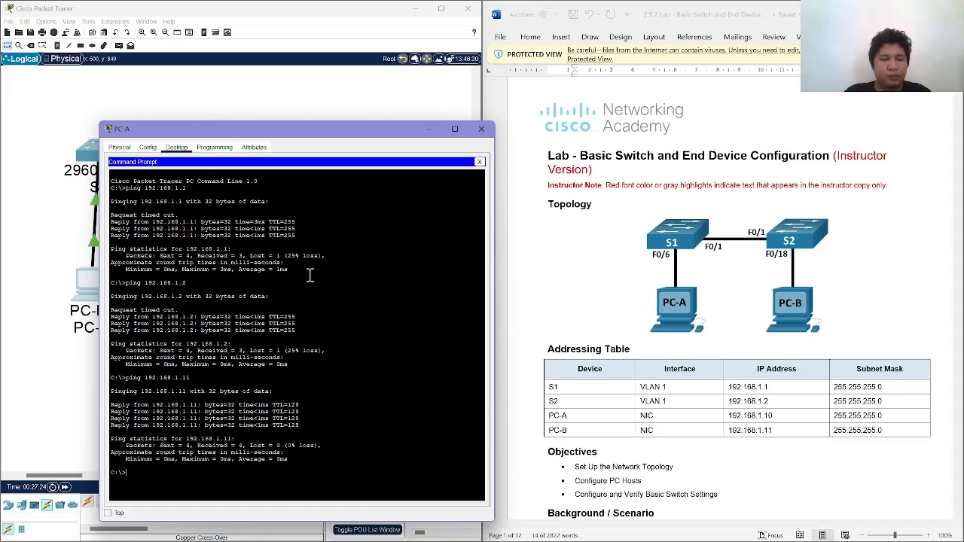
Open PC-B's Command Prompt and ping S2 at 192.168.1.2.
{"action": "left_click_drag", "start_coordinate": [407, 136], "coordinate": [790, 129]}
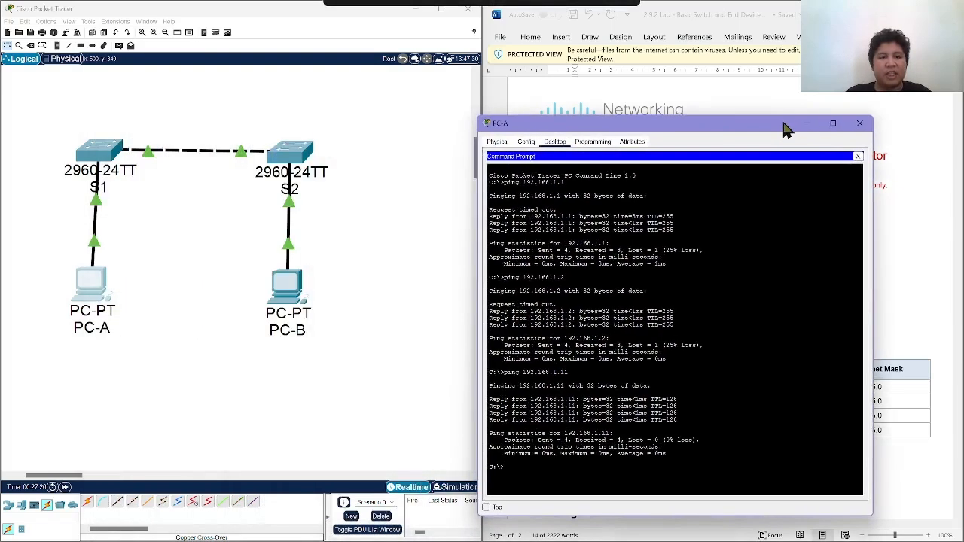
{"action": "left_click", "coordinate": [289, 314]}
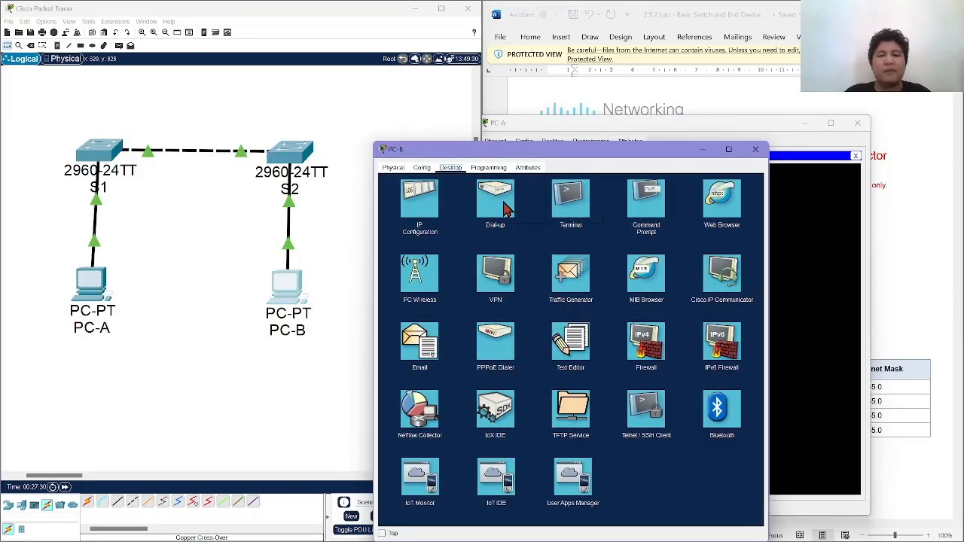
{"action": "left_click", "coordinate": [656, 214]}
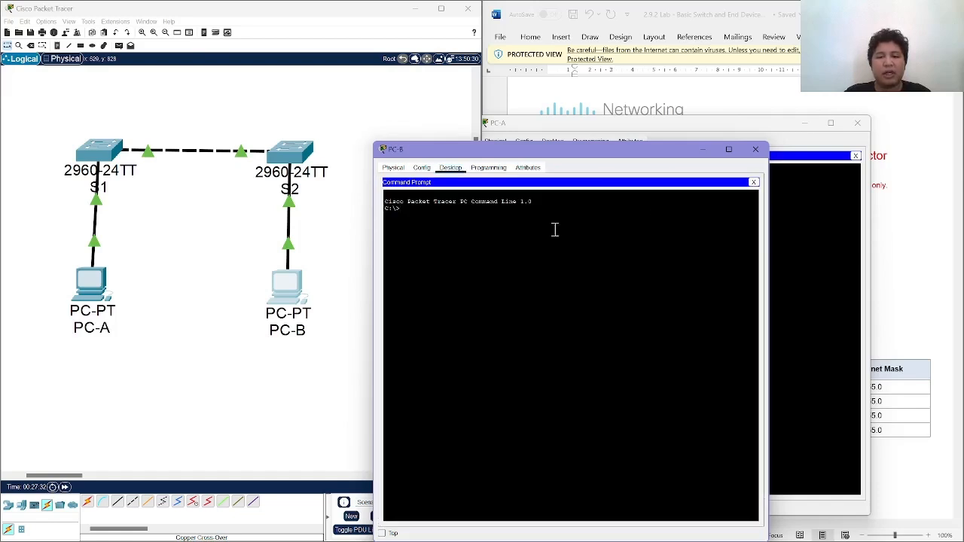
{"action": "type", "text": "ping"}
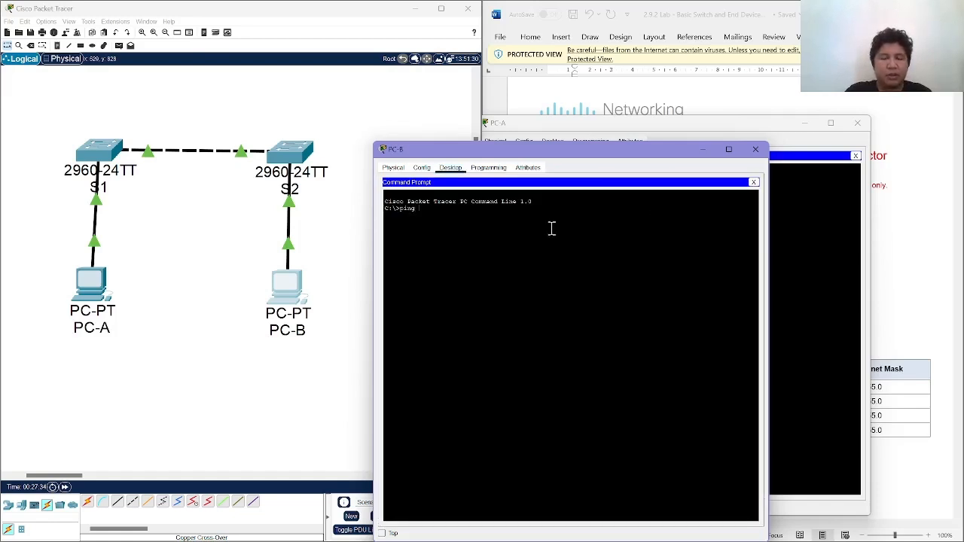
{"action": "type", "text": " 192.168.1."}
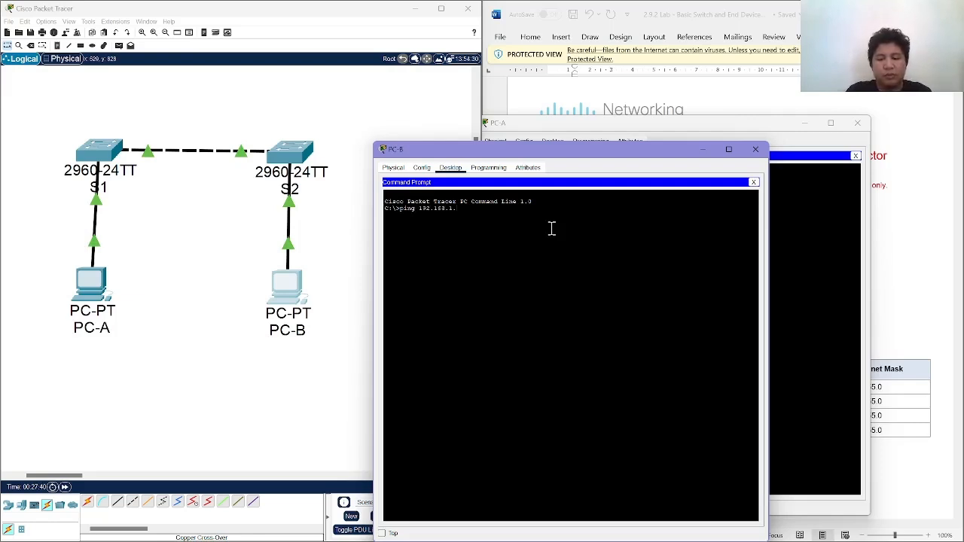
{"action": "type", "text": "2"}
{"action": "key", "text": "Return"}
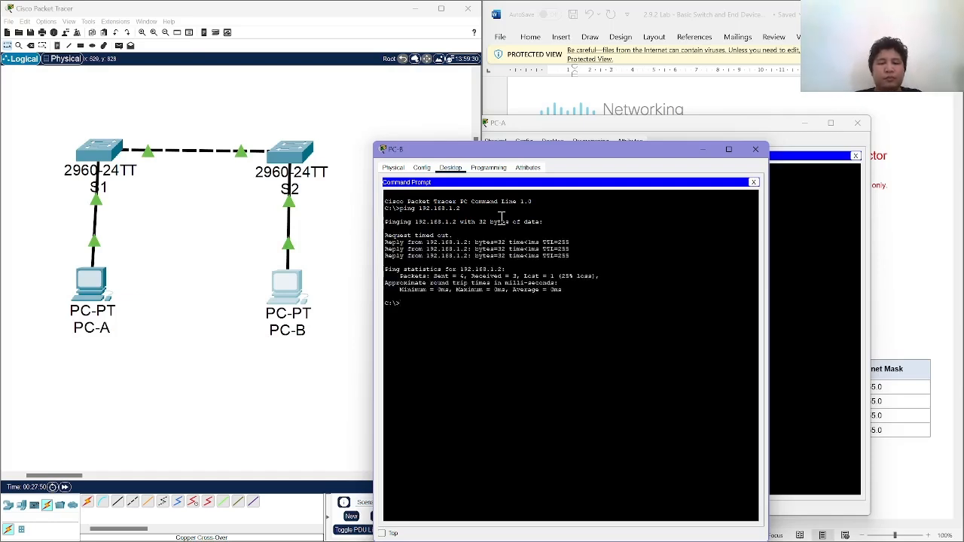
From PC-B, ping S1 at 192.168.1.1 and PC-A at 192.168.1.10.
{"action": "key", "text": "Up"}
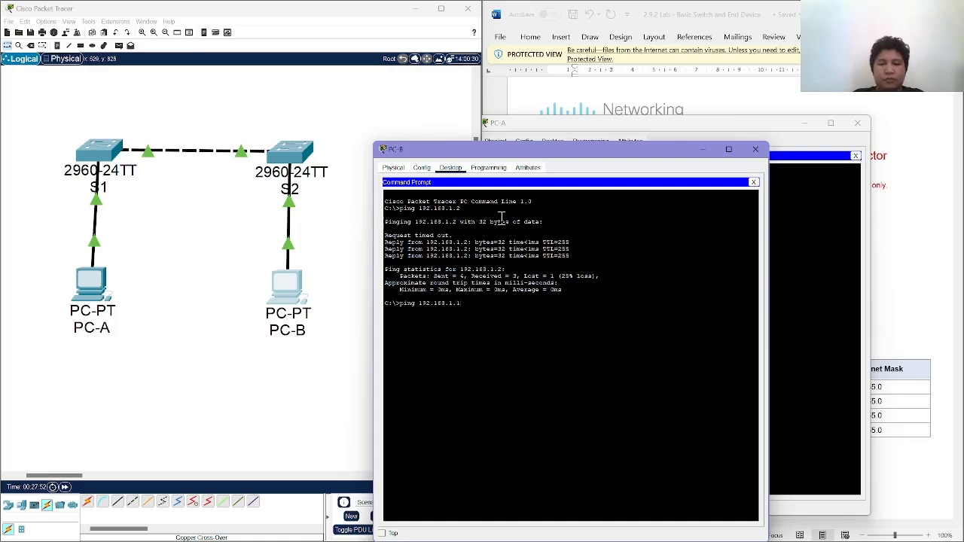
{"action": "key", "text": "Return"}
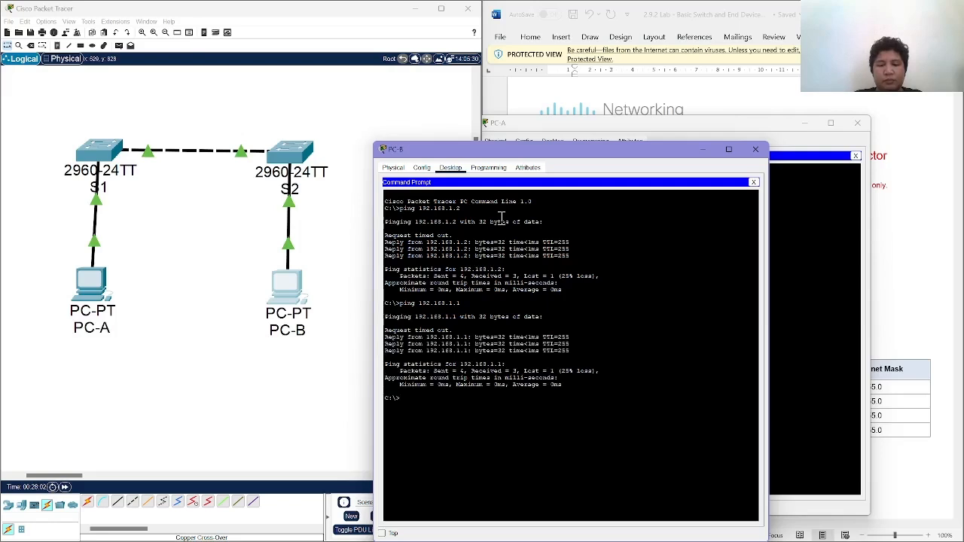
{"action": "key", "text": "Up"}
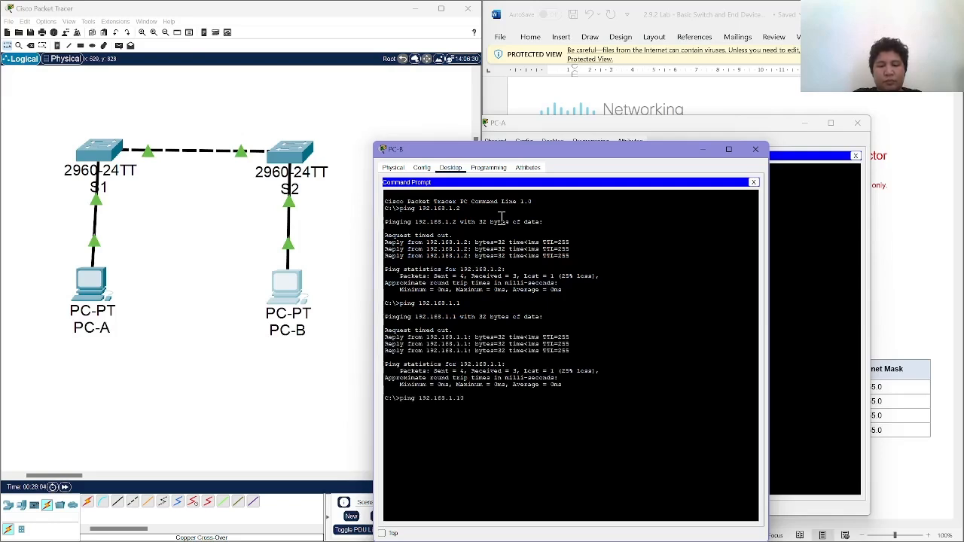
{"action": "key", "text": "Return"}
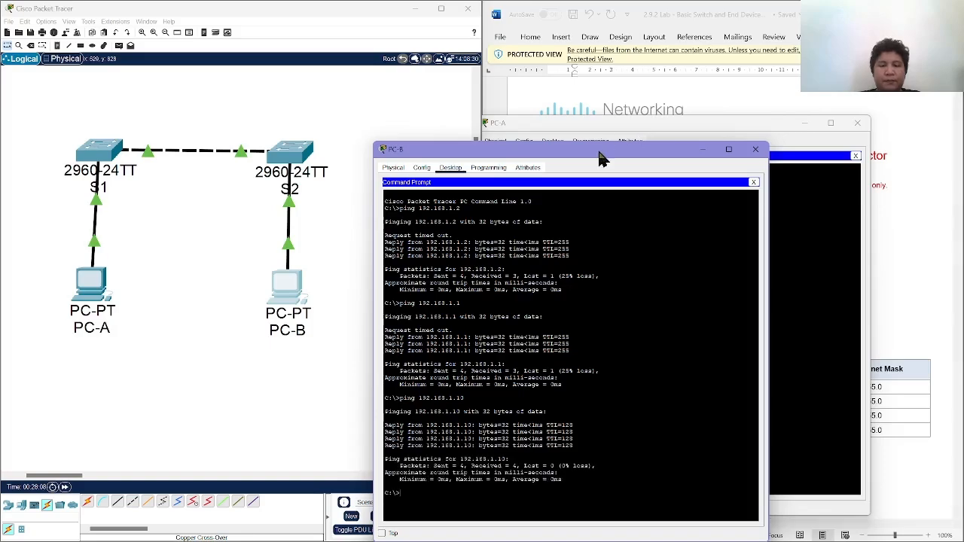
Compare the ping results of PC-B and PC-A side by side and close both PC windows.
{"action": "left_click_drag", "start_coordinate": [603, 158], "coordinate": [298, 132]}
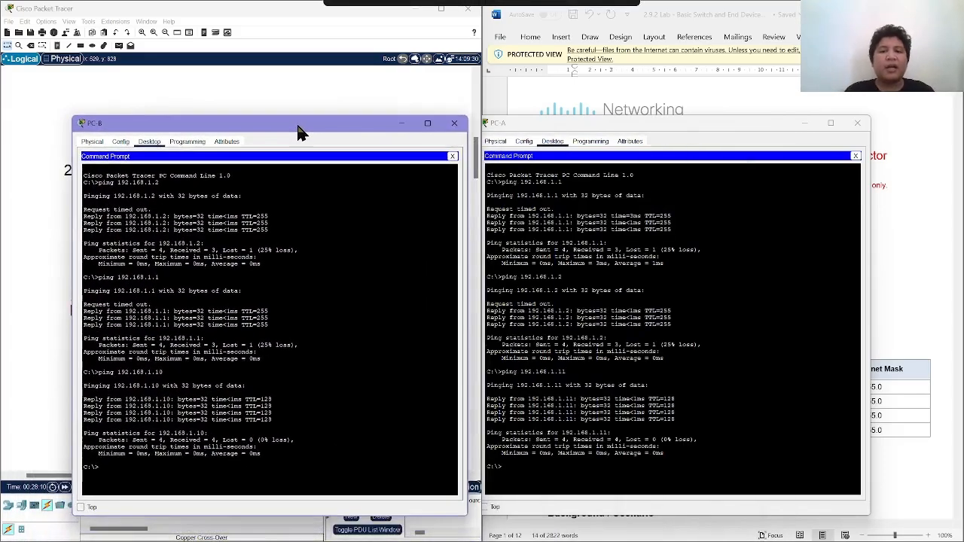
{"action": "left_click", "coordinate": [524, 126]}
{"action": "left_click_drag", "start_coordinate": [520, 125], "coordinate": [517, 125]}
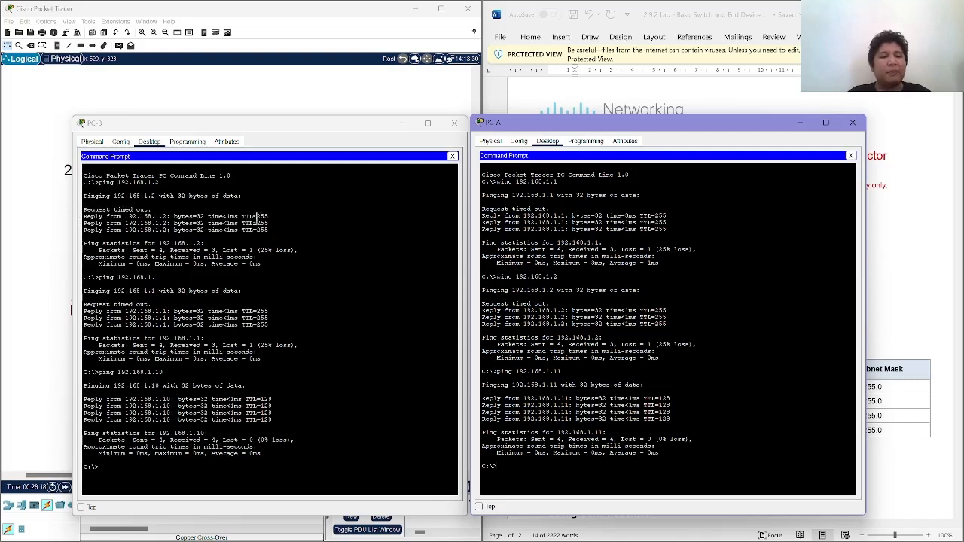
{"action": "left_click_drag", "start_coordinate": [269, 227], "coordinate": [80, 216]}
{"action": "left_click", "coordinate": [135, 228]}
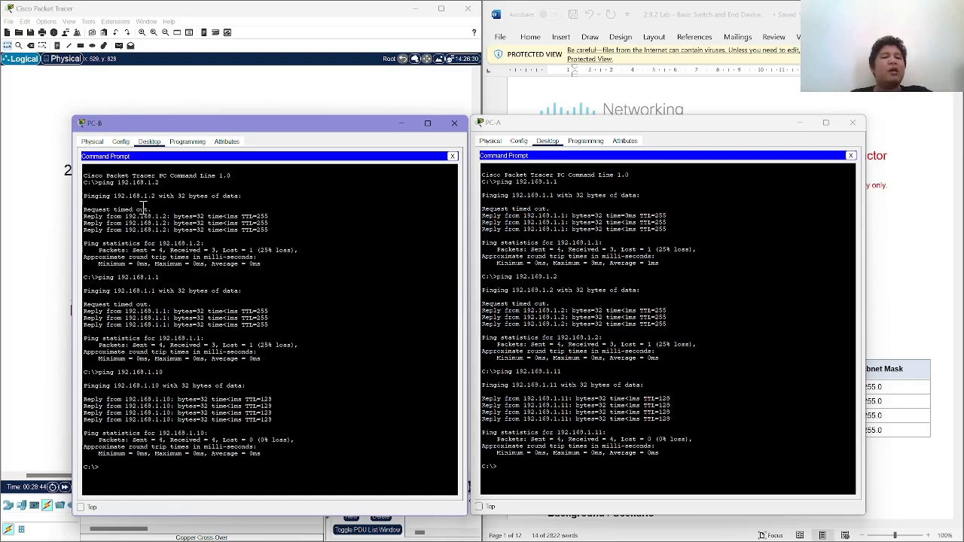
{"action": "left_click_drag", "start_coordinate": [84, 216], "coordinate": [256, 226]}
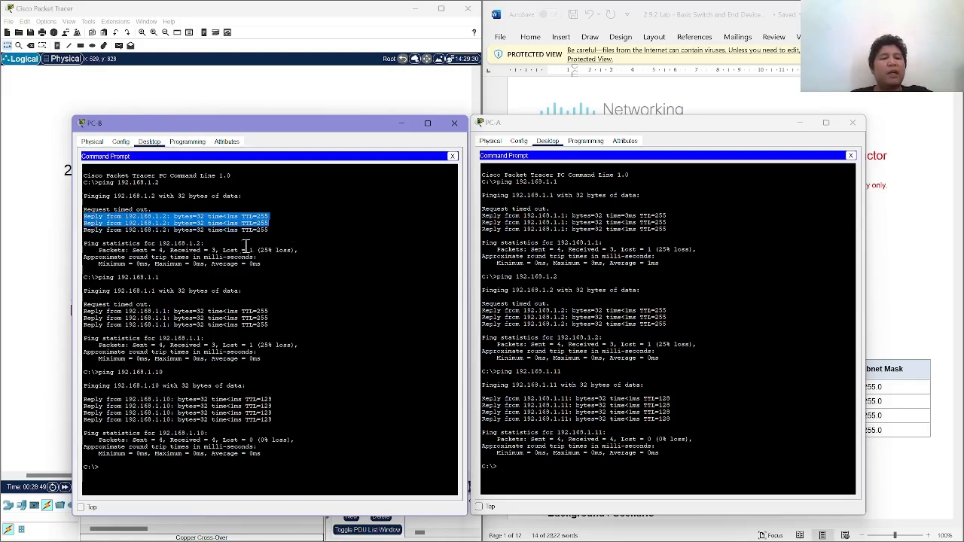
{"action": "left_click", "coordinate": [535, 241]}
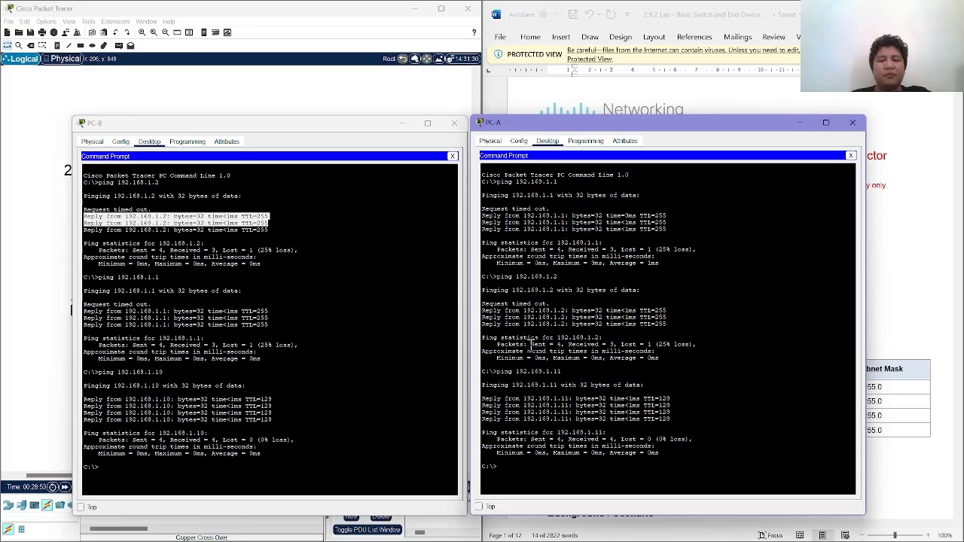
{"action": "left_click", "coordinate": [853, 122]}
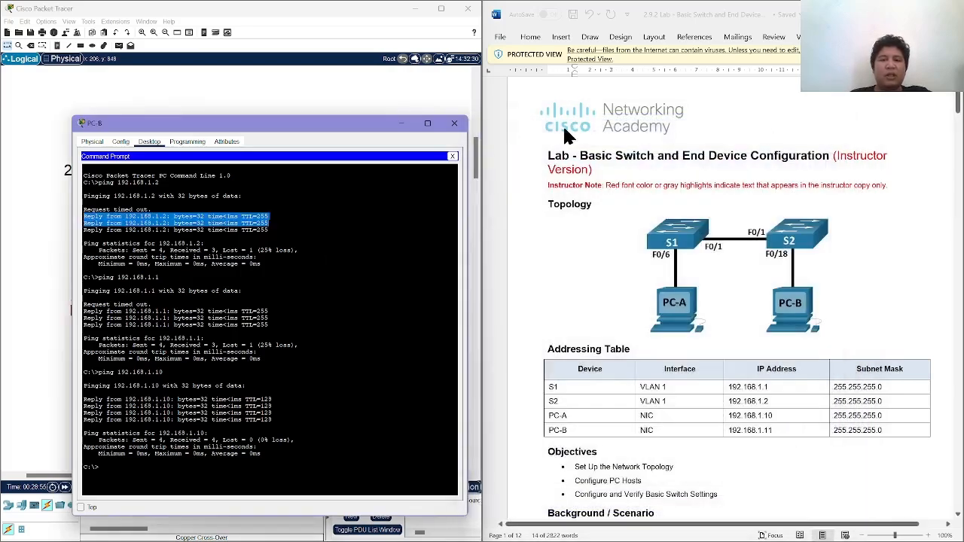
{"action": "left_click", "coordinate": [456, 124]}
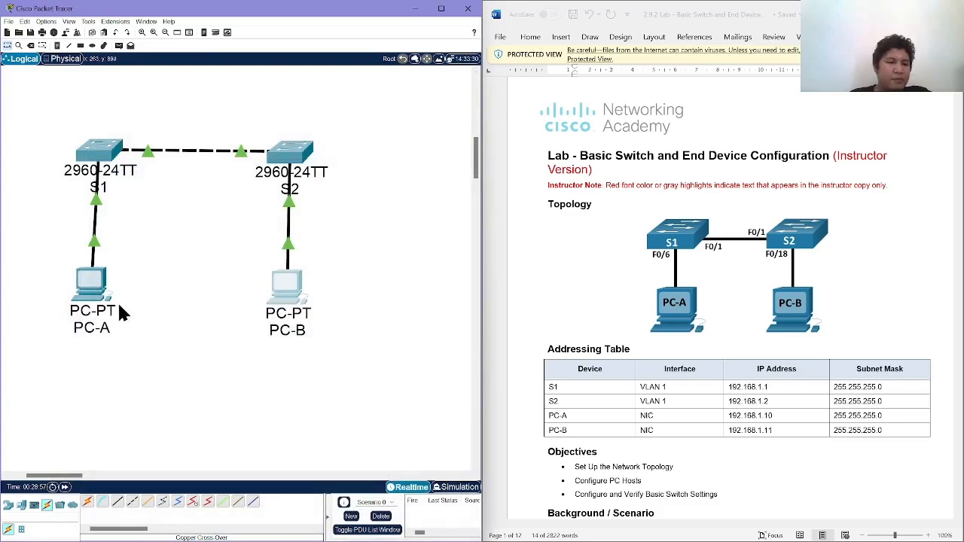
Open S1's command line and review the lab instructions for pinging PC-A and PC-B from a switch.
{"action": "left_click", "coordinate": [98, 162]}
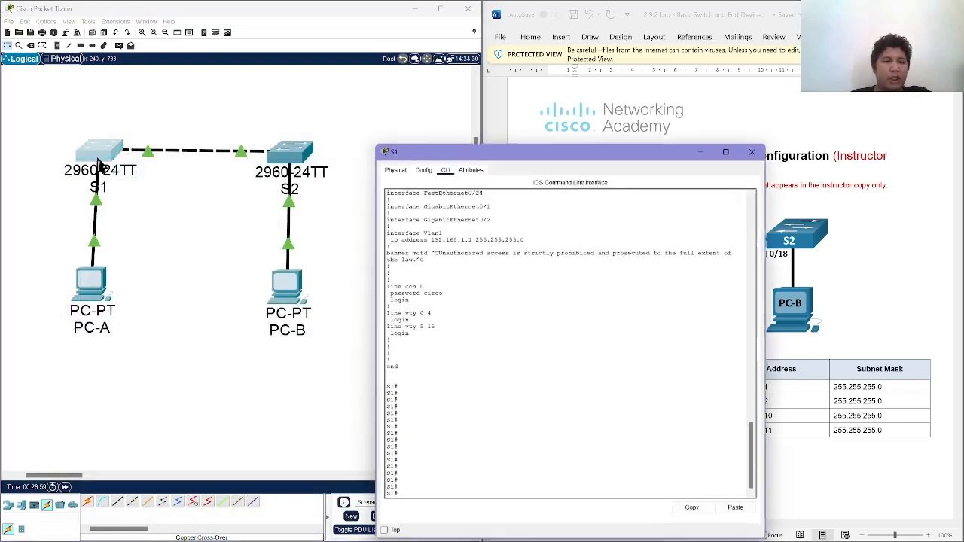
{"action": "left_click_drag", "start_coordinate": [431, 155], "coordinate": [127, 113]}
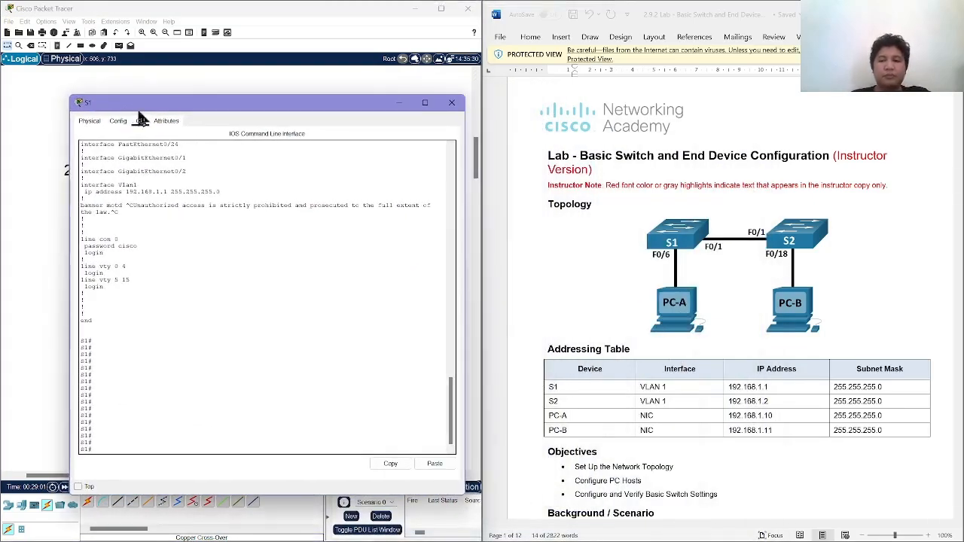
{"action": "scroll", "coordinate": [625, 234], "scroll_direction": "down", "scroll_amount": 20}
{"action": "scroll", "coordinate": [625, 239], "scroll_direction": "down", "scroll_amount": 20}
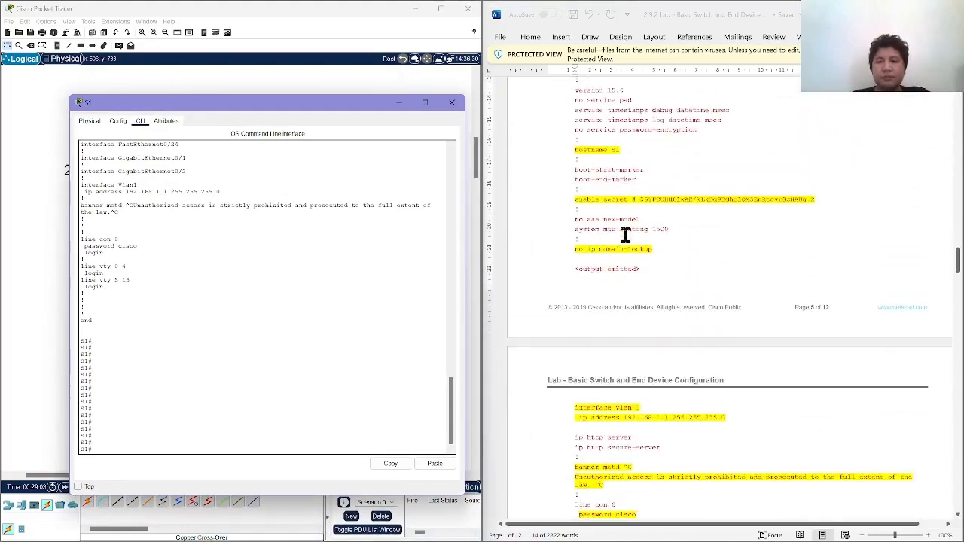
{"action": "scroll", "coordinate": [625, 236], "scroll_direction": "down", "scroll_amount": 10}
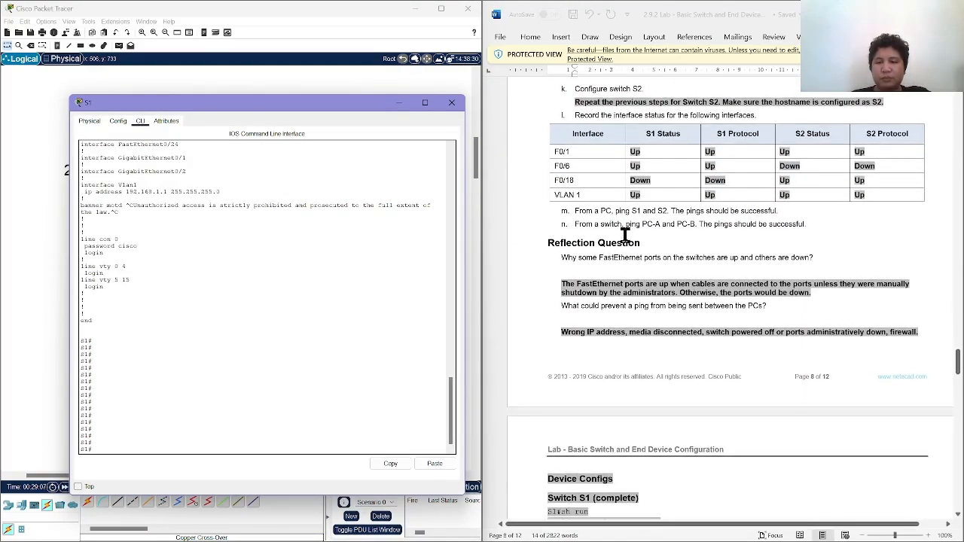
{"action": "scroll", "coordinate": [625, 236], "scroll_direction": "down", "scroll_amount": 1}
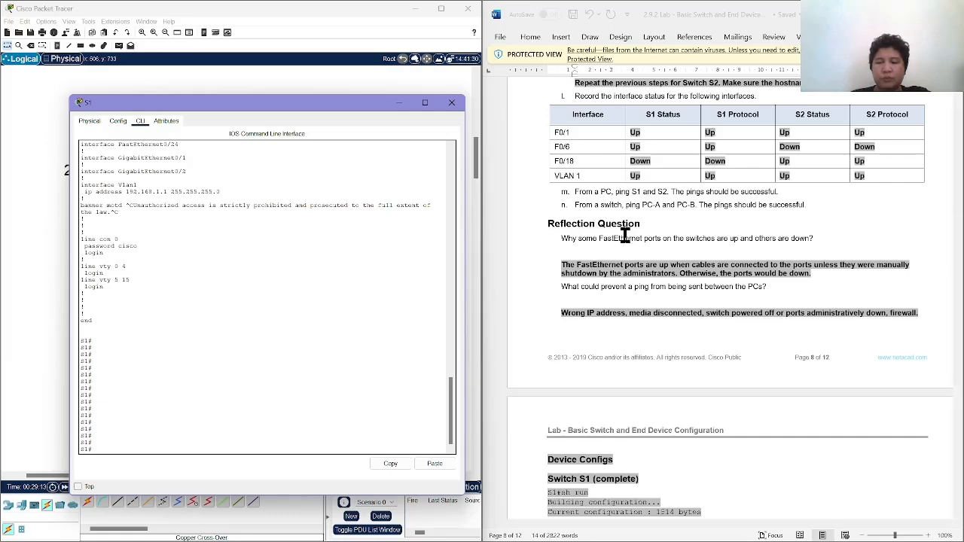
Open S2's command line and place it side by side with S1's command line window.
{"action": "left_click_drag", "start_coordinate": [341, 113], "coordinate": [806, 118]}
{"action": "left_click", "coordinate": [303, 164]}
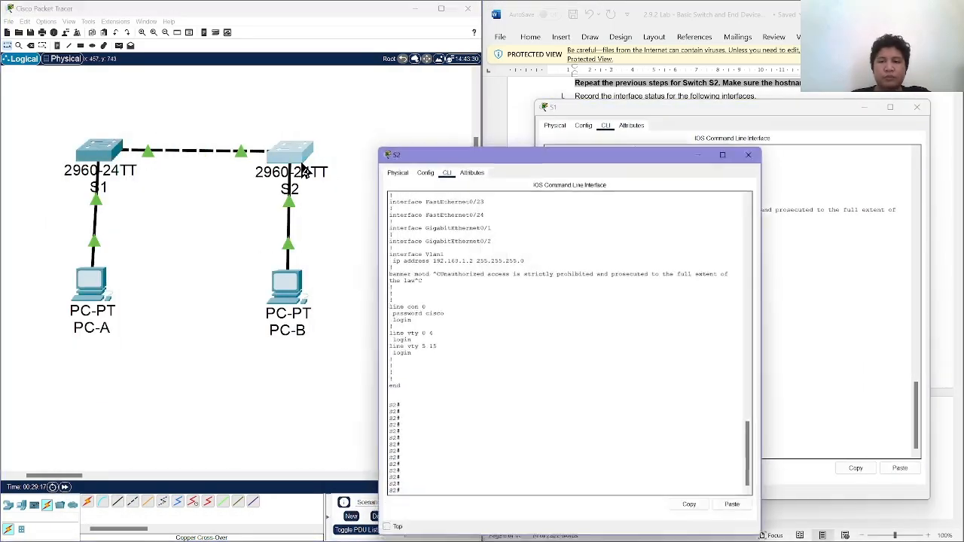
{"action": "double_click", "coordinate": [494, 153]}
{"action": "left_click_drag", "start_coordinate": [543, 2], "coordinate": [292, 93]}
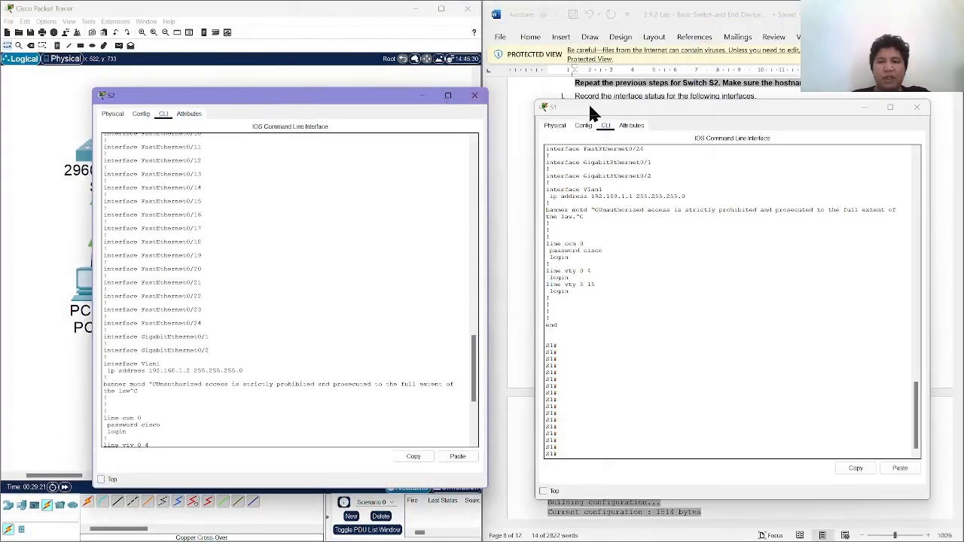
Find the show ip interface brief step in the lab document and move S1's command line window clear of S2's.
{"action": "left_click_drag", "start_coordinate": [592, 114], "coordinate": [179, 106]}
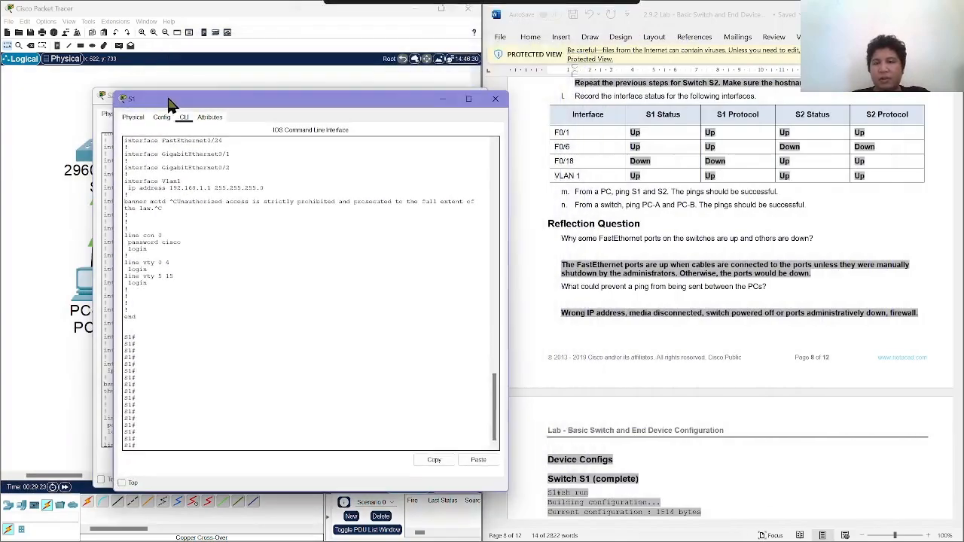
{"action": "scroll", "coordinate": [561, 208], "scroll_direction": "down", "scroll_amount": 15}
{"action": "scroll", "coordinate": [557, 211], "scroll_direction": "up", "scroll_amount": 15}
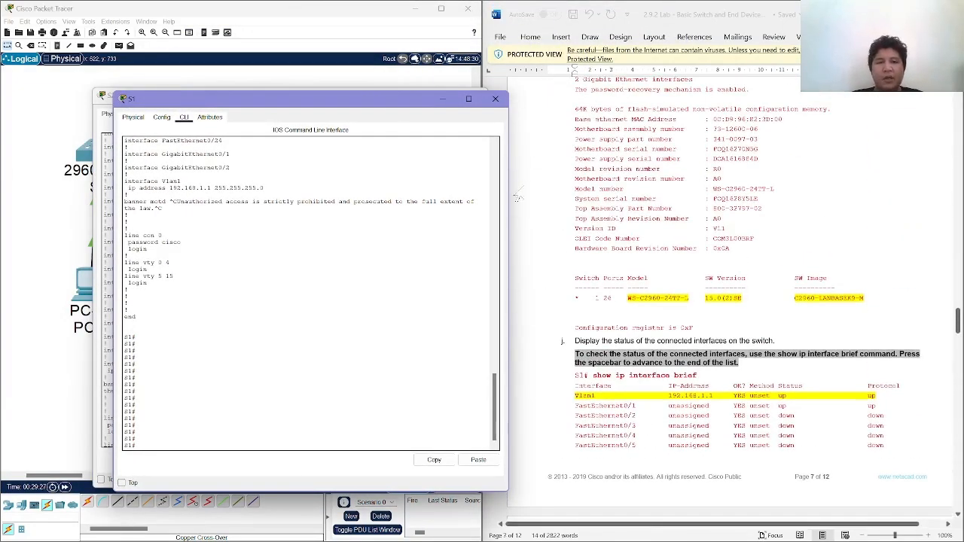
{"action": "mouse_move", "coordinate": [382, 103]}
{"action": "left_mouse_down"}
{"action": "mouse_move", "coordinate": [426, 101]}
{"action": "mouse_move", "coordinate": [379, 97]}
{"action": "left_mouse_up"}
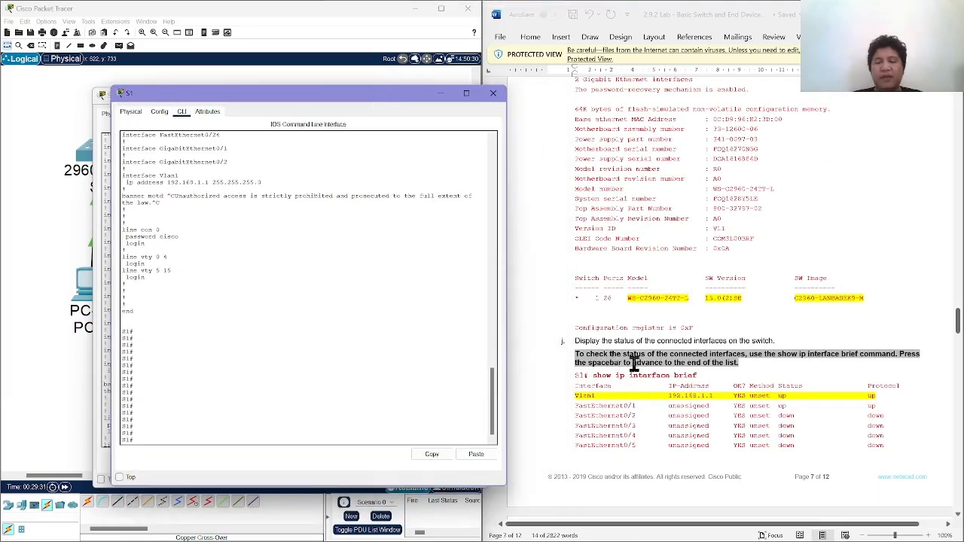
{"action": "left_click_drag", "start_coordinate": [354, 94], "coordinate": [685, 79]}
Run show ip interface brief on S2 and page through to the end of the interface list.
{"action": "left_click", "coordinate": [365, 399]}
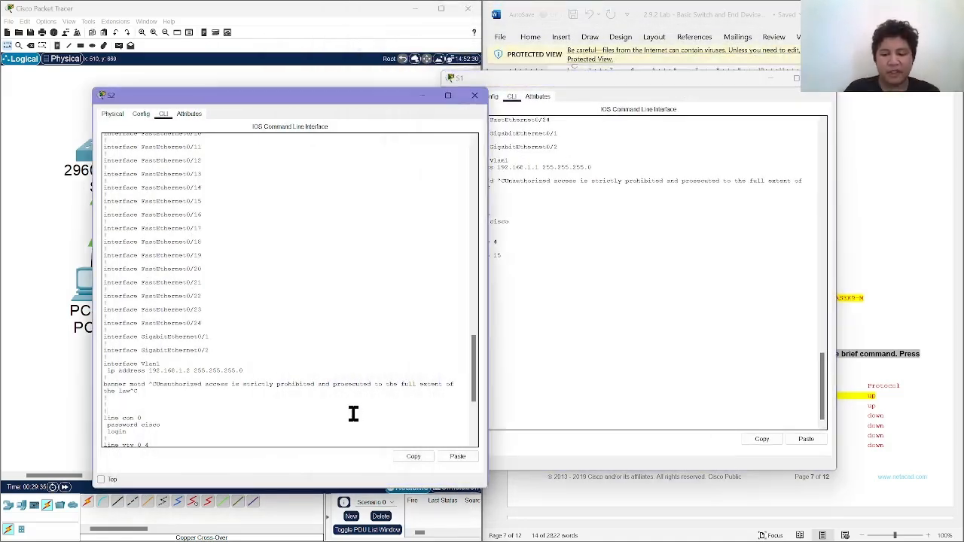
{"action": "scroll", "coordinate": [353, 414], "scroll_direction": "down", "scroll_amount": 4}
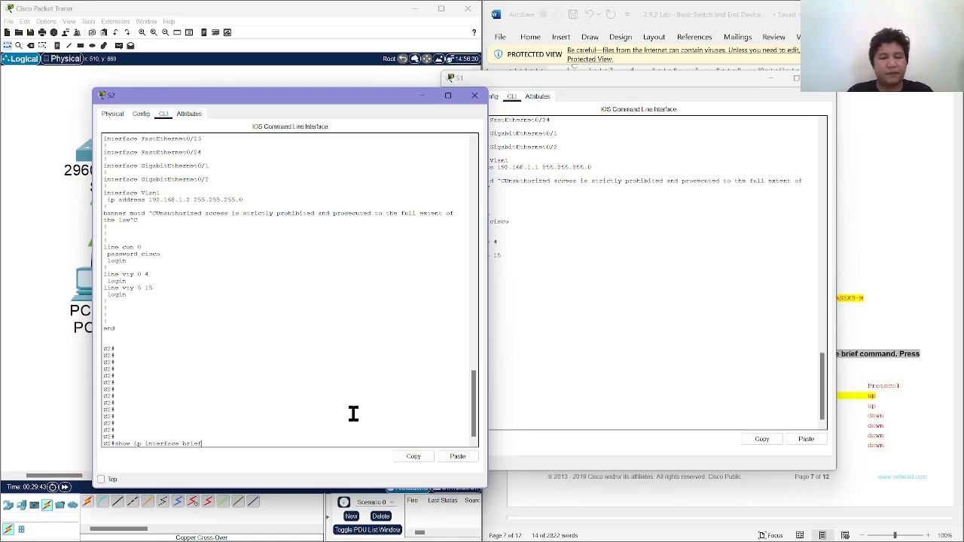
{"action": "key", "text": "Return"}
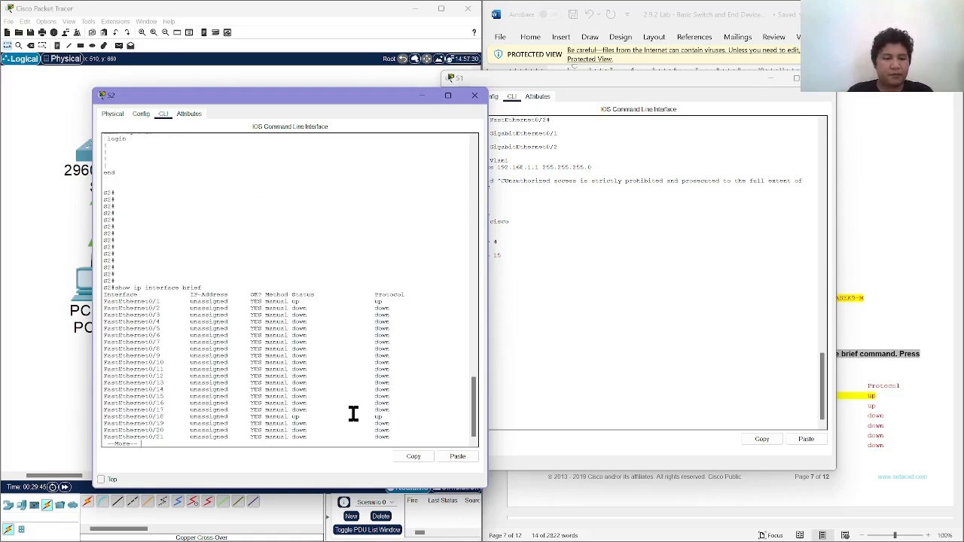
{"action": "key", "text": "Return"}
{"action": "key", "text": "Return"}
{"action": "key", "text": "Return"}
{"action": "key", "text": "Return"}
{"action": "key", "text": "Return"}
{"action": "key", "text": "Return"}
{"action": "key", "text": "Return"}
{"action": "key", "text": "Return"}
{"action": "key", "text": "Return"}
{"action": "key", "text": "Return"}
{"action": "key", "text": "Return"}
{"action": "key", "text": "Return"}
{"action": "key", "text": "Return"}
{"action": "key", "text": "Return"}
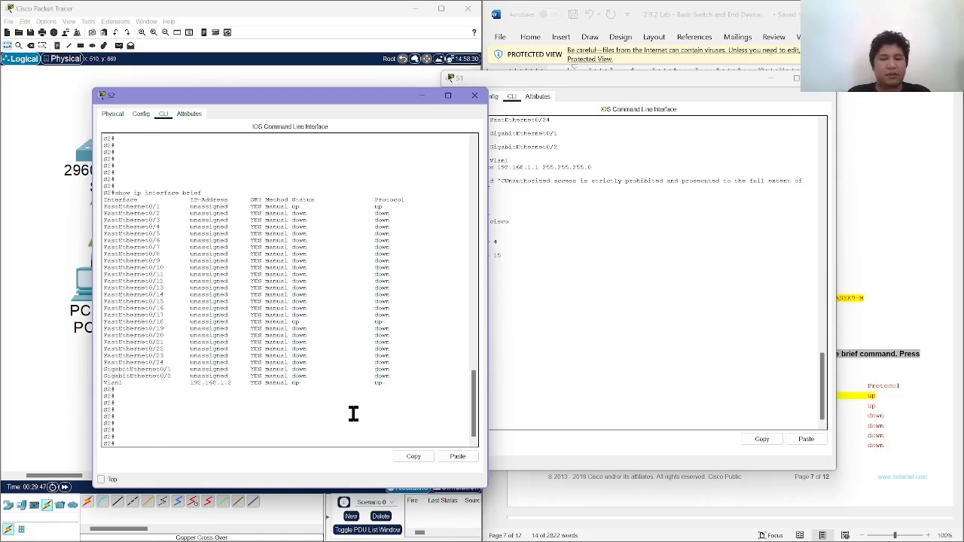
Run show ip interface brief on S1 and page through to the end of the interface list.
{"action": "left_click", "coordinate": [628, 366]}
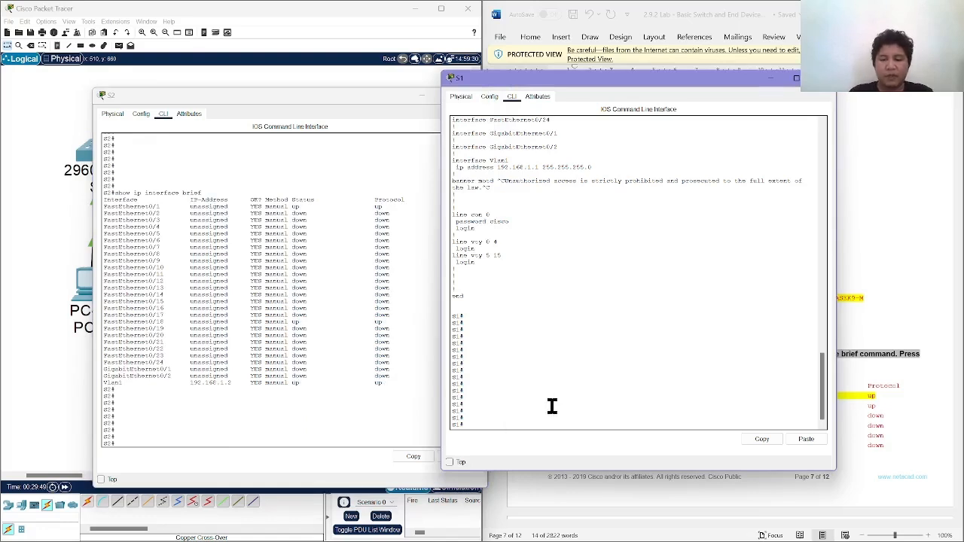
{"action": "key", "text": "Return"}
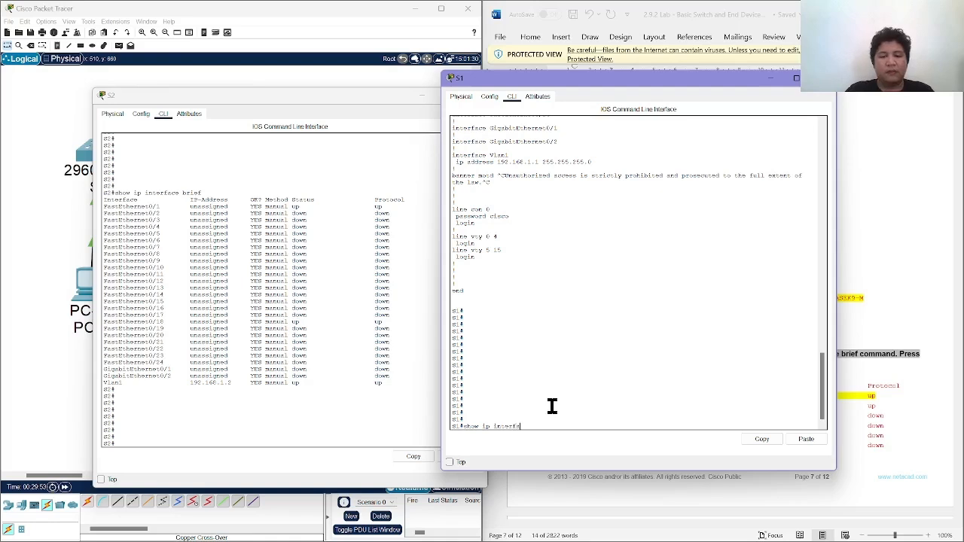
{"action": "key", "text": "Return"}
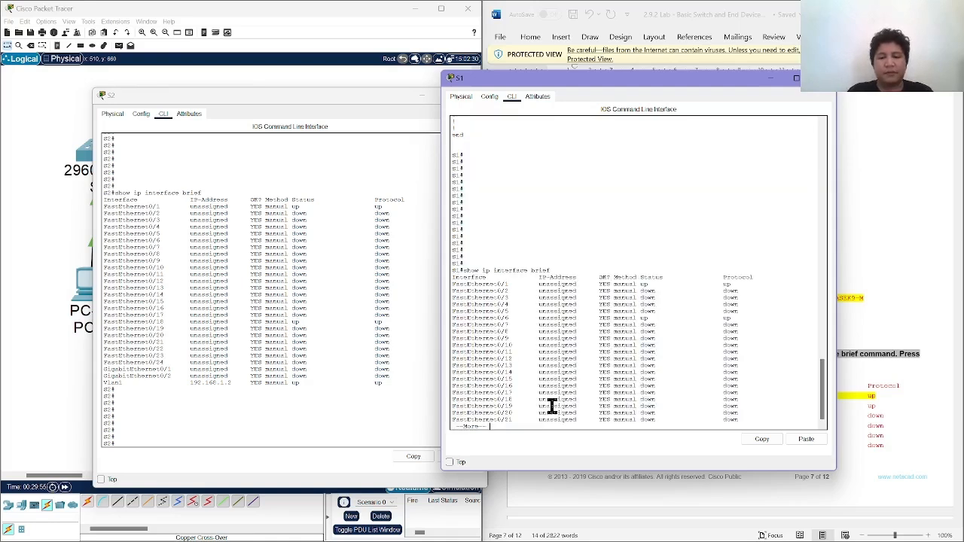
{"action": "key", "text": "Return"}
{"action": "key", "text": "Return"}
{"action": "key", "text": "Return"}
{"action": "key", "text": "Return"}
{"action": "key", "text": "Return"}
{"action": "key", "text": "Return"}
{"action": "key", "text": "Return"}
{"action": "key", "text": "Return"}
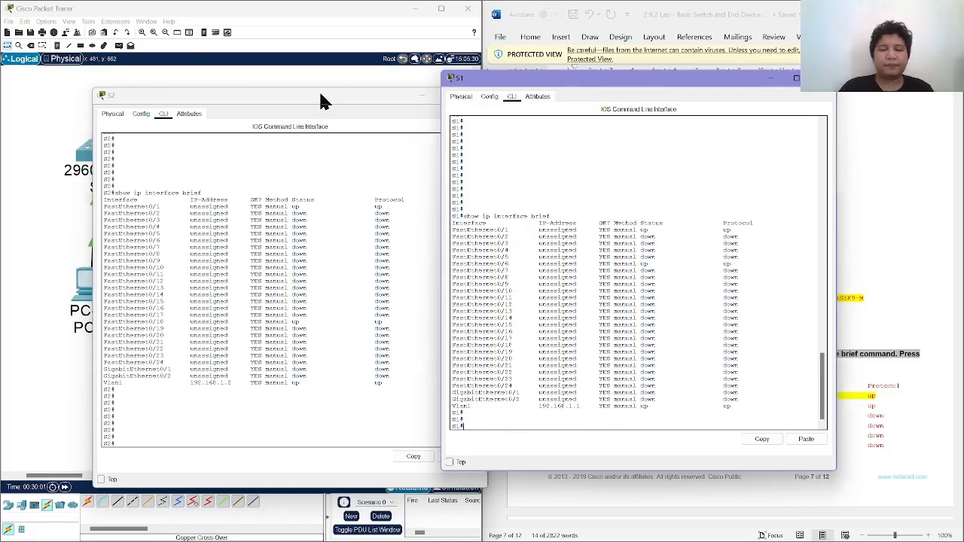
Separate the S1 and S2 outputs and review the lab's interface status table and reflection question about FastEthernet ports being up or down.
{"action": "left_click_drag", "start_coordinate": [318, 90], "coordinate": [222, 60]}
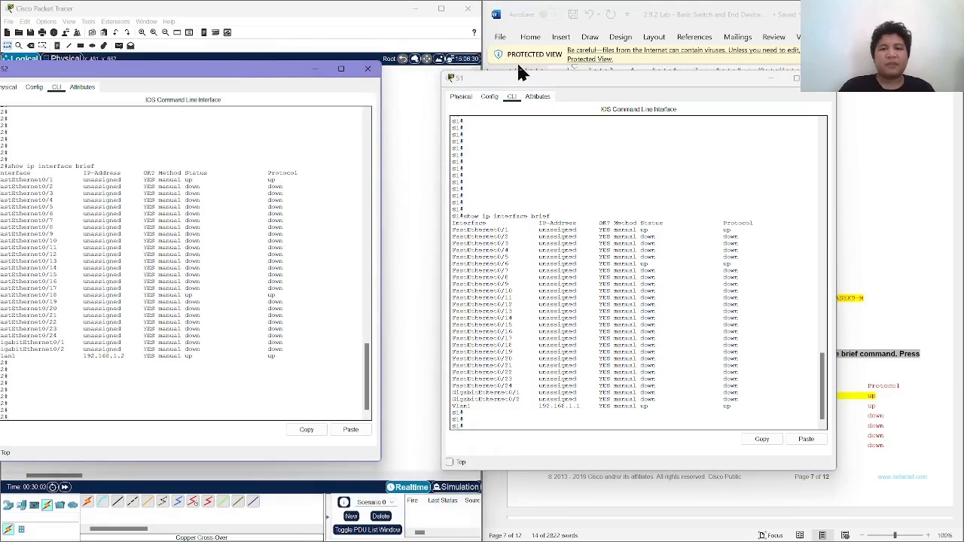
{"action": "left_click_drag", "start_coordinate": [520, 76], "coordinate": [475, 47]}
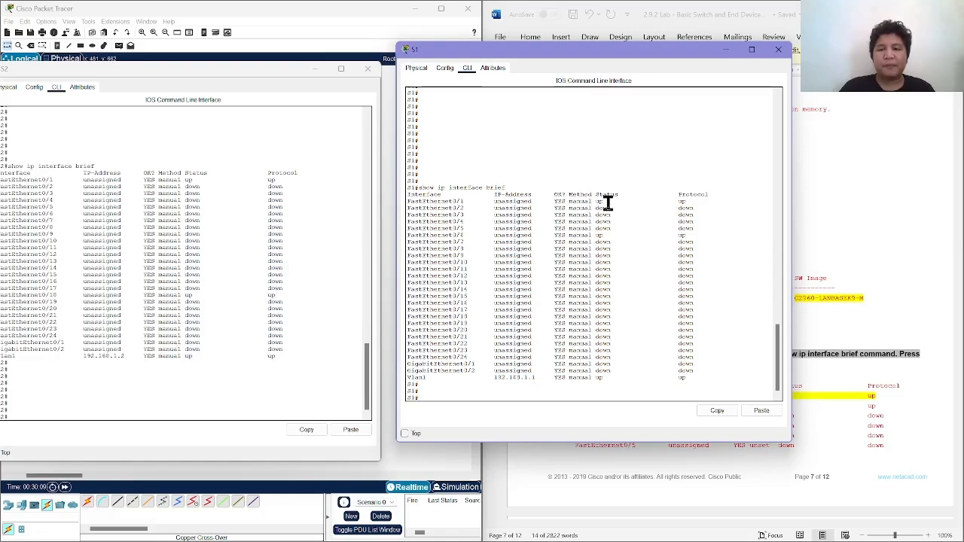
{"action": "left_click", "coordinate": [851, 338]}
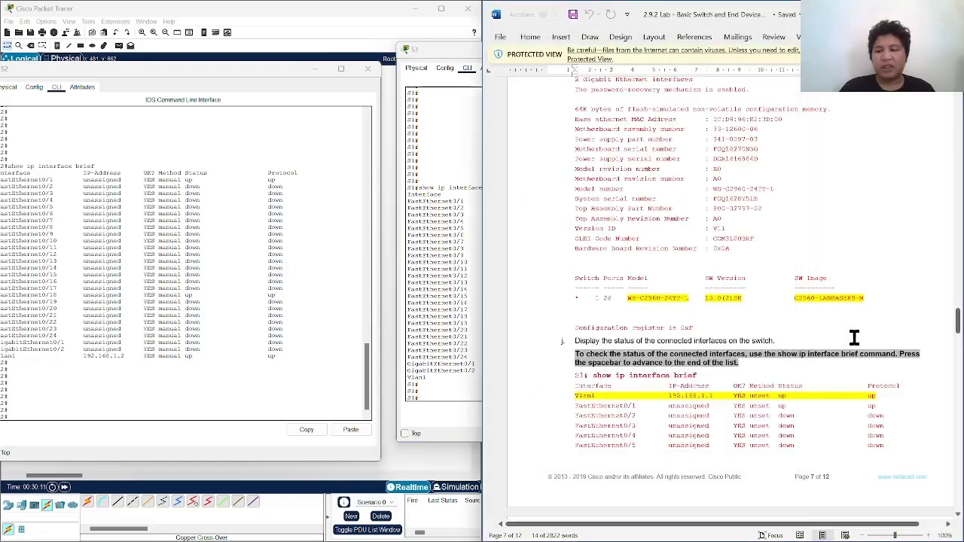
{"action": "scroll", "coordinate": [854, 339], "scroll_direction": "down", "scroll_amount": 10}
{"action": "scroll", "coordinate": [855, 339], "scroll_direction": "down", "scroll_amount": 4}
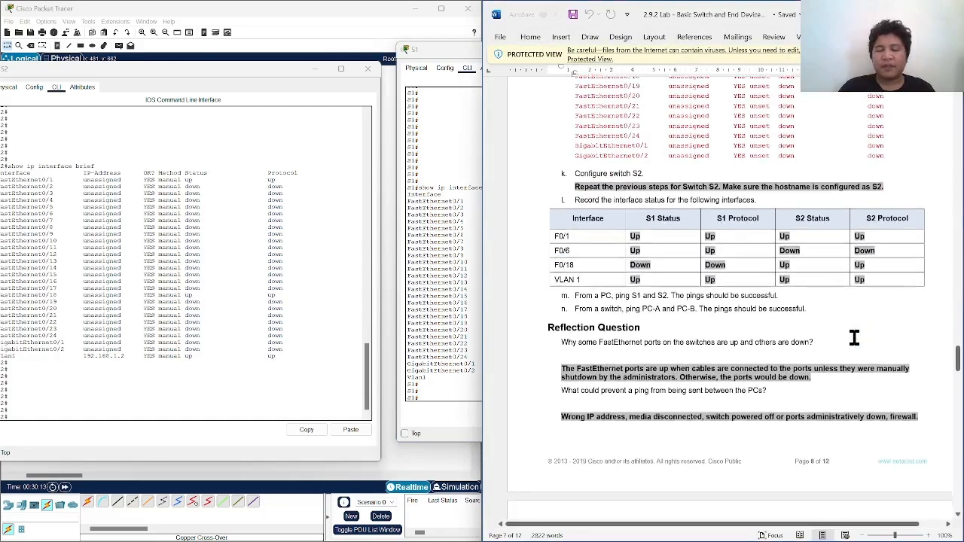
{"action": "left_click_drag", "start_coordinate": [562, 253], "coordinate": [778, 256]}
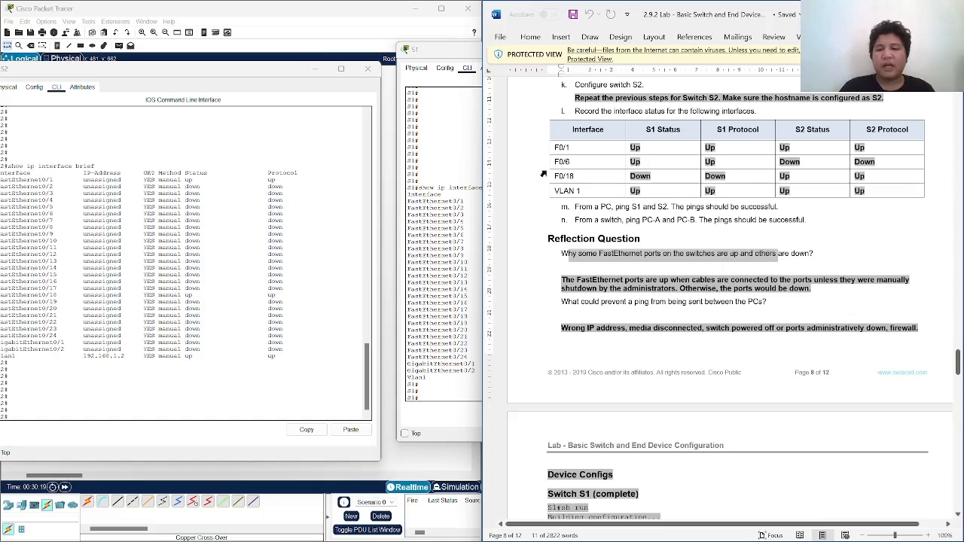
Compare S1's interface status list with the cabled topology, highlight its Vlan1 row, and close S1's window.
{"action": "left_click", "coordinate": [428, 132]}
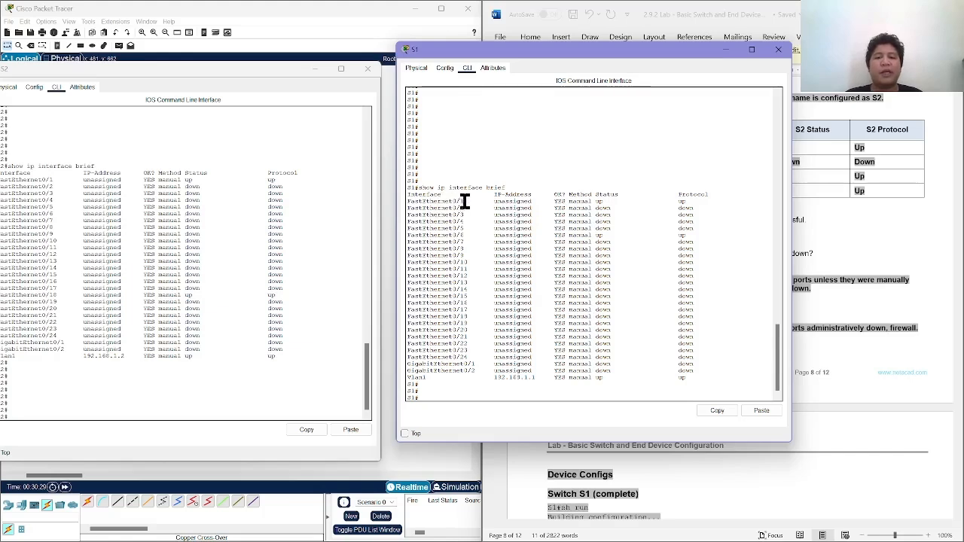
{"action": "left_click_drag", "start_coordinate": [288, 70], "coordinate": [288, 320]}
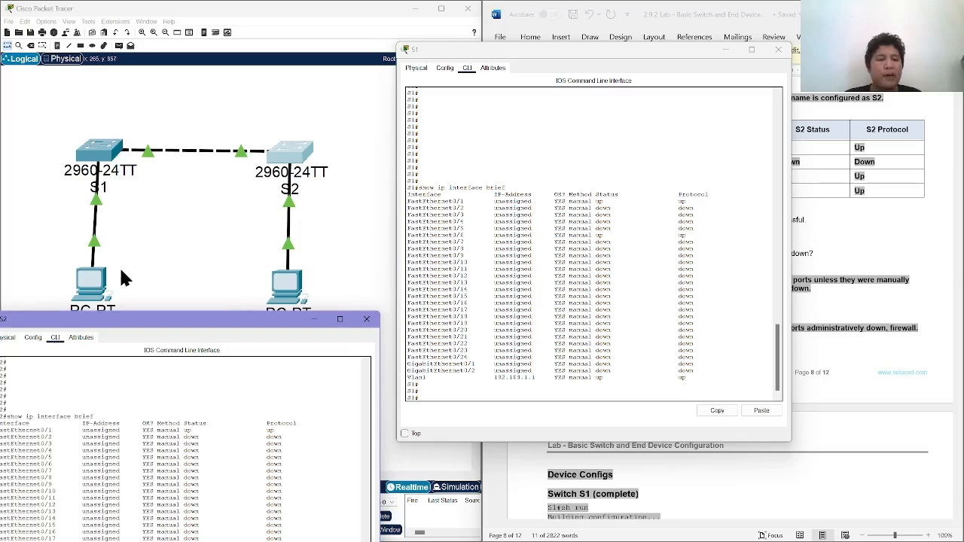
{"action": "left_click_drag", "start_coordinate": [117, 325], "coordinate": [142, 362]}
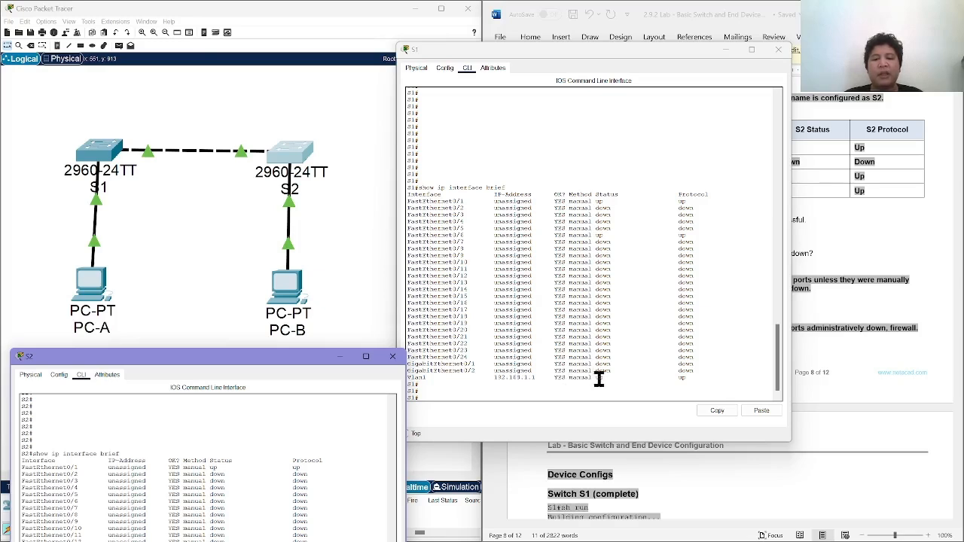
{"action": "left_click_drag", "start_coordinate": [607, 379], "coordinate": [402, 381]}
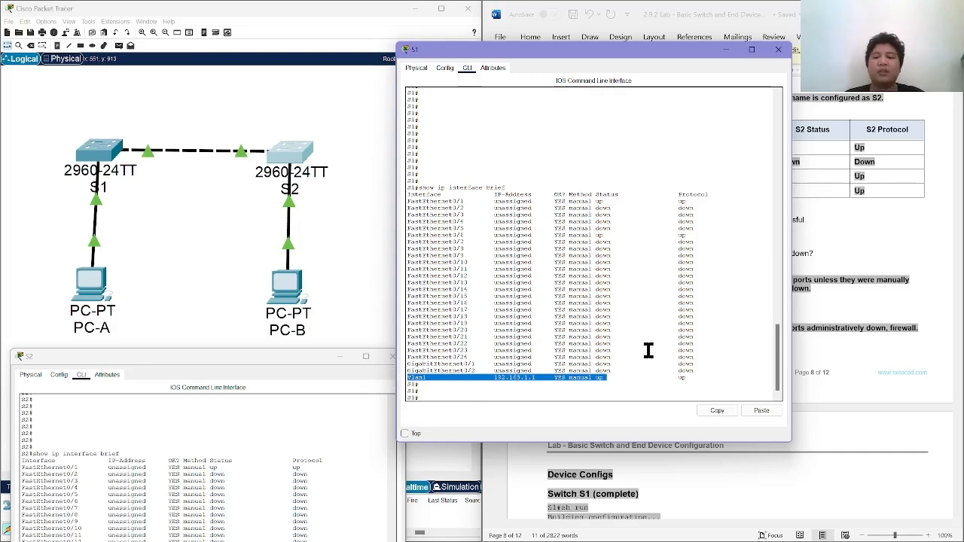
{"action": "left_click", "coordinate": [779, 51]}
Compare S2's interface status list with the topology, highlighting the FastEthernet0/18 and Vlan1 rows.
{"action": "left_click_drag", "start_coordinate": [267, 362], "coordinate": [384, 107]}
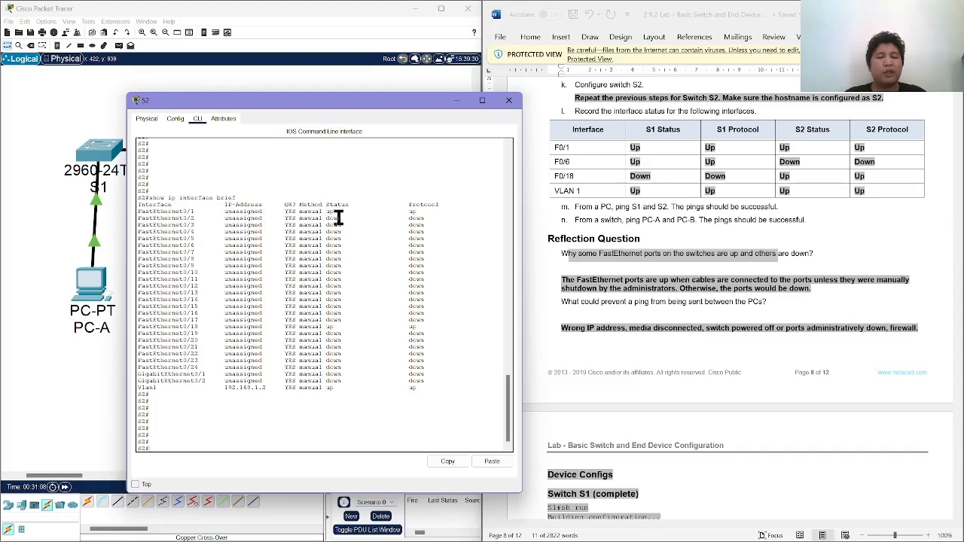
{"action": "left_click_drag", "start_coordinate": [387, 102], "coordinate": [629, 47]}
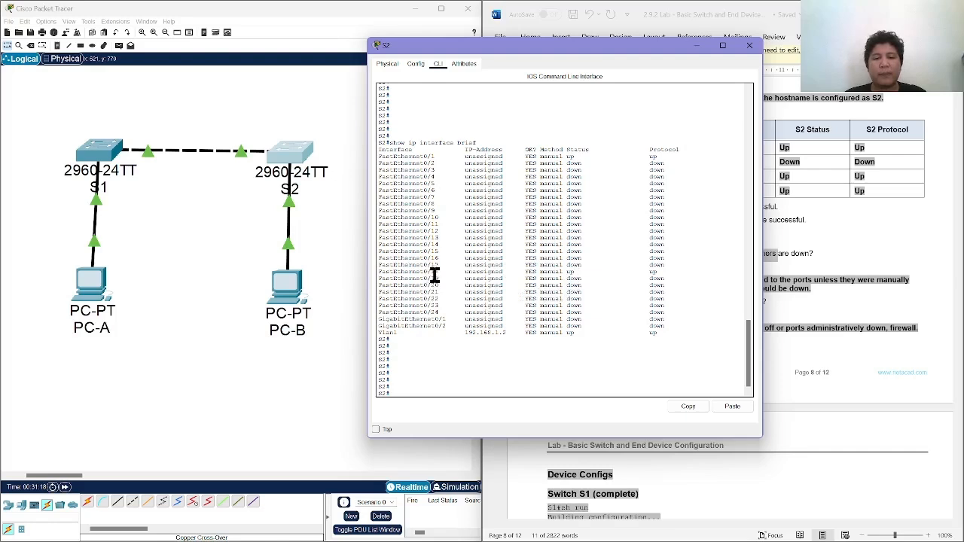
{"action": "left_click_drag", "start_coordinate": [476, 274], "coordinate": [572, 270]}
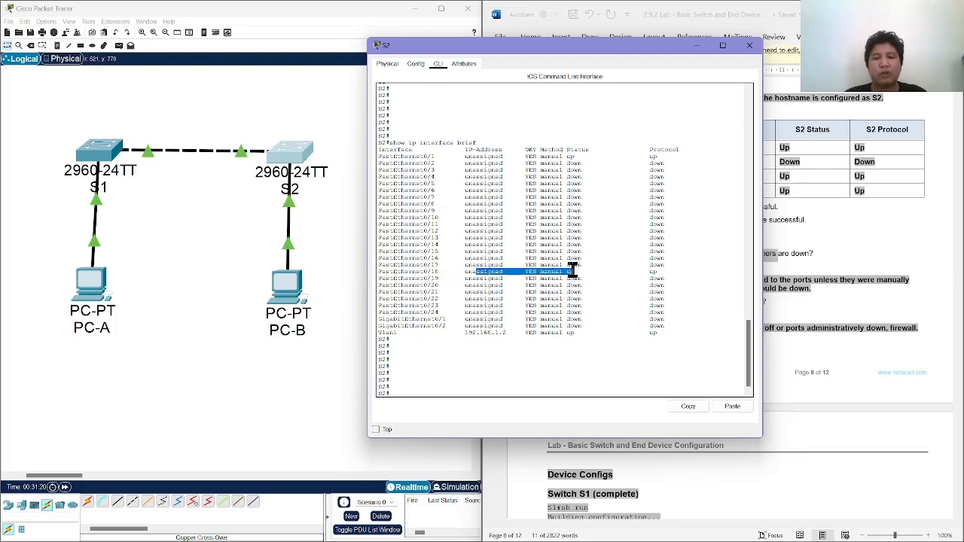
{"action": "left_click", "coordinate": [576, 271]}
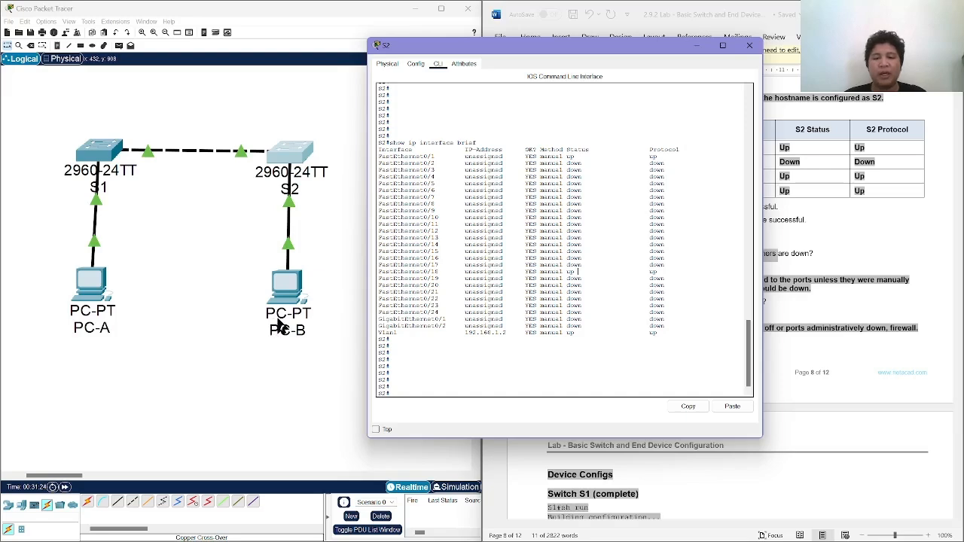
{"action": "left_click_drag", "start_coordinate": [403, 331], "coordinate": [409, 337]}
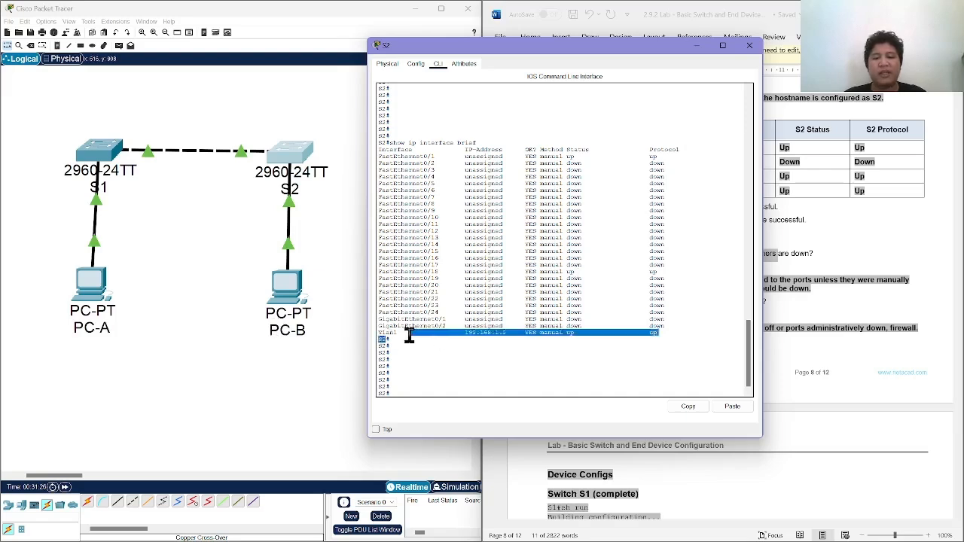
{"action": "left_click_drag", "start_coordinate": [601, 348], "coordinate": [383, 336]}
{"action": "left_click", "coordinate": [505, 269]}
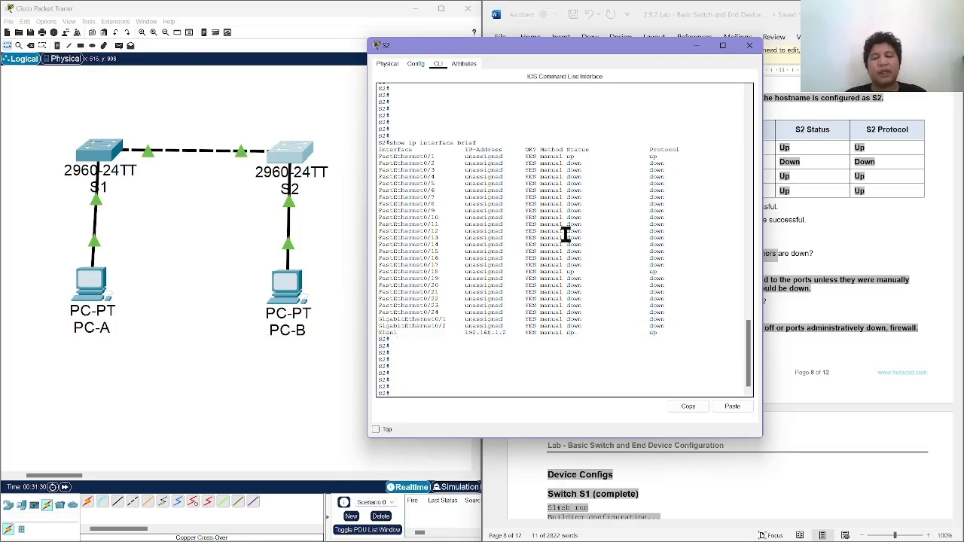
Review the reflection question on what could prevent pings between the PCs and its answer, and close S2's window.
{"action": "left_click_drag", "start_coordinate": [656, 48], "coordinate": [728, 332]}
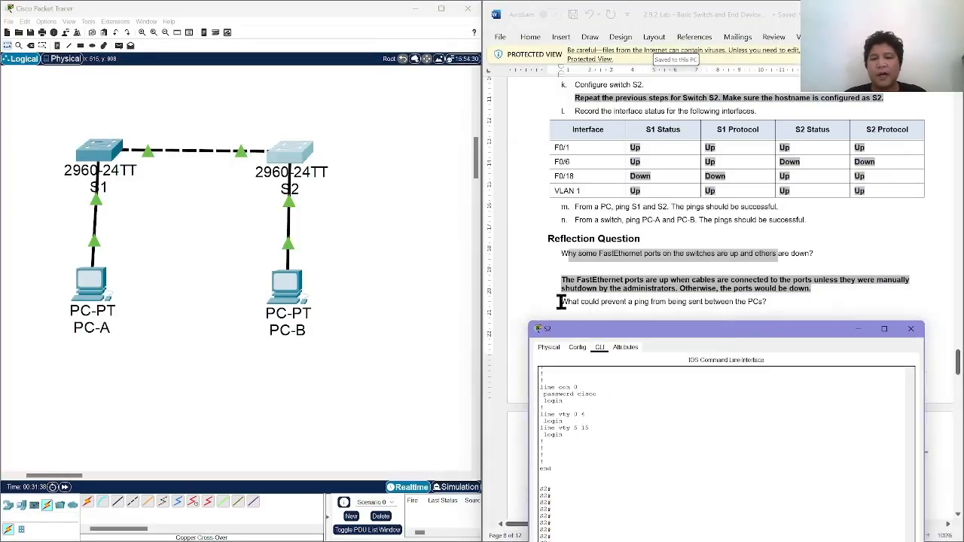
{"action": "left_click_drag", "start_coordinate": [561, 302], "coordinate": [758, 301]}
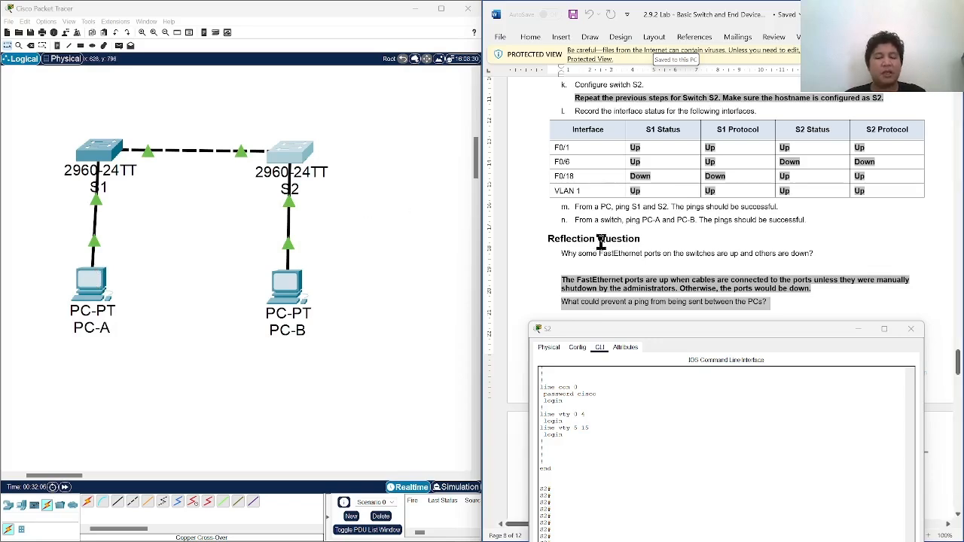
{"action": "scroll", "coordinate": [600, 243], "scroll_direction": "down", "scroll_amount": 1}
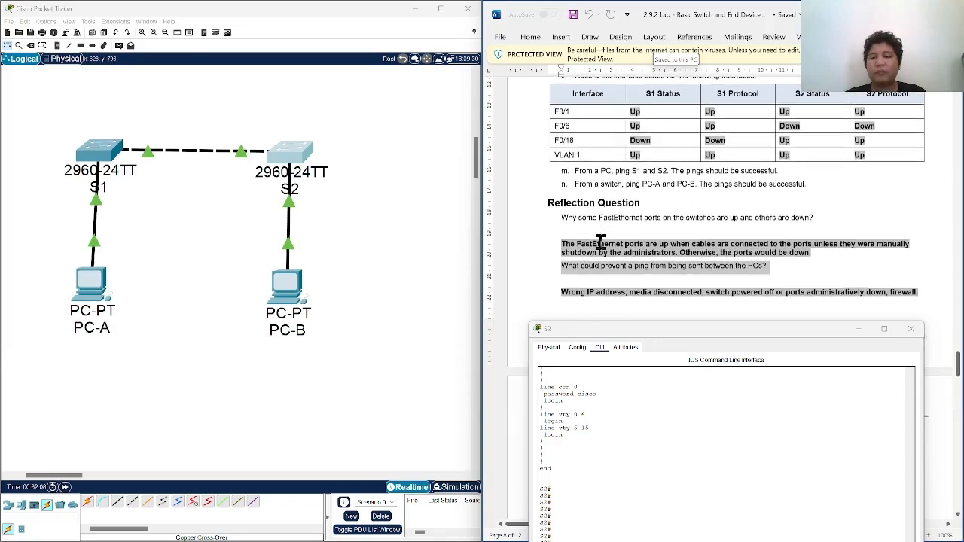
{"action": "scroll", "coordinate": [600, 242], "scroll_direction": "up", "scroll_amount": 1}
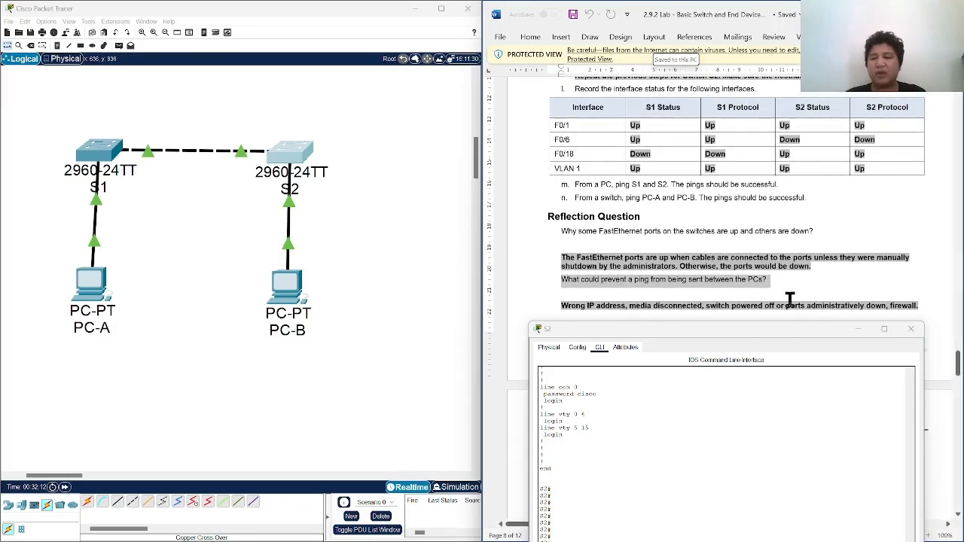
{"action": "left_click_drag", "start_coordinate": [769, 305], "coordinate": [808, 305]}
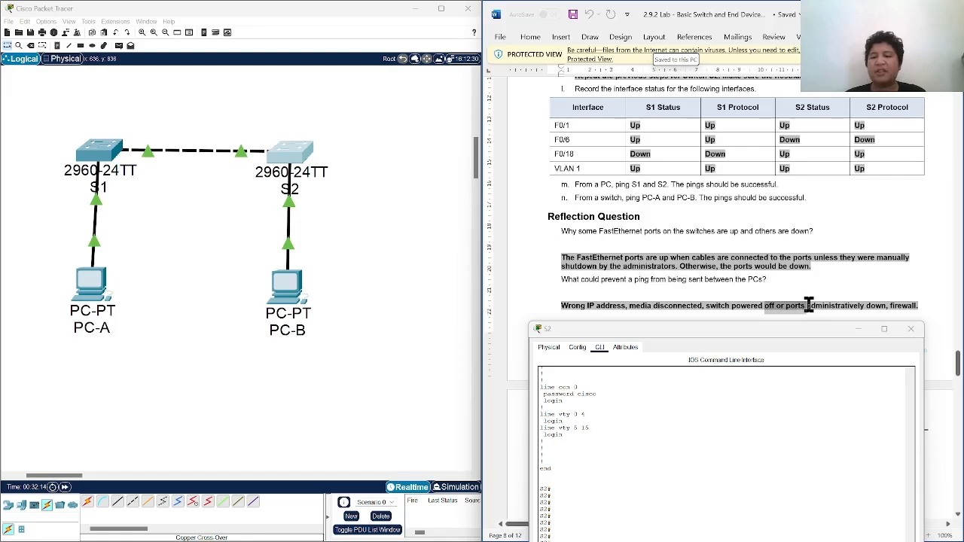
{"action": "left_click", "coordinate": [898, 305]}
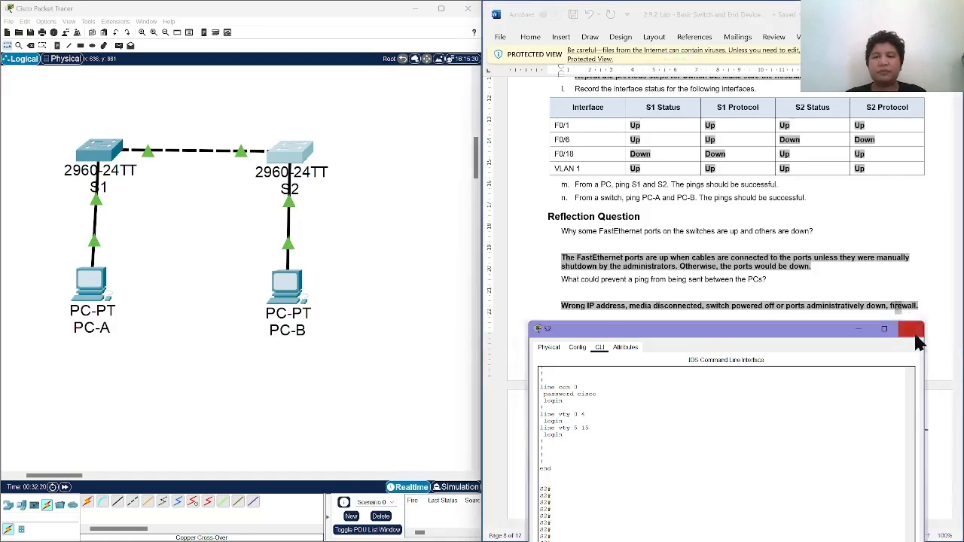
{"action": "left_click", "coordinate": [912, 332]}
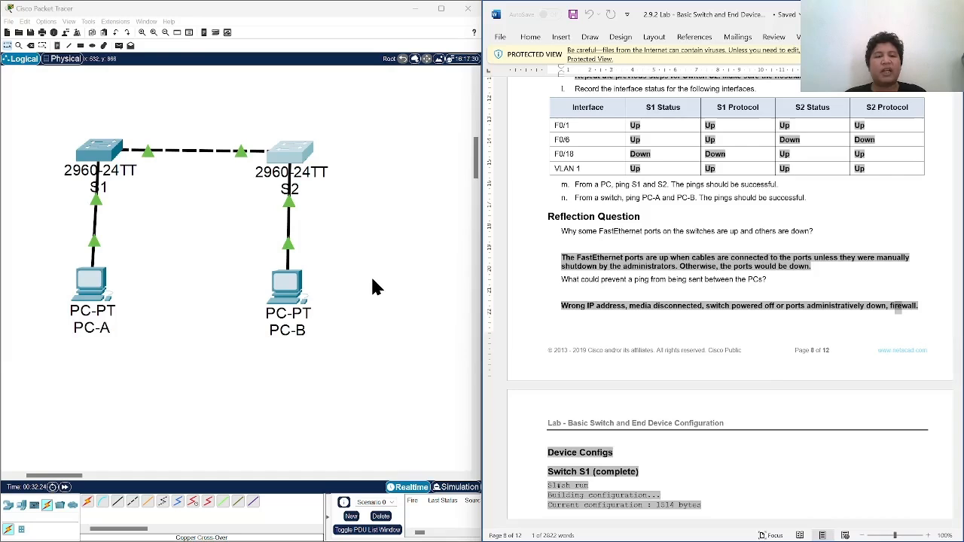
{"action": "left_click_drag", "start_coordinate": [371, 275], "coordinate": [234, 234]}
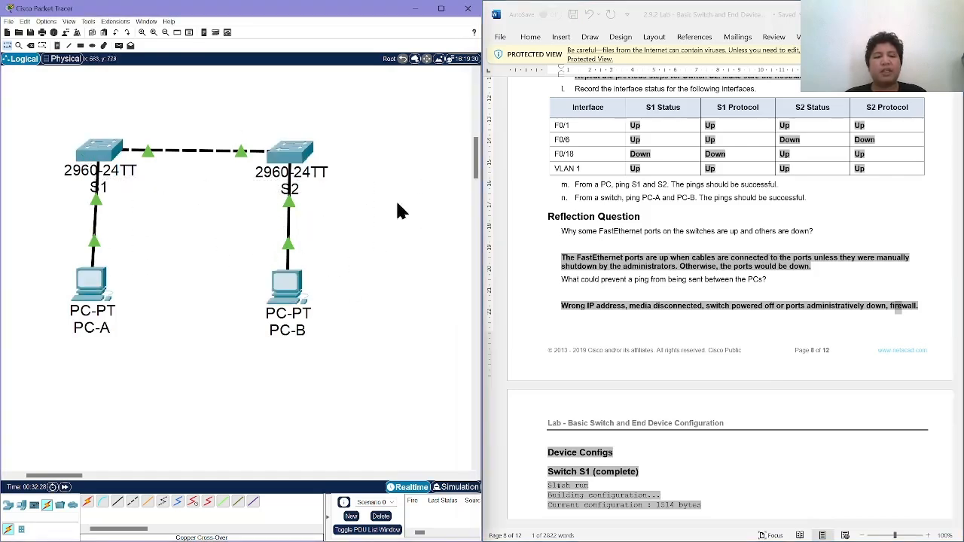